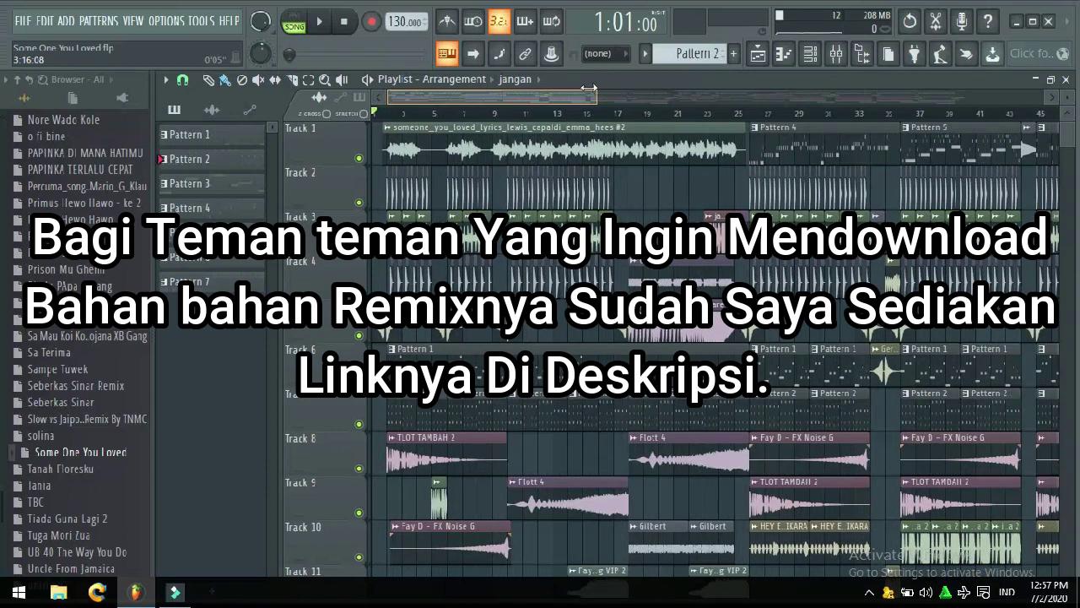
Step: Check the channel settings of the someone_you_loved vocal clip on Track 1 and preview its sound
double_click(427, 126)
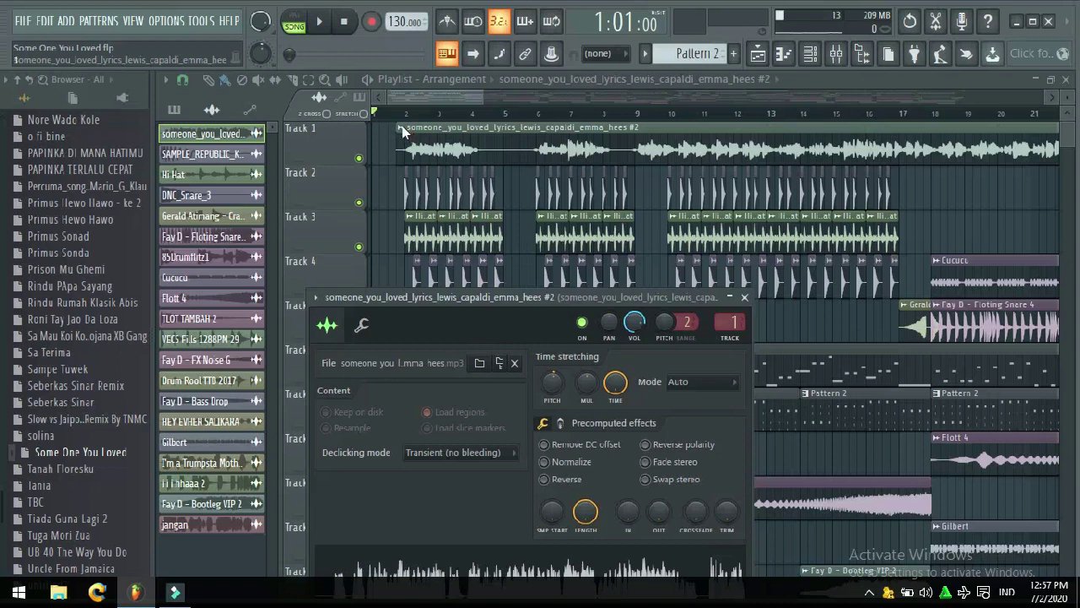
click(402, 127)
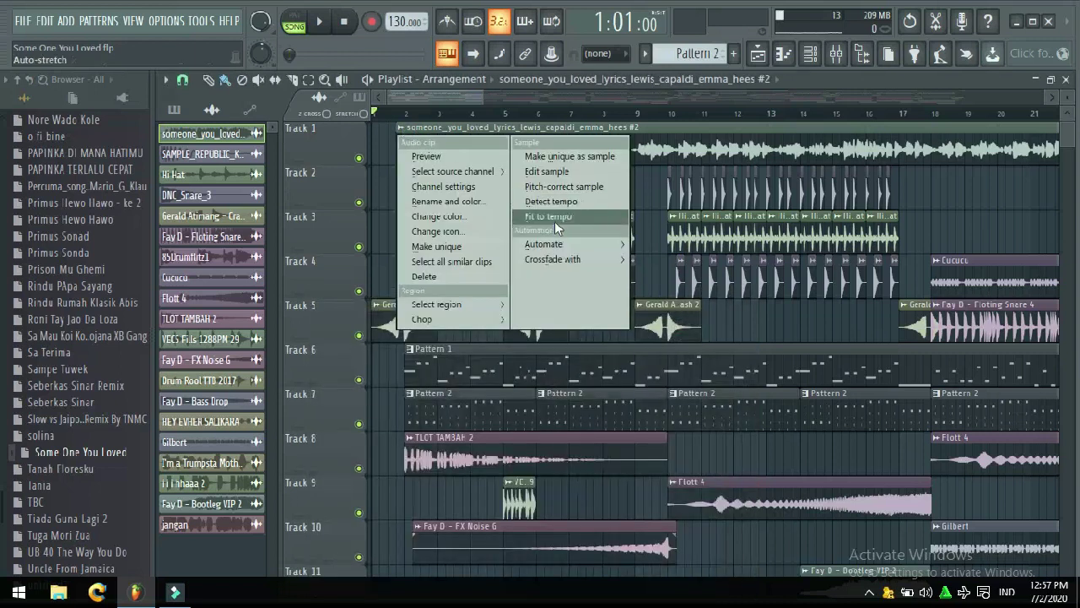
click(431, 157)
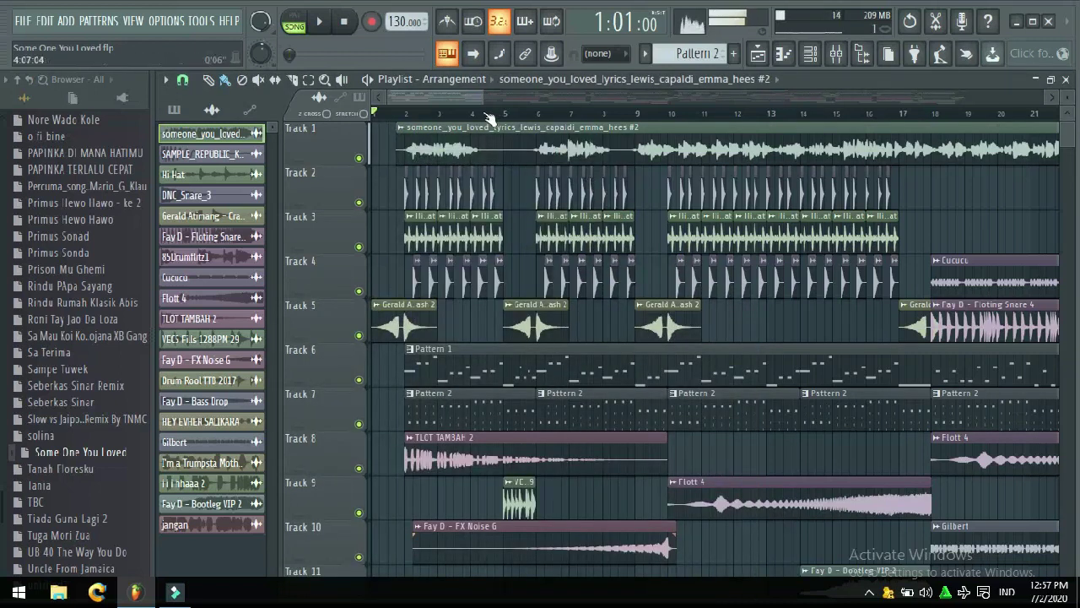
Step: Inspect the channel settings of the first SAMPLE_REPUBLIC_KICK_834 clip on Track 2, closing them when done
drag(481, 101, 655, 99)
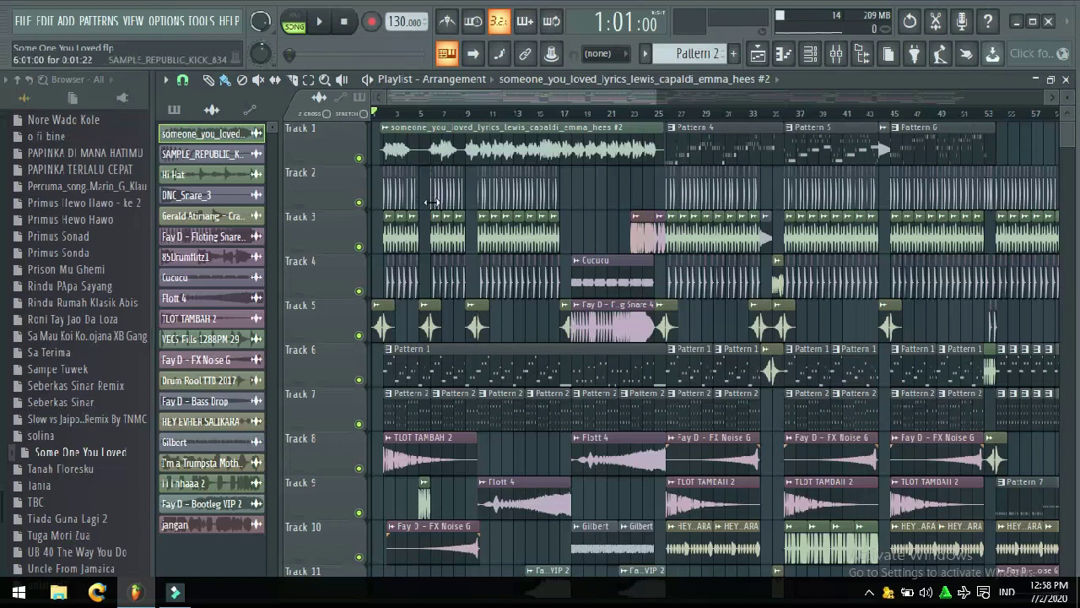
drag(657, 95, 470, 96)
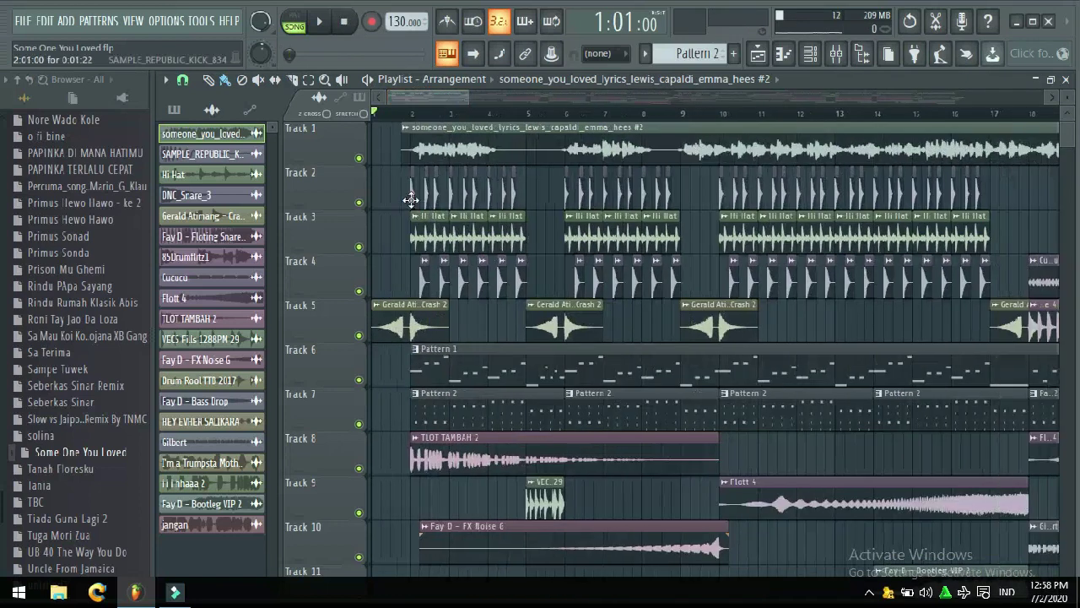
double_click(411, 196)
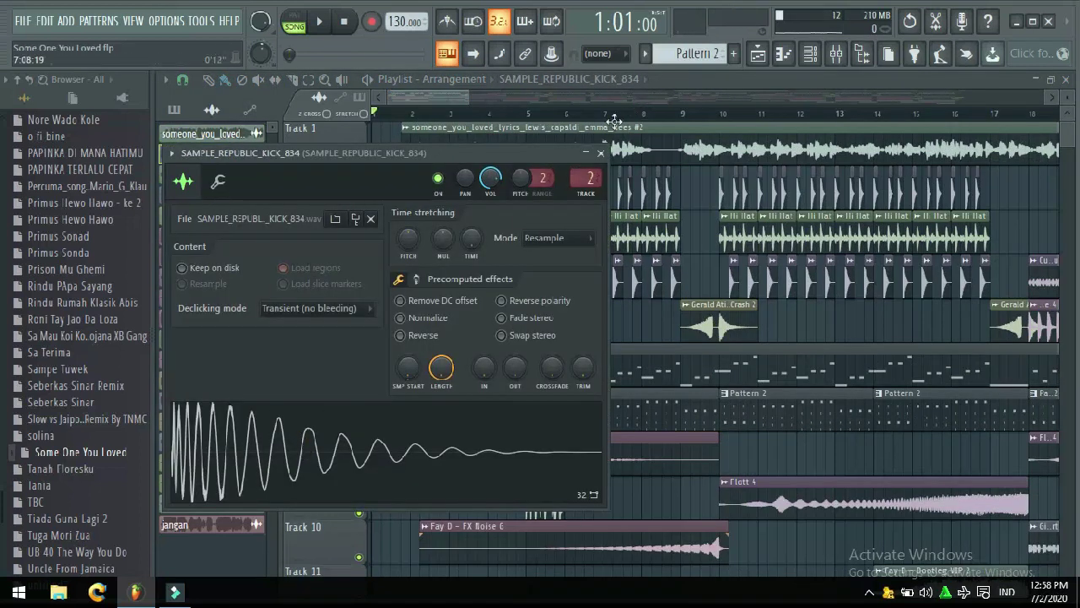
click(600, 154)
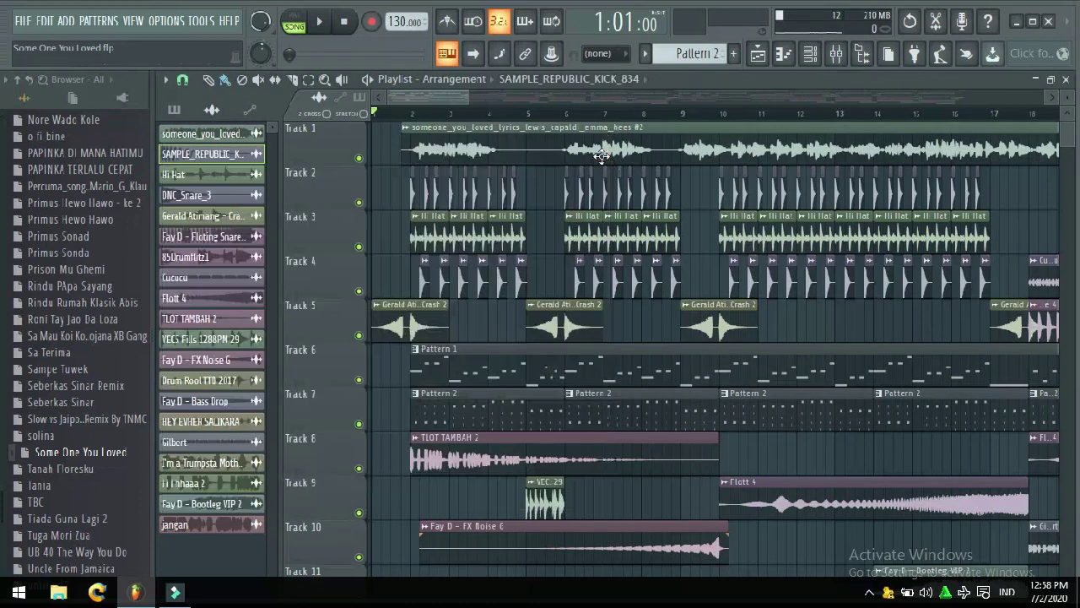
Step: Inspect the channel settings of the first Hi Hat clip on Track 3 and preview its sound
double_click(417, 238)
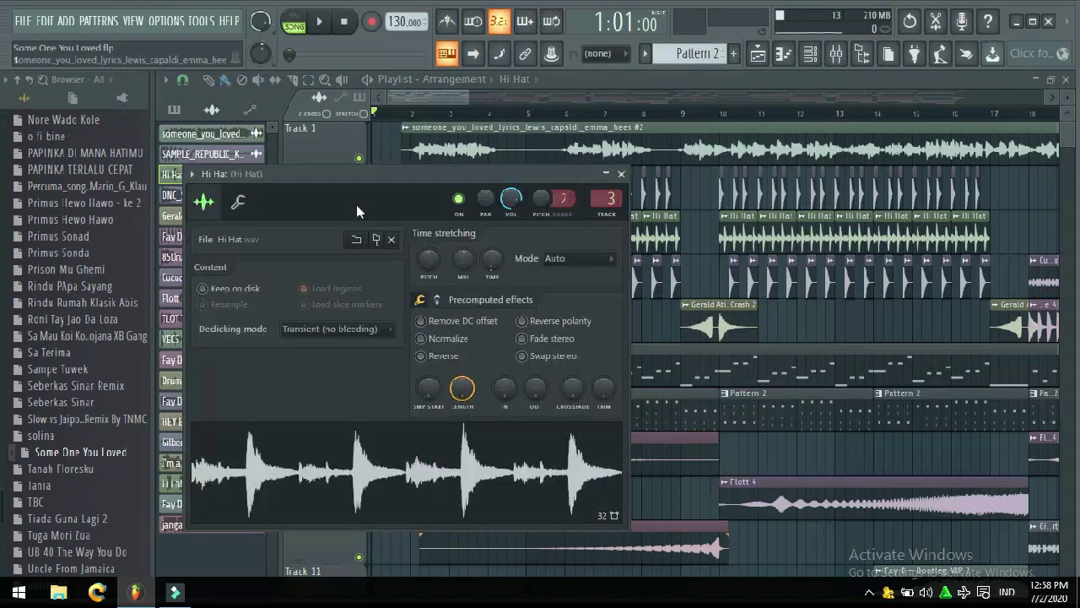
click(622, 174)
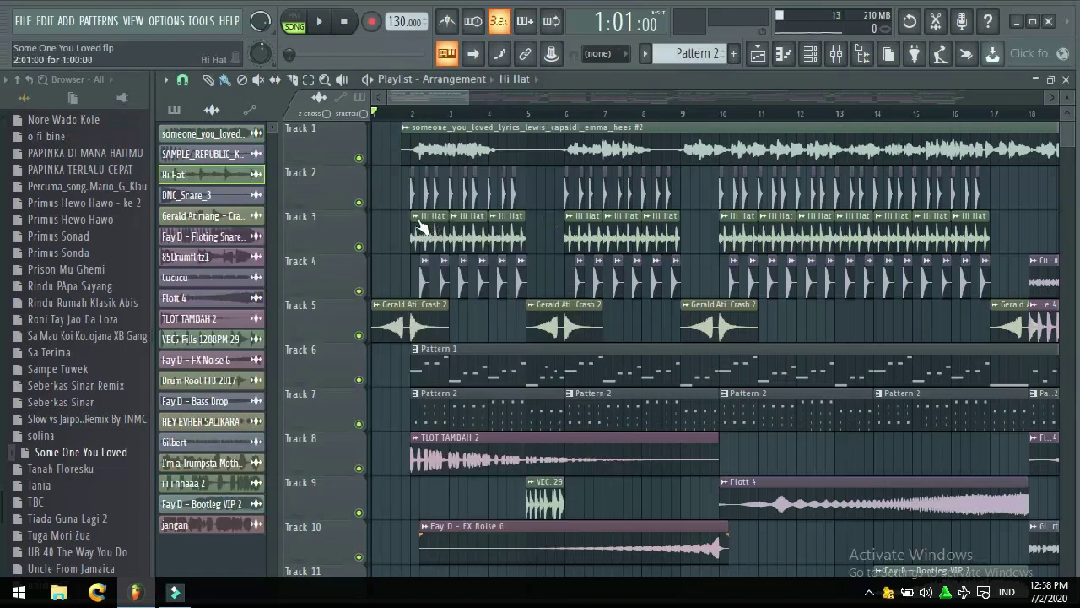
right_click(419, 226)
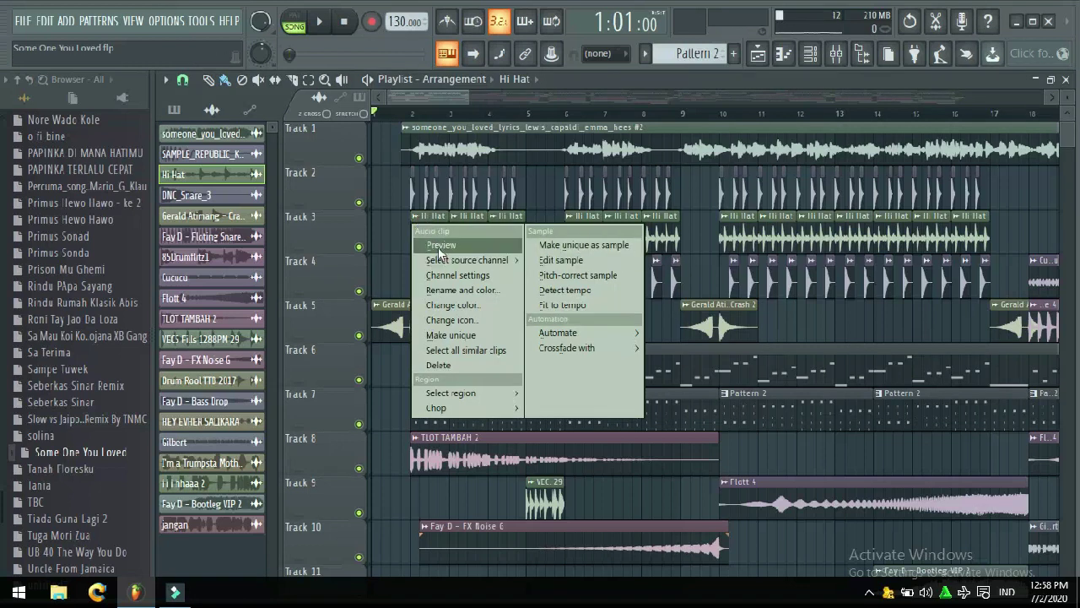
click(439, 246)
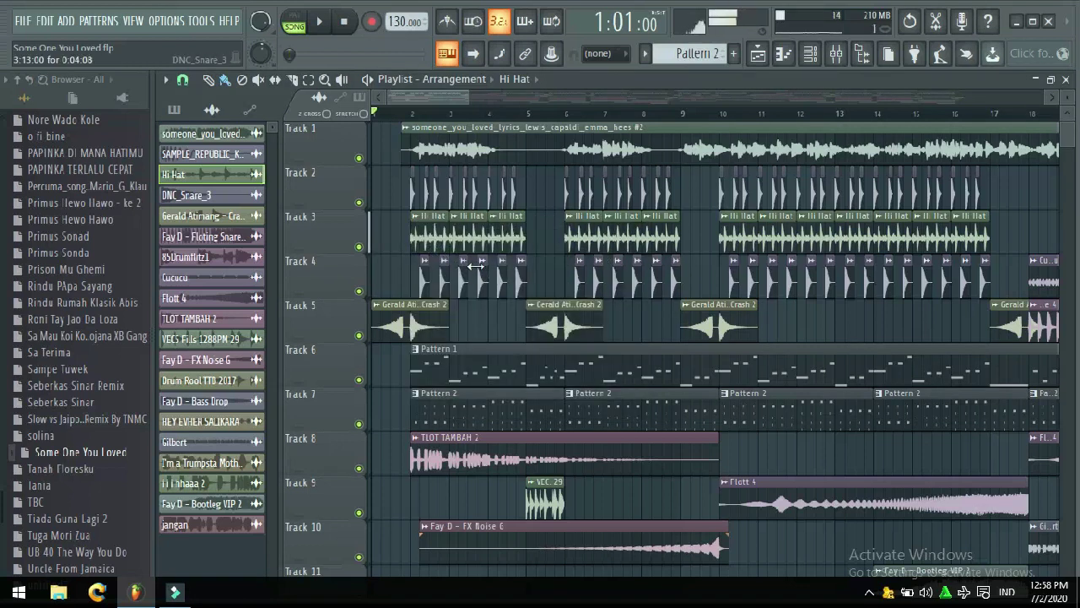
Step: Preview the sound of the first DNC_Snare_3 clip on Track 4
right_click(425, 265)
click(477, 290)
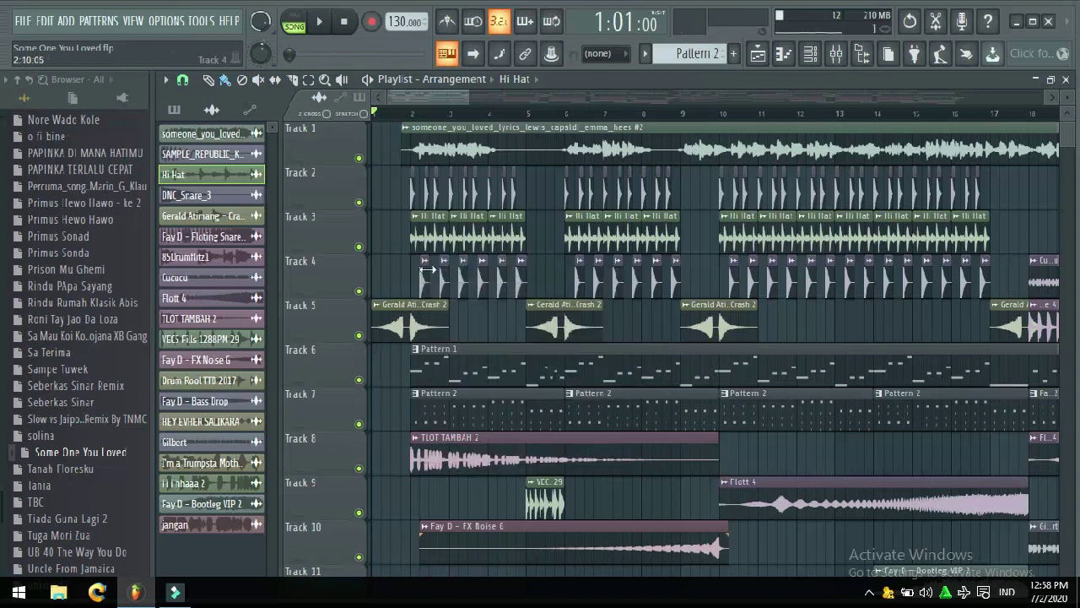
right_click(428, 268)
click(482, 289)
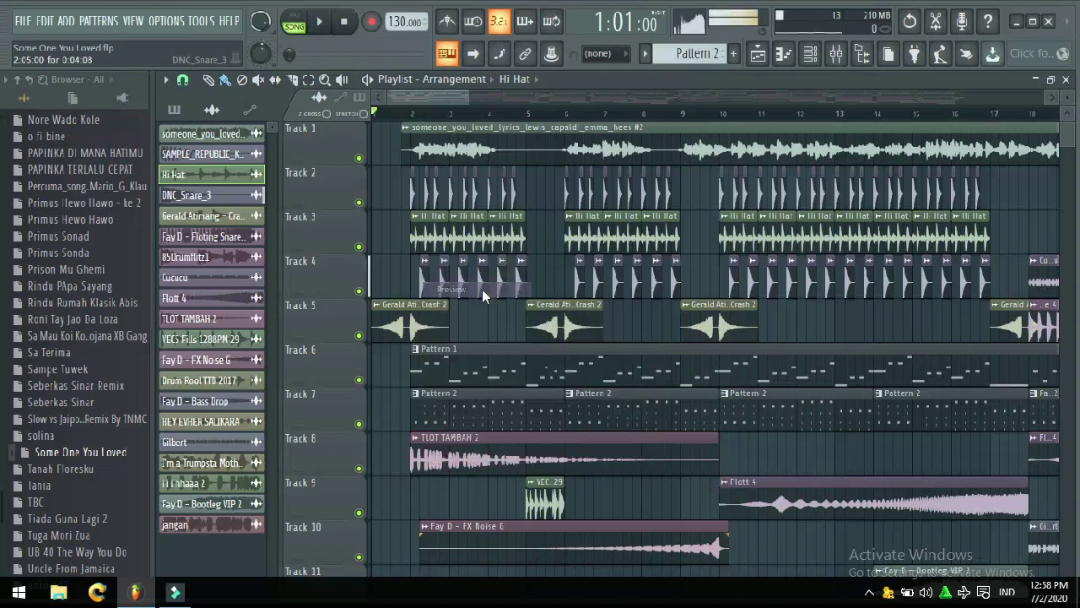
Step: Preview the first crash clip on Track 5 and inspect its channel settings
right_click(377, 311)
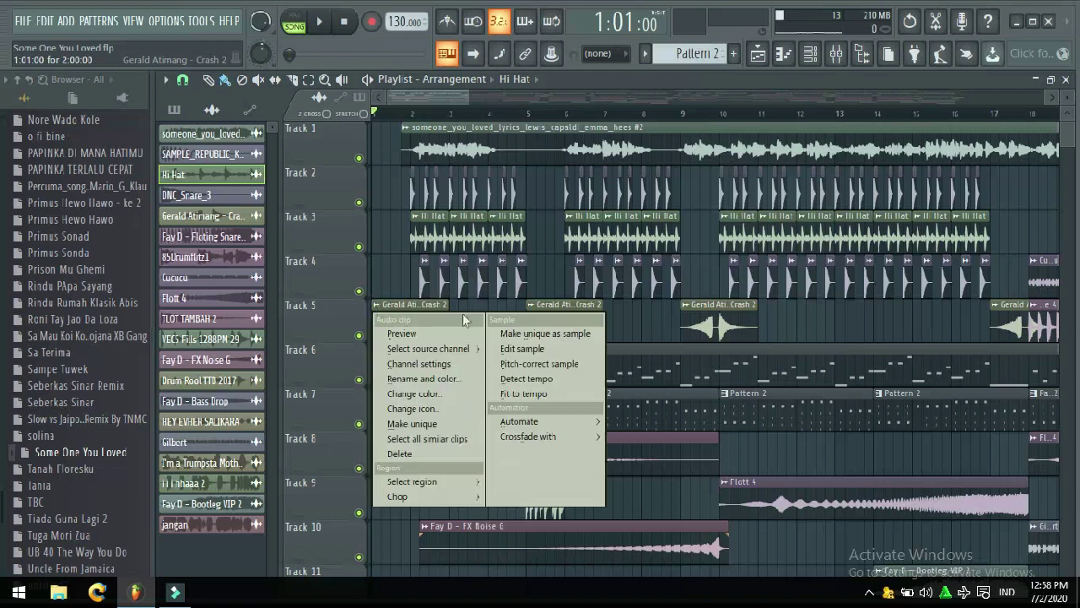
click(423, 332)
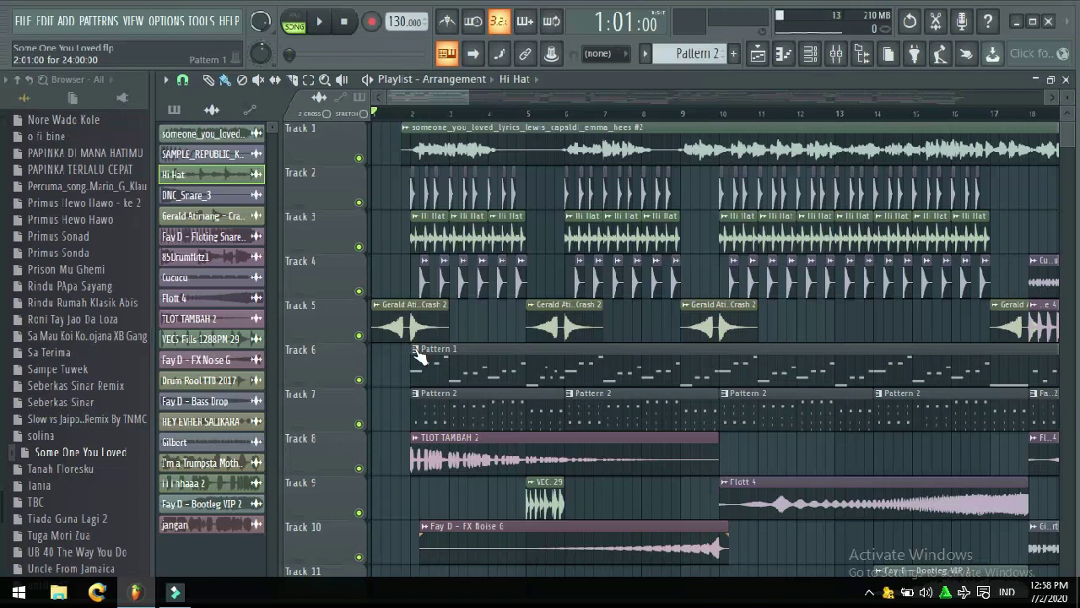
double_click(414, 307)
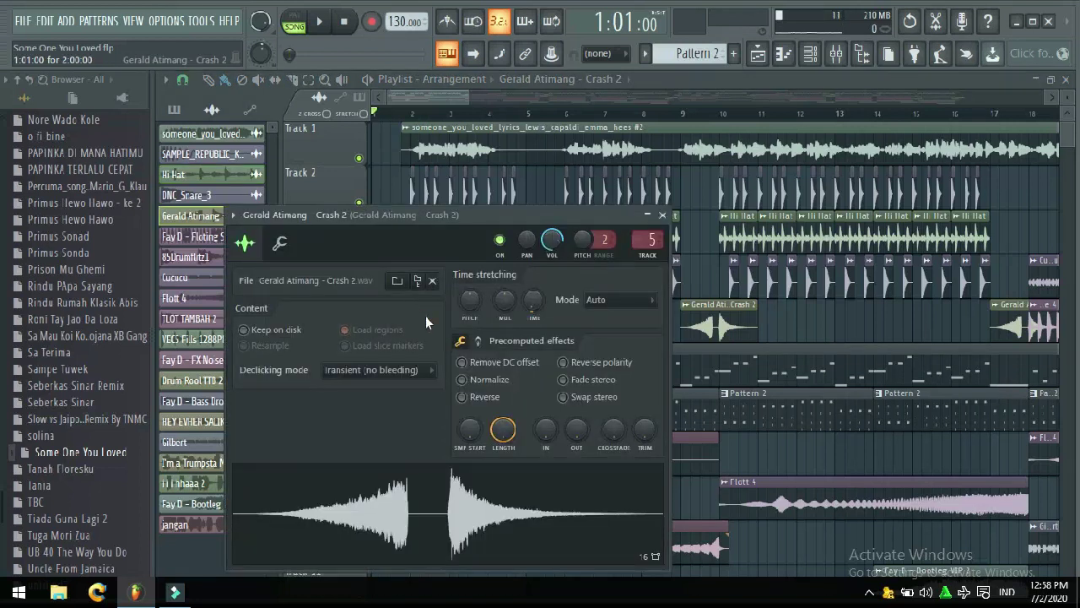
click(663, 215)
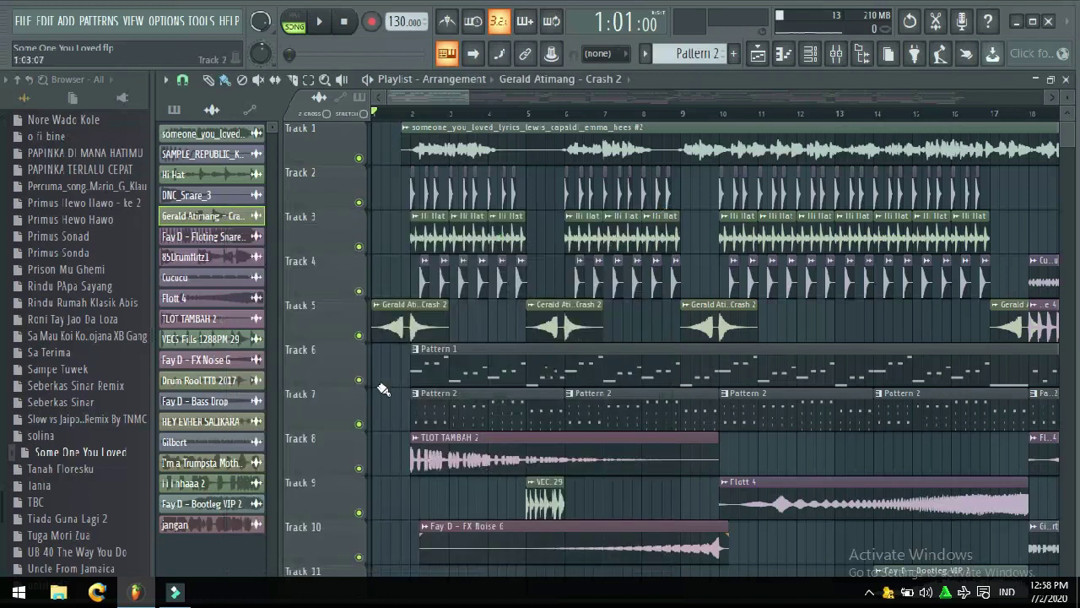
Step: Open the Deep2 notes of Pattern 1 in the piano roll and play back the opening bars
double_click(463, 351)
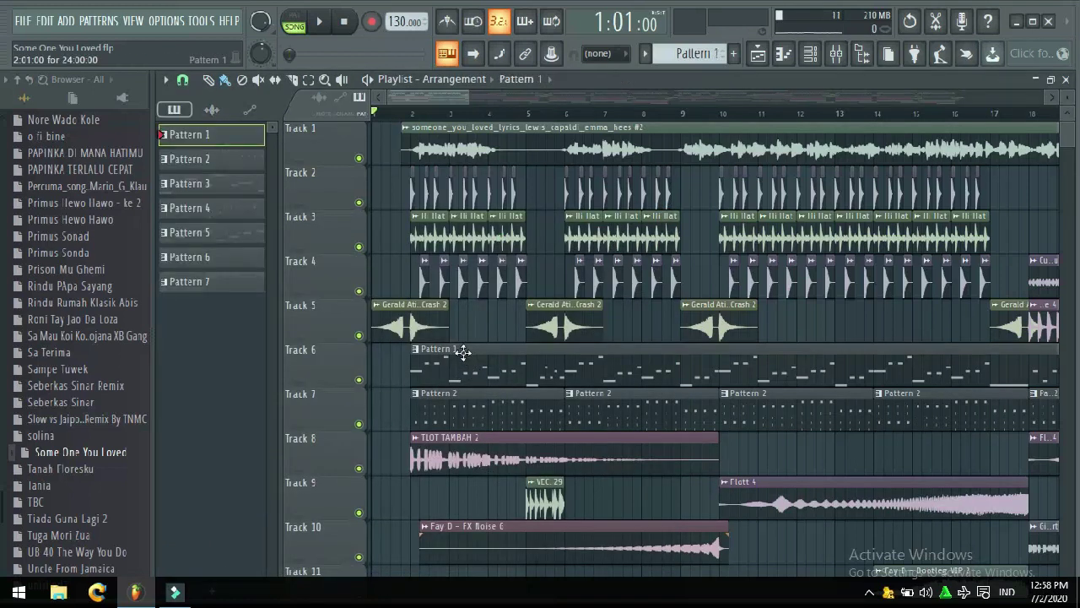
drag(290, 110, 214, 103)
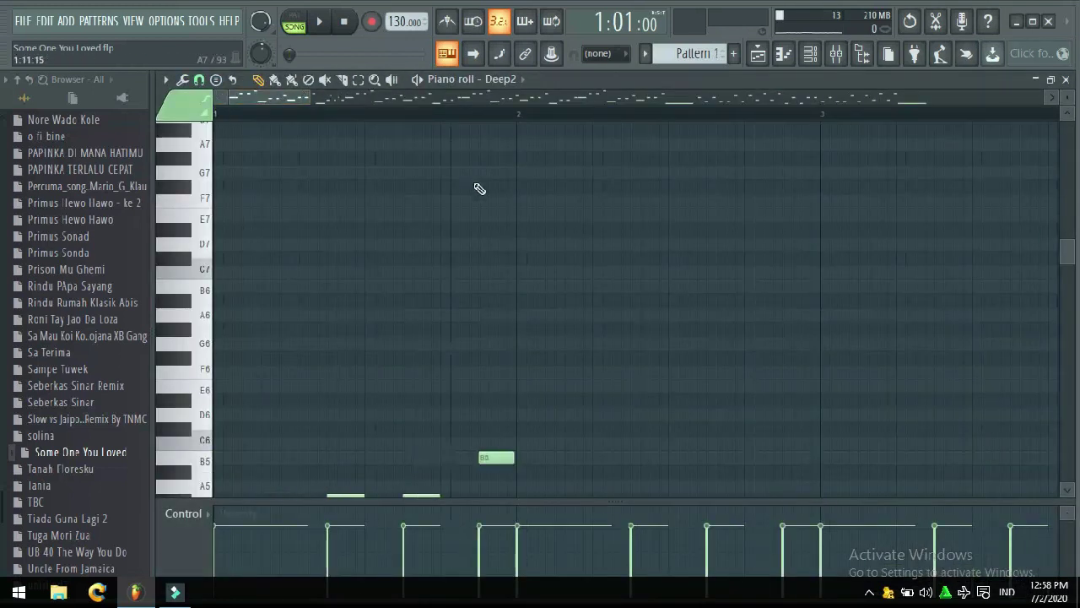
drag(1070, 269, 1070, 294)
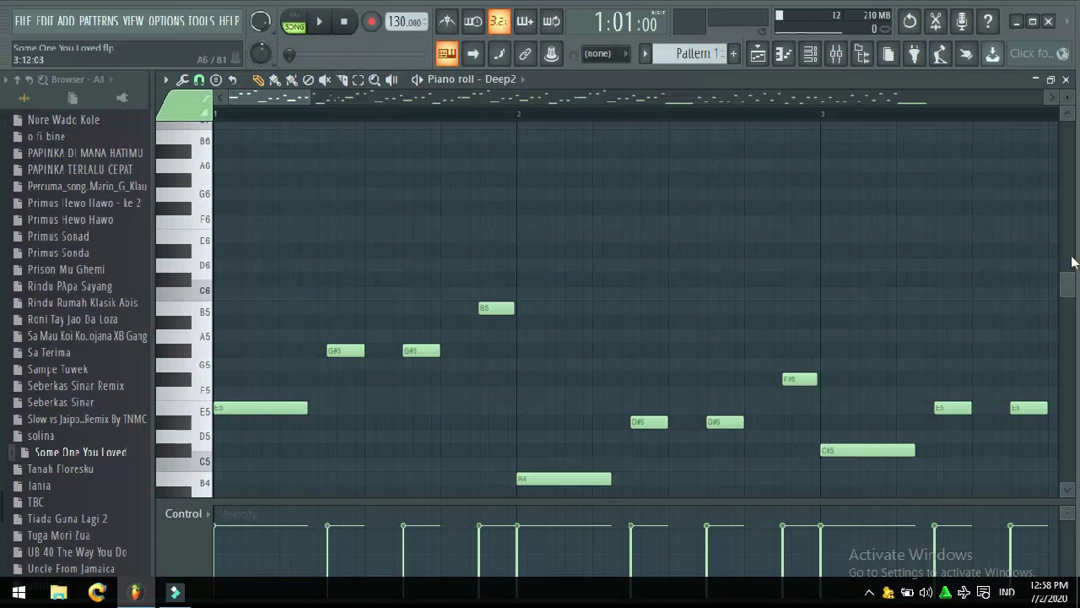
drag(1068, 284, 1068, 294)
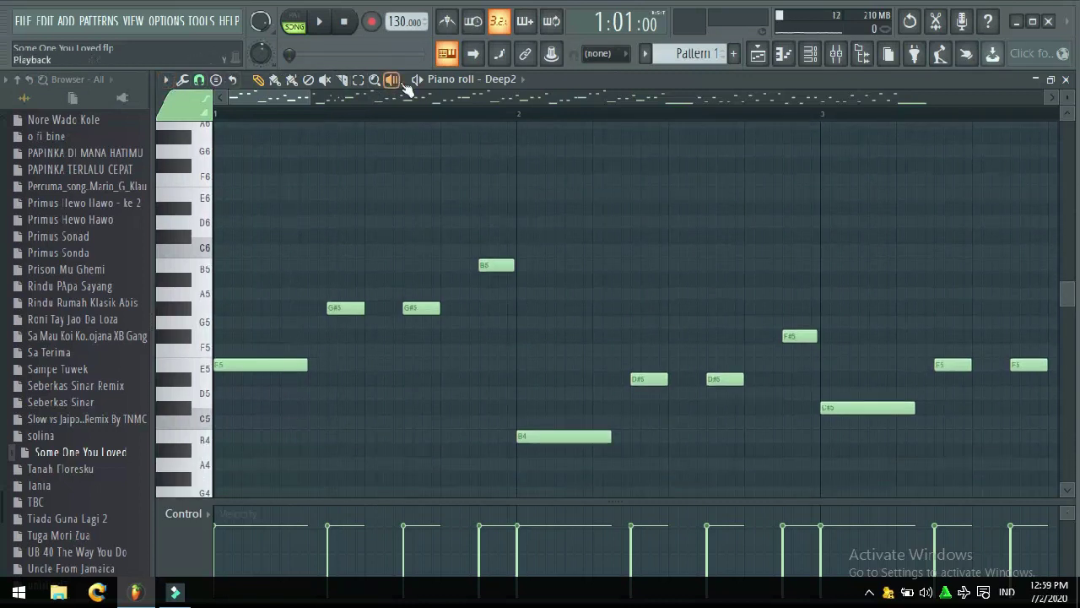
drag(313, 94, 438, 102)
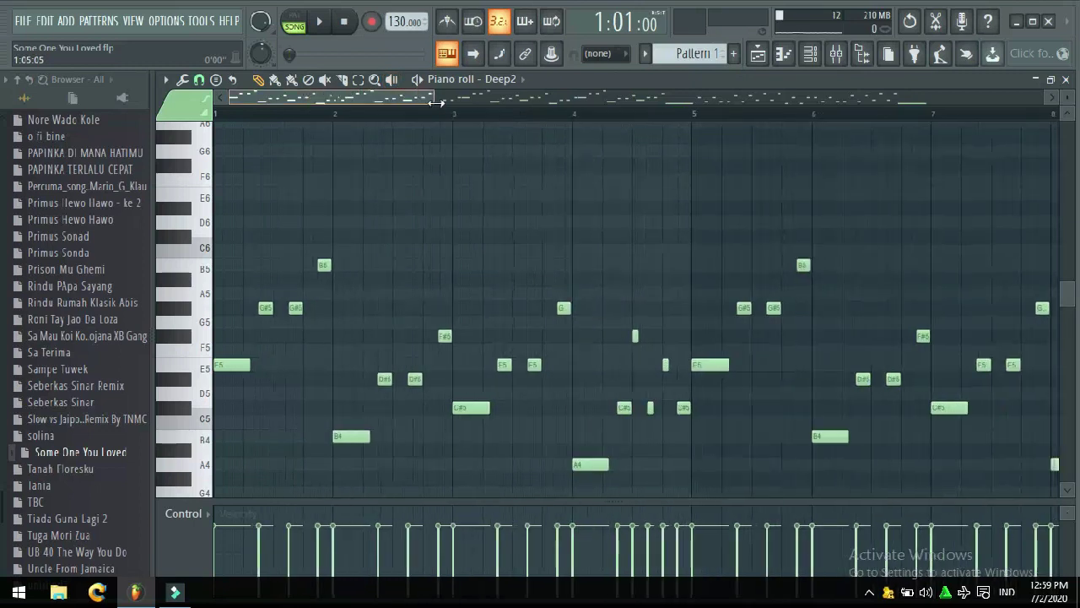
click(425, 82)
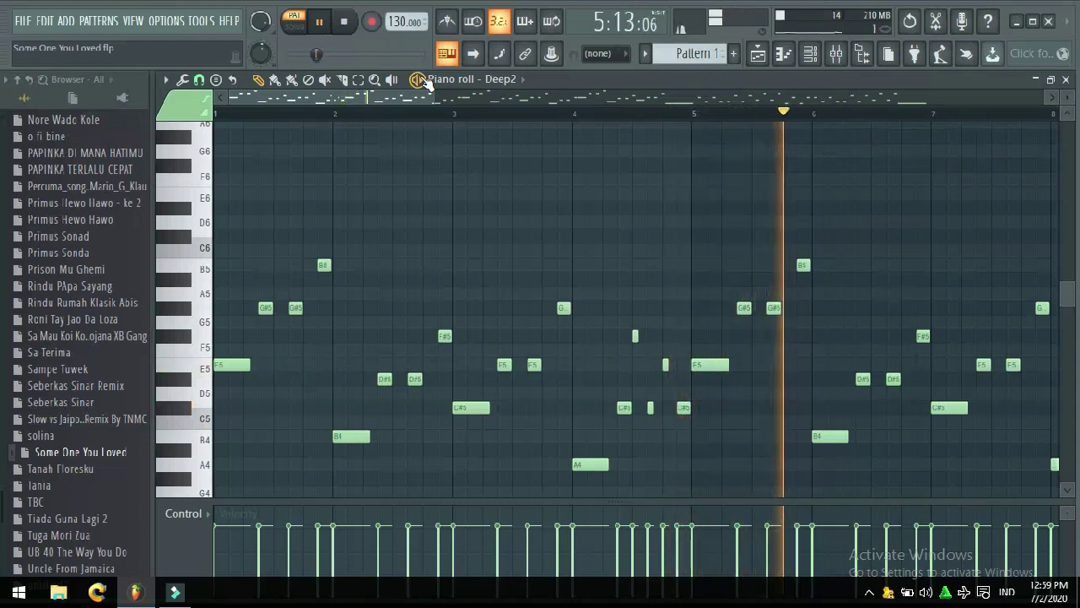
key(space)
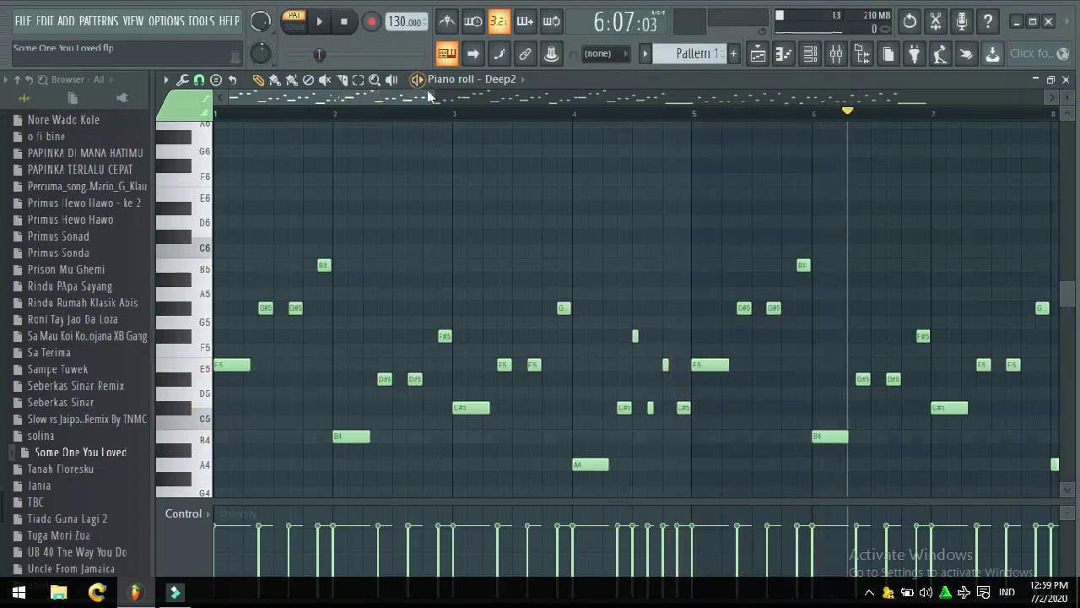
Step: Inspect the instrument settings of the Deep2 channel from the channel rack, closing both windows when done
drag(431, 95, 460, 95)
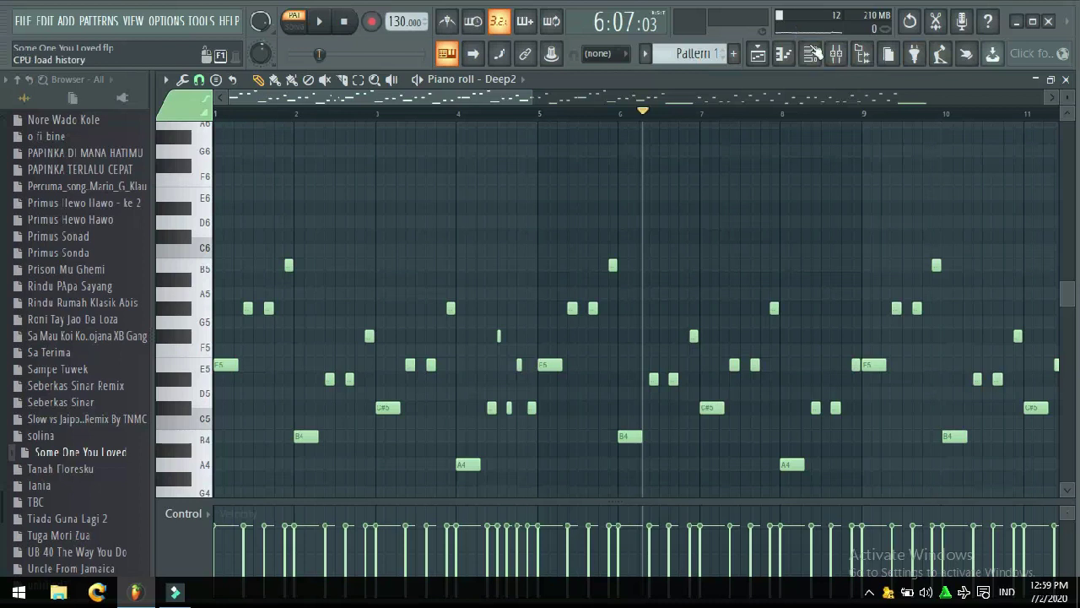
click(810, 54)
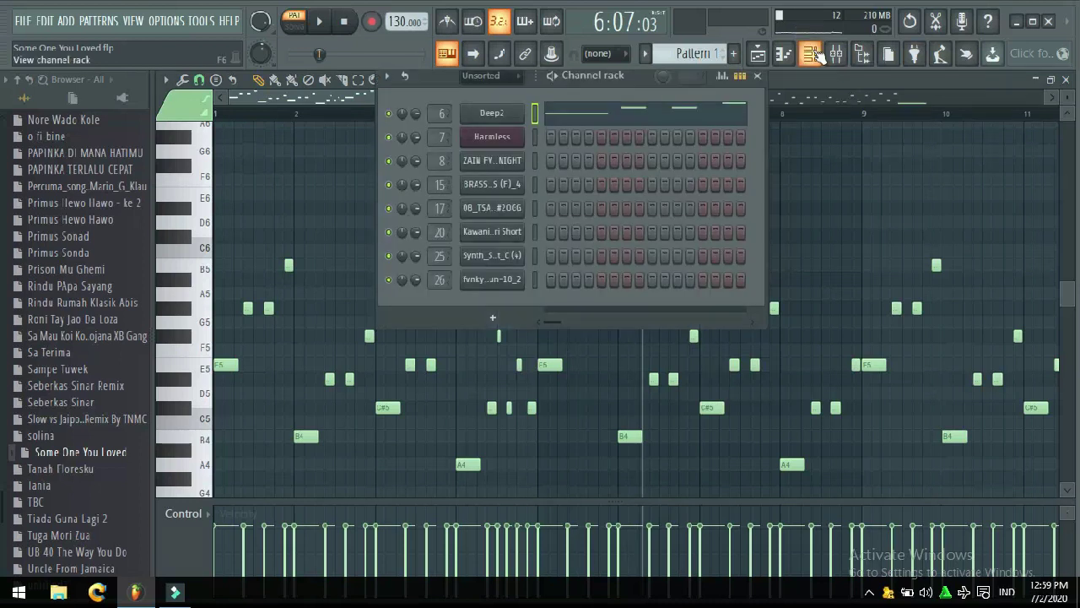
click(506, 114)
drag(449, 237, 461, 159)
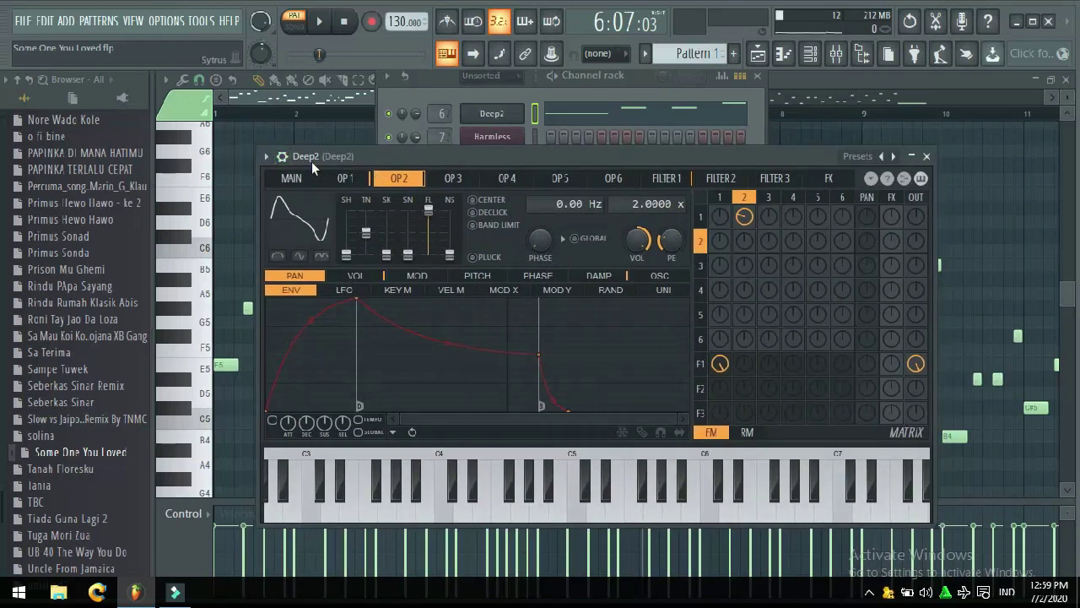
click(759, 77)
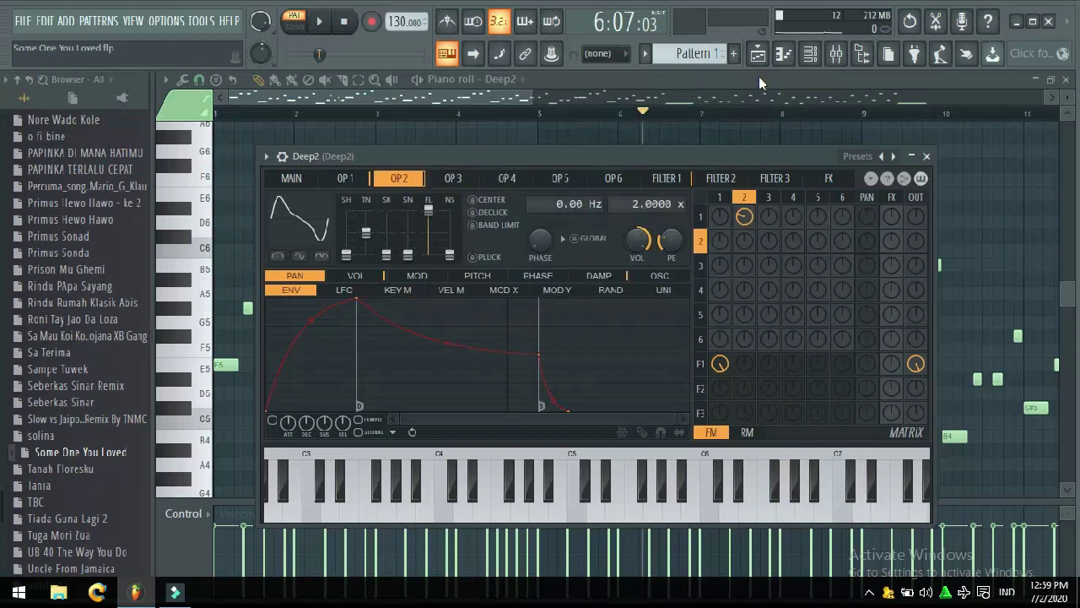
click(926, 157)
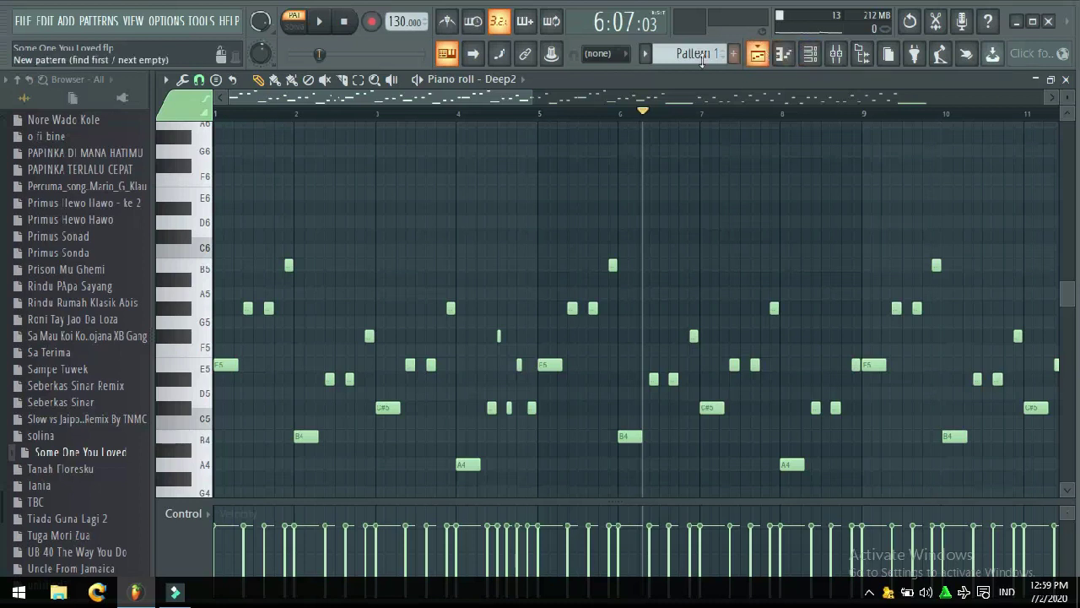
Step: Switch the piano roll to Pattern 2 and return the playhead to the start
drag(700, 56, 700, 49)
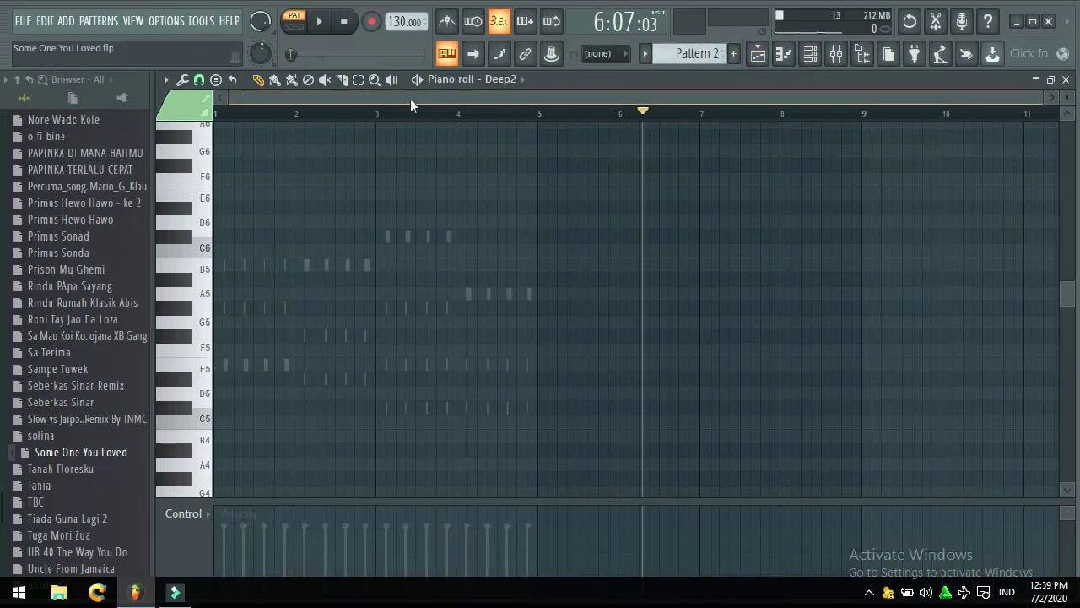
drag(647, 115, 6, 297)
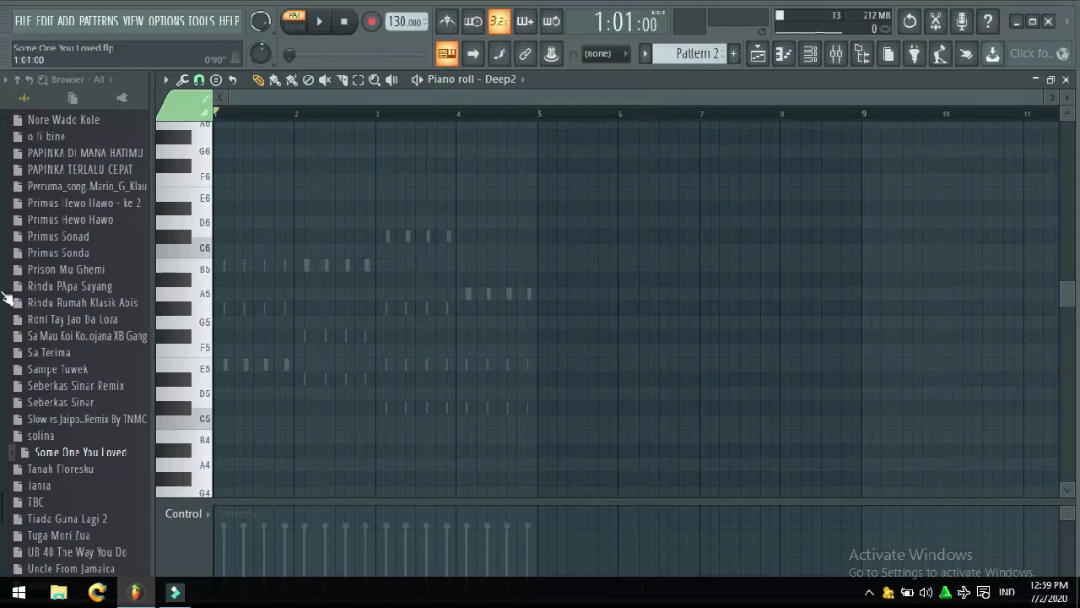
click(810, 53)
click(532, 137)
click(305, 213)
double_click(307, 211)
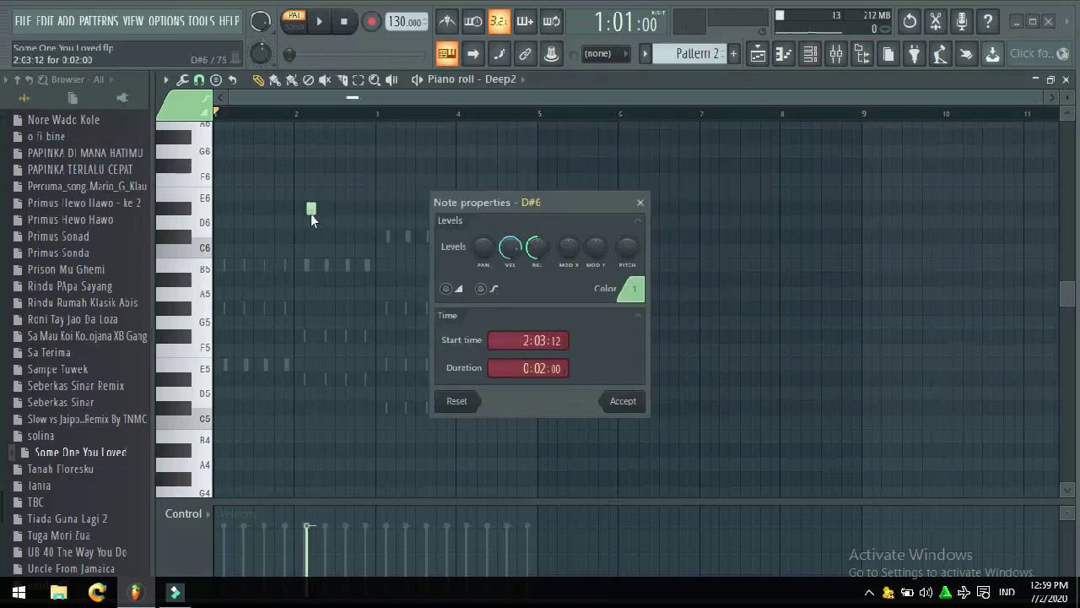
key(Escape)
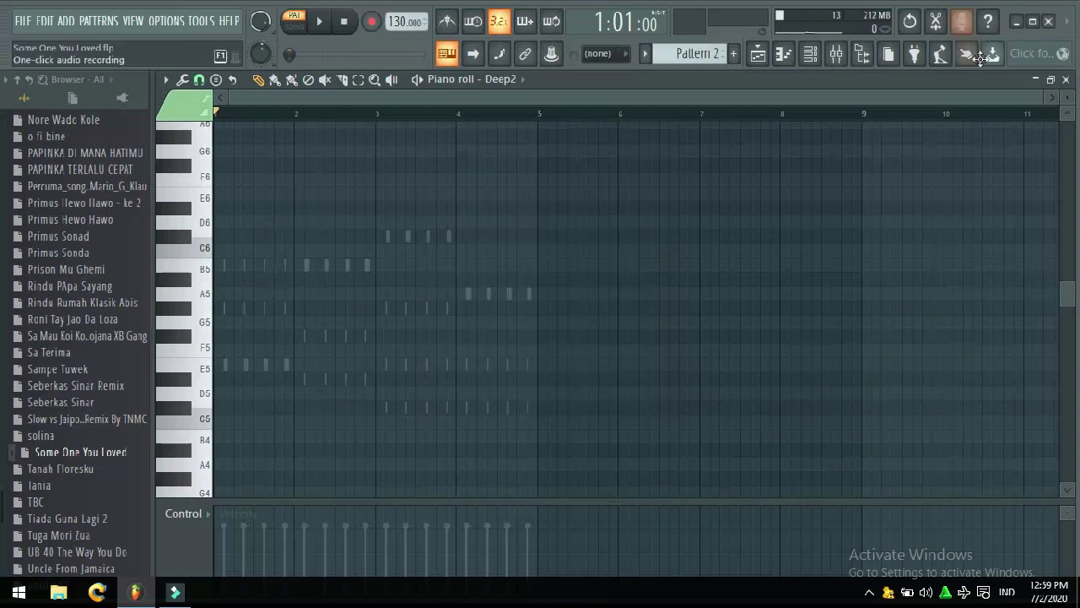
Step: Show the Harmless channel's notes of Pattern 2 in the piano roll, with the first three bars in view
drag(1042, 97, 537, 97)
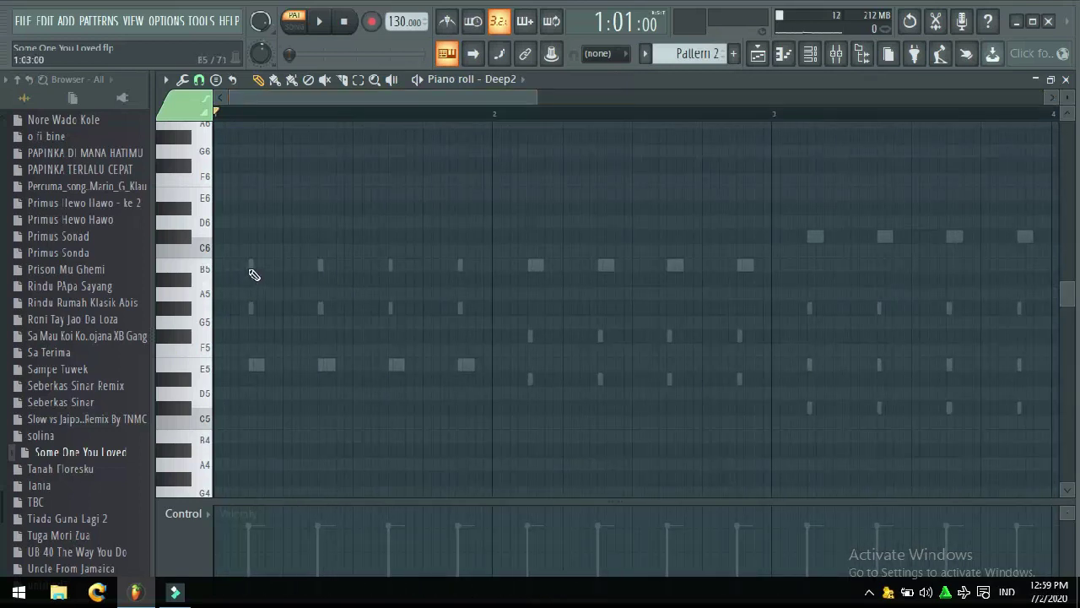
double_click(250, 266)
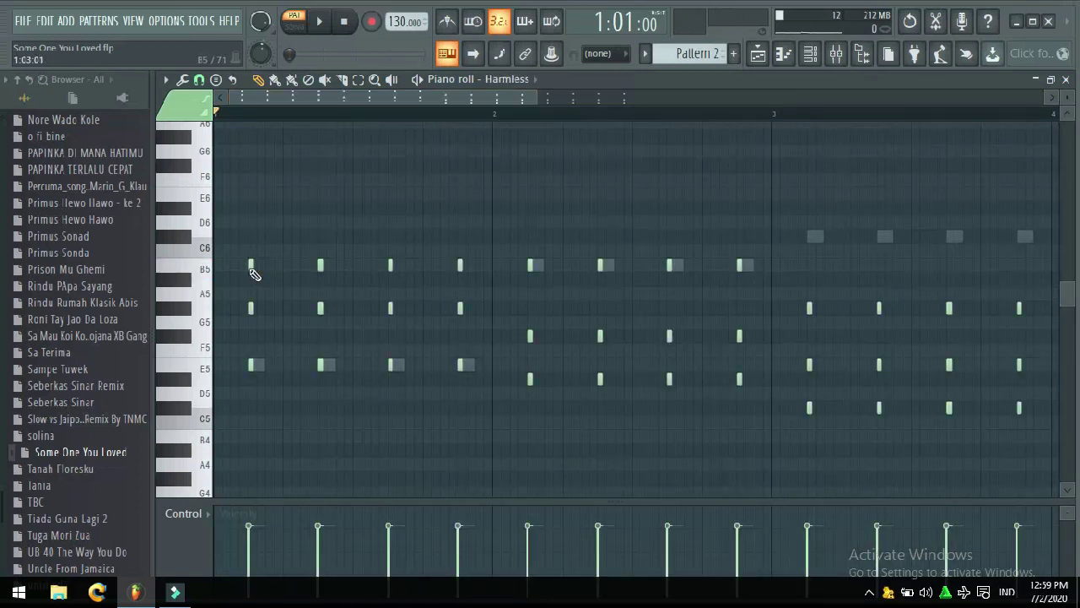
Step: Play back the Harmless notes of Pattern 2, muting the ZAIN FVNKY NIGHT channel in the channel rack
key(space)
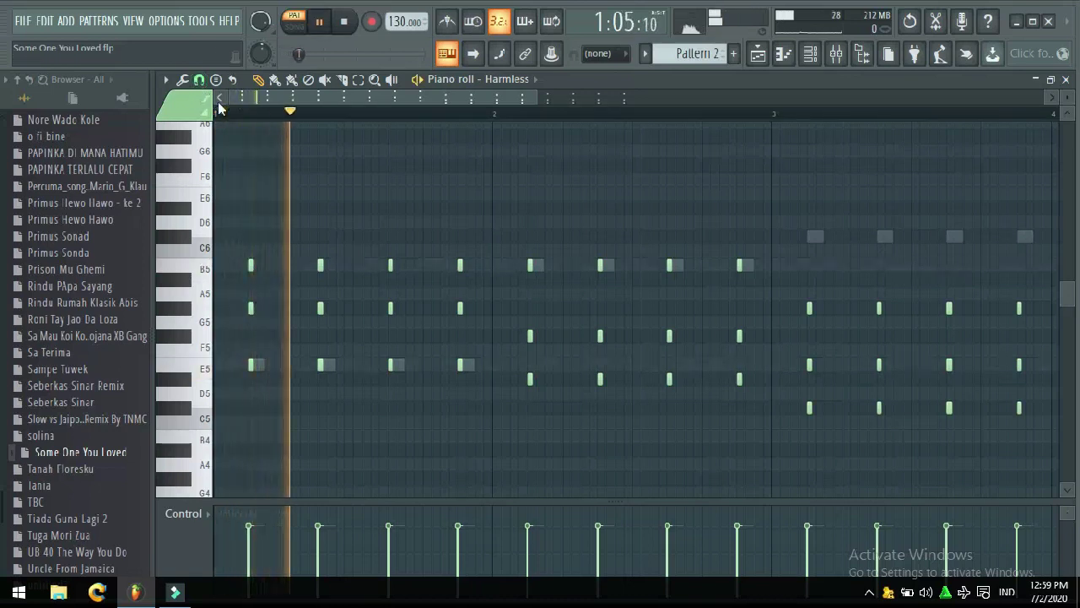
key(space)
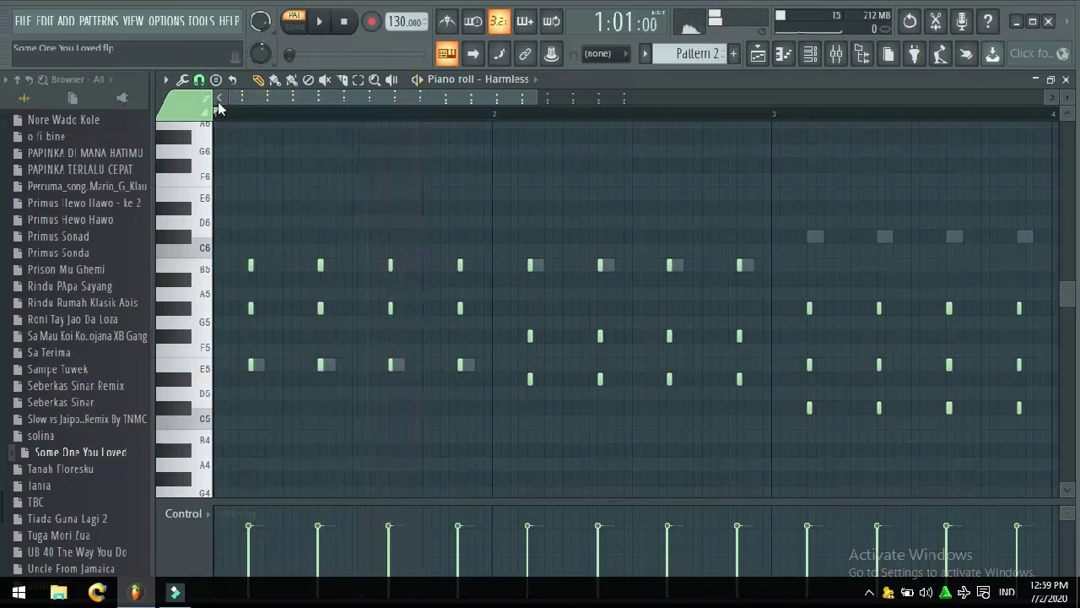
click(807, 59)
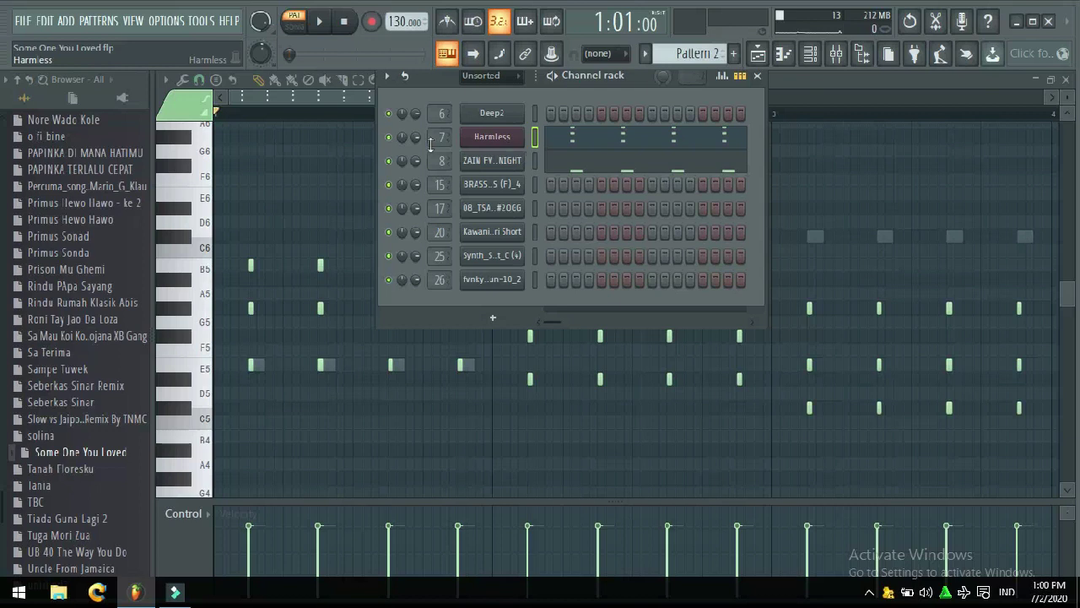
key(space)
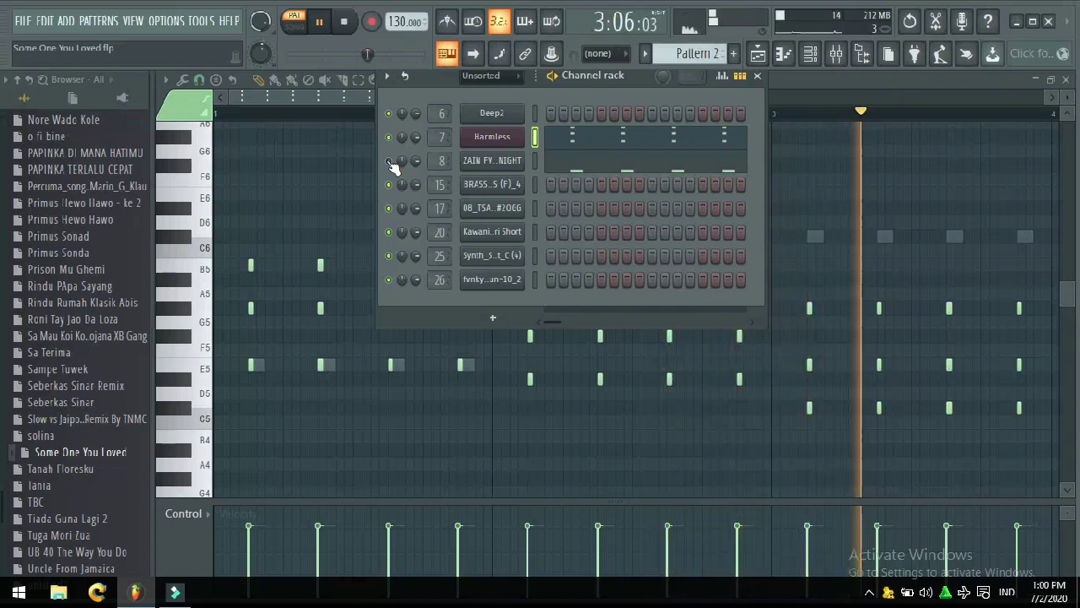
Step: Inspect the Harmless channel's instrument settings during playback, closing its window and the channel rack and stopping playback when done
click(471, 143)
drag(509, 256, 518, 135)
click(941, 133)
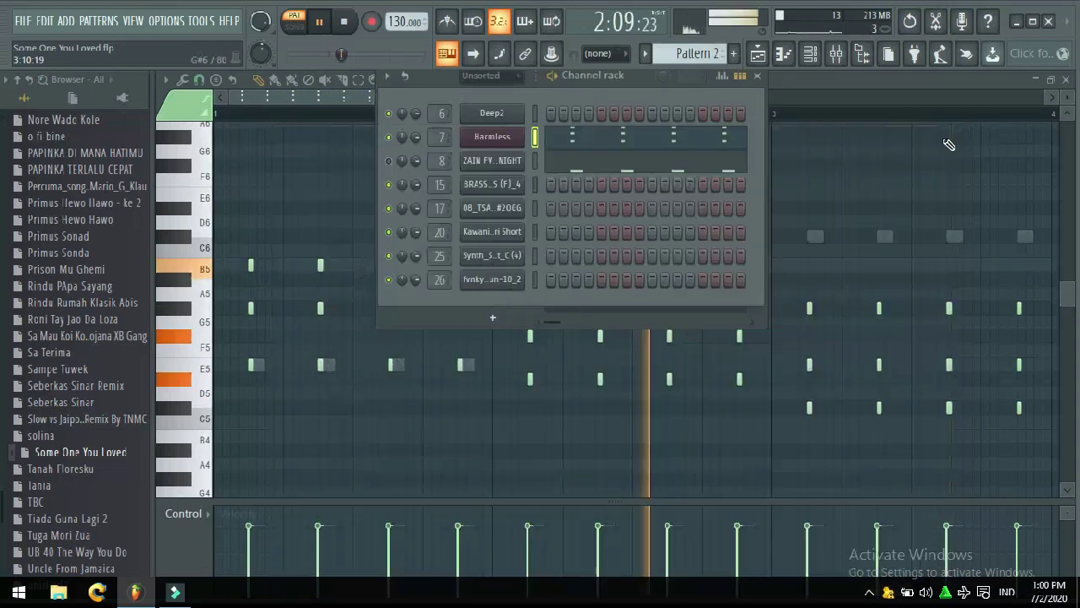
click(756, 76)
key(space)
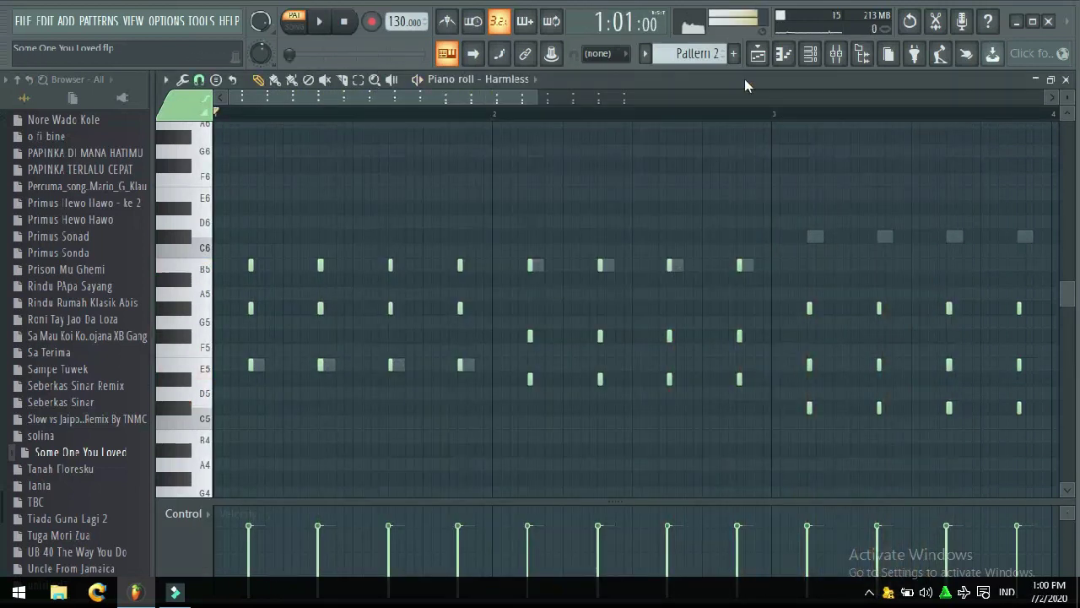
Step: Play Pattern 2 with ZAIN FVNKY NIGHT unmuted and Harmless muted, showing the ZAIN FVNKY NIGHT notes of all four bars in the piano roll
drag(540, 100, 611, 101)
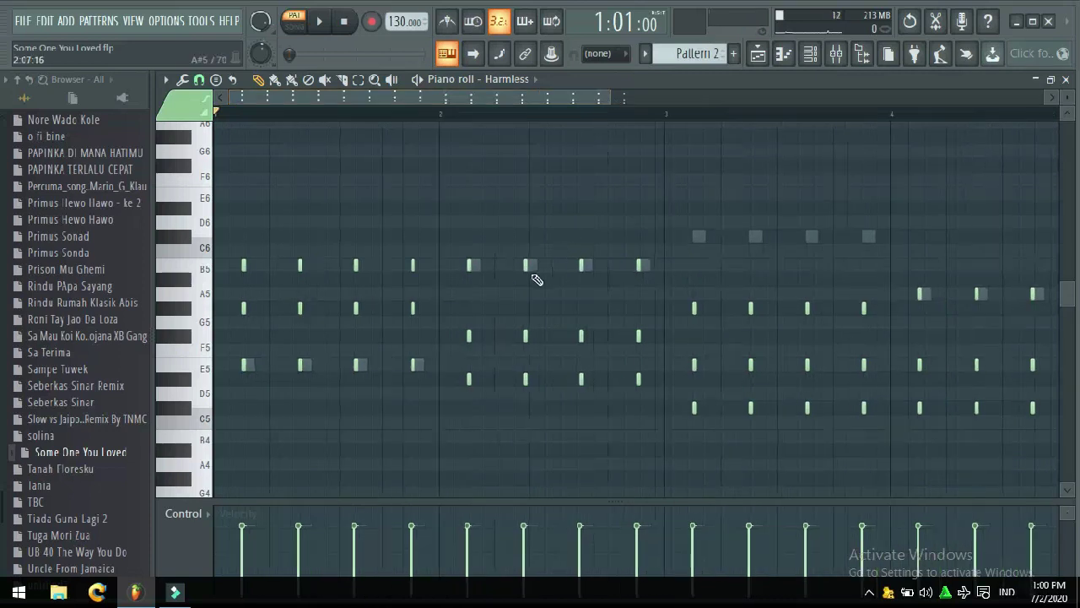
click(810, 54)
click(388, 160)
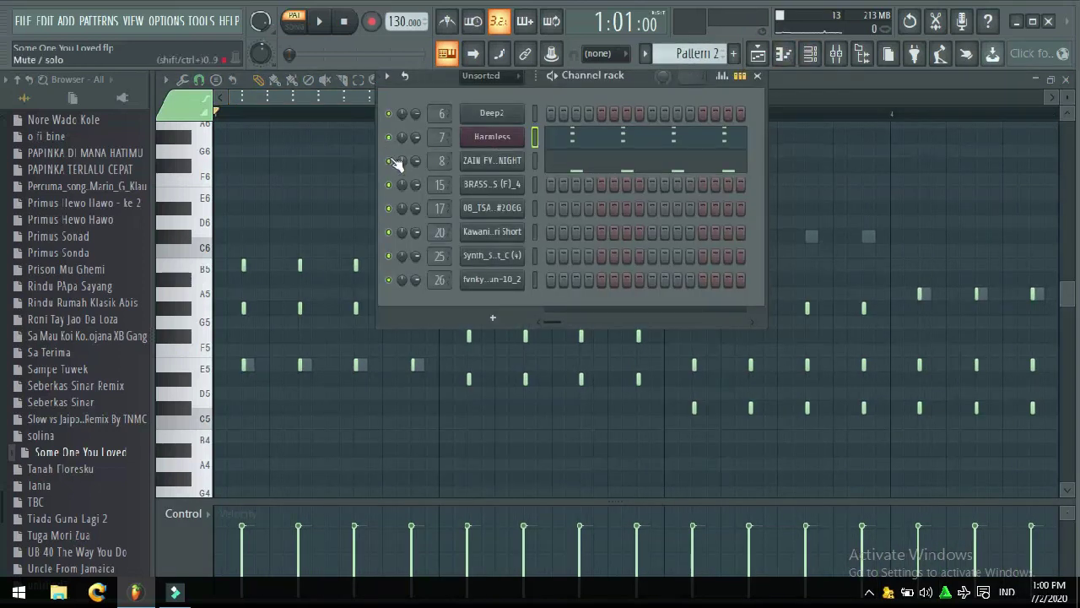
key(space)
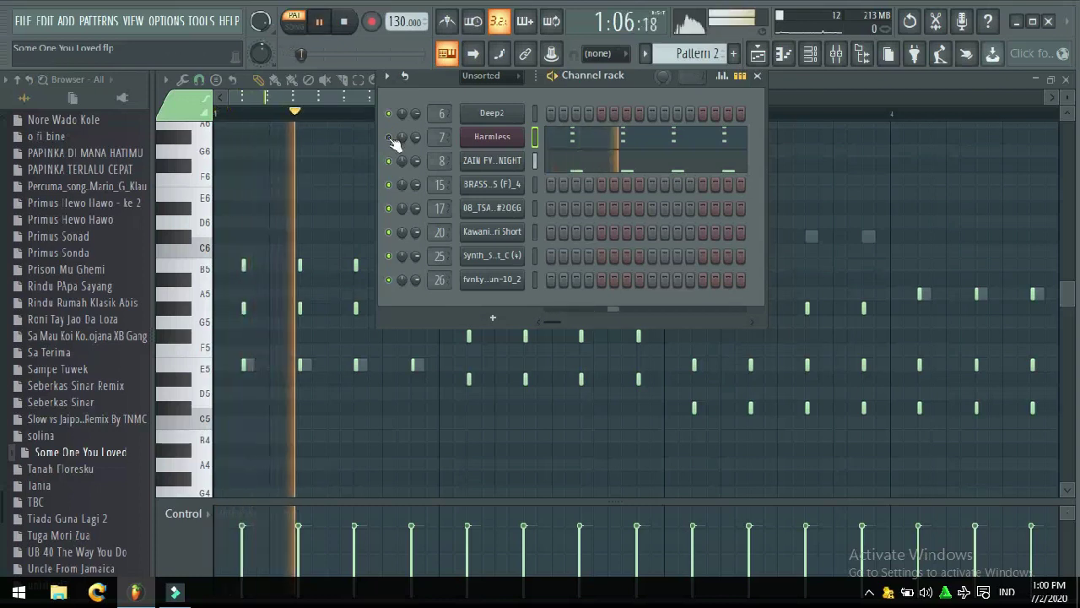
key(F6)
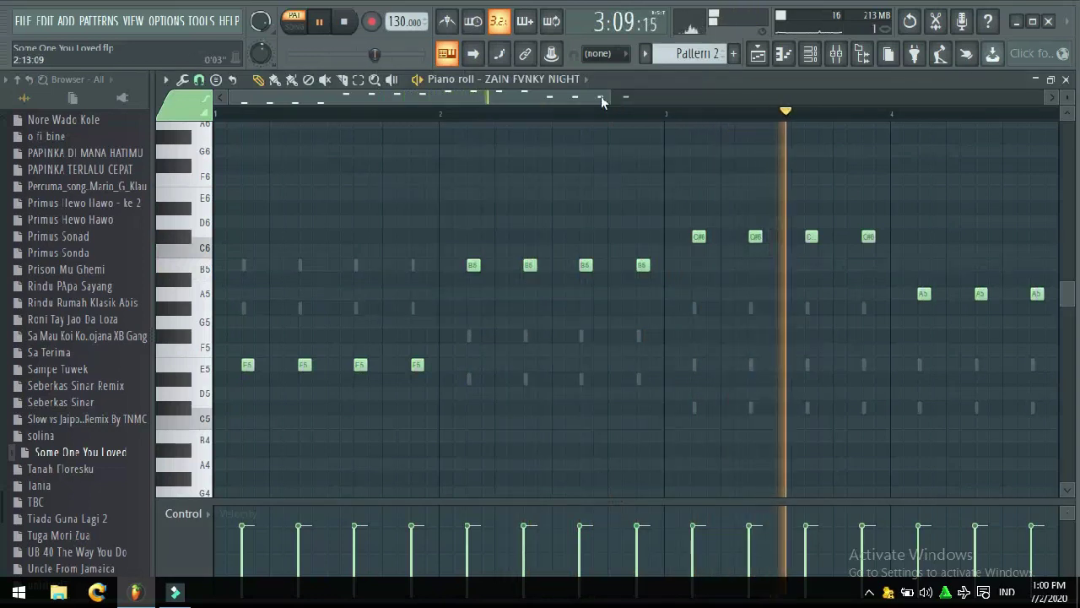
drag(716, 96, 753, 96)
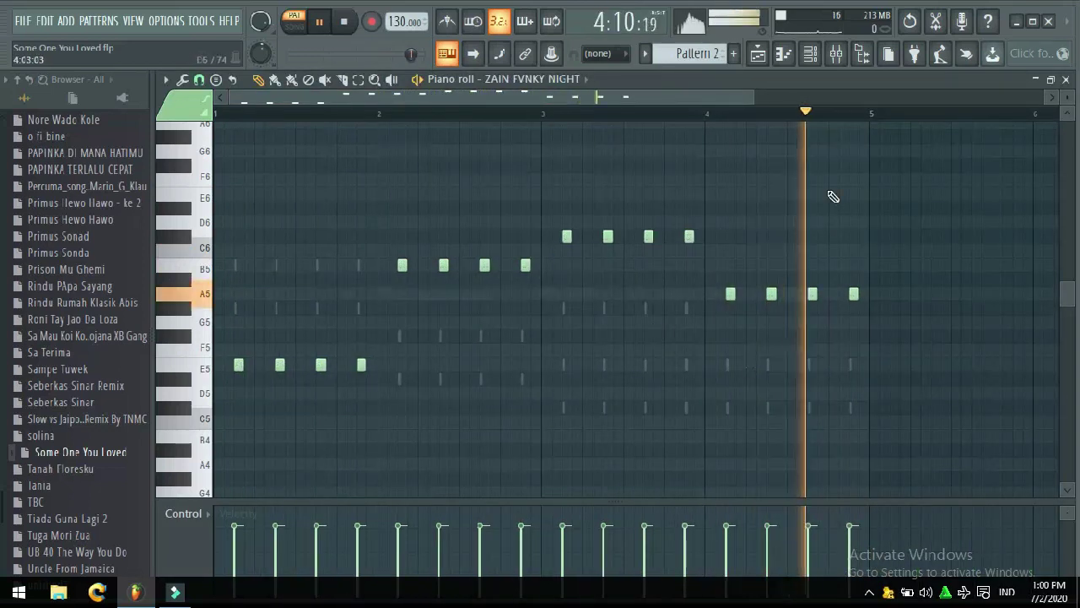
Step: Inspect the ZAIN FVNKY NIGHT instrument settings from the channel rack, closing both windows and stopping playback when done
click(812, 54)
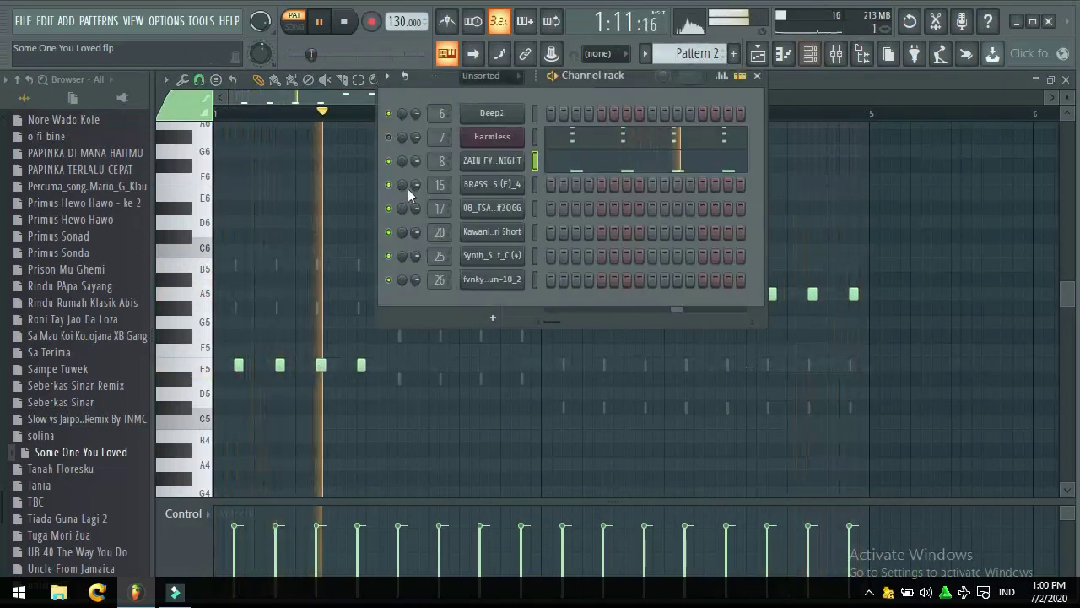
click(483, 167)
drag(478, 270, 329, 217)
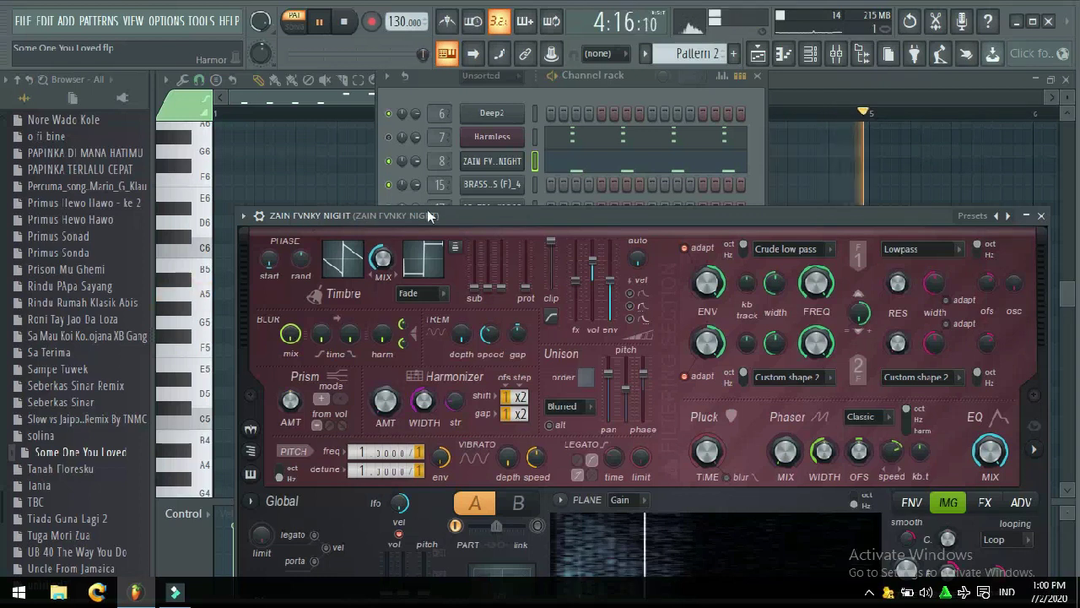
click(1041, 216)
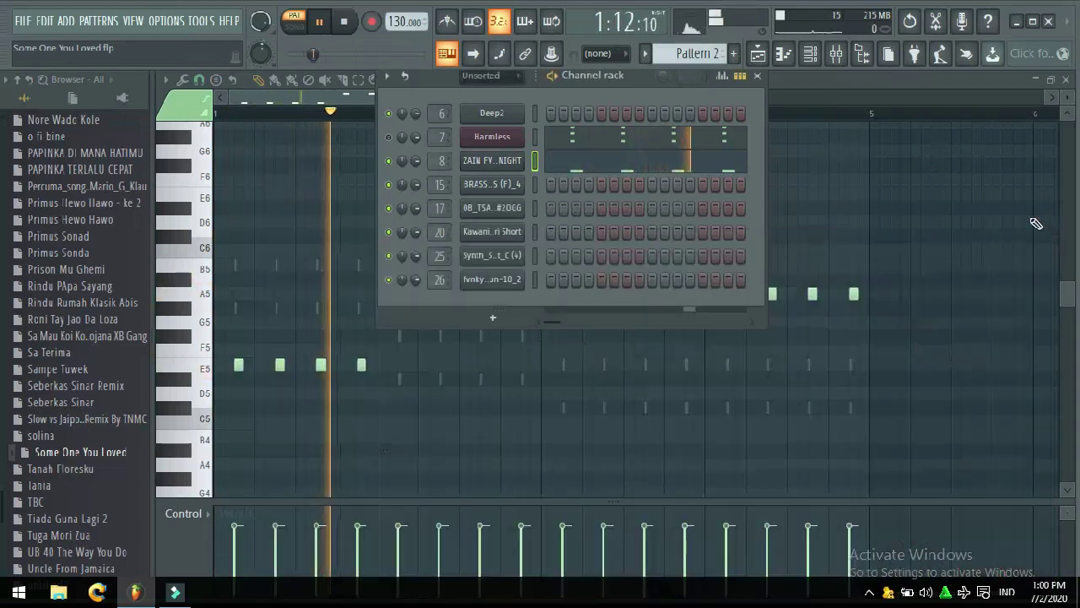
click(760, 78)
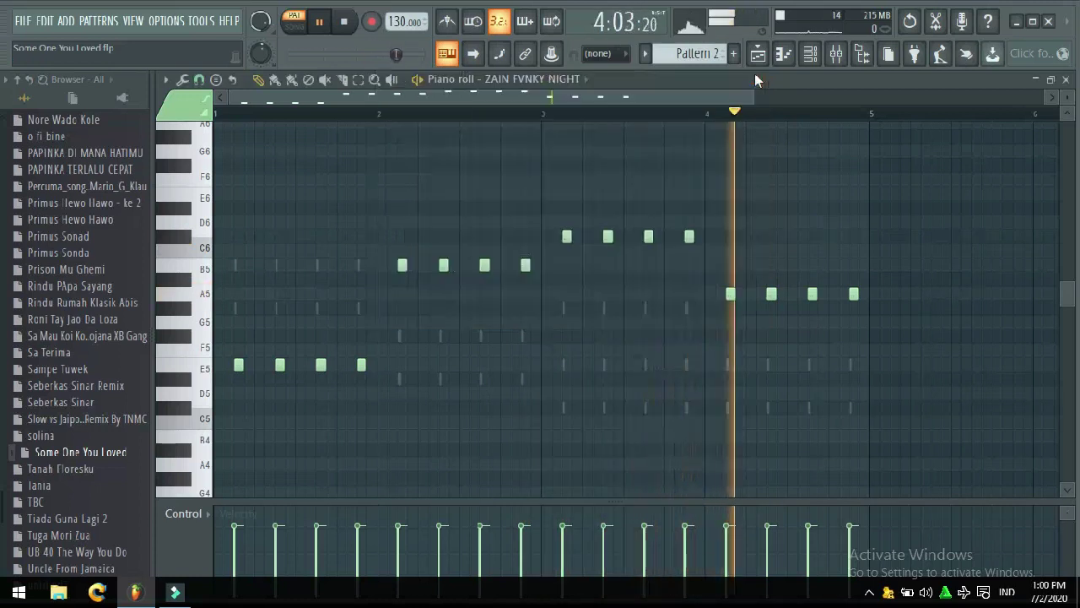
key(space)
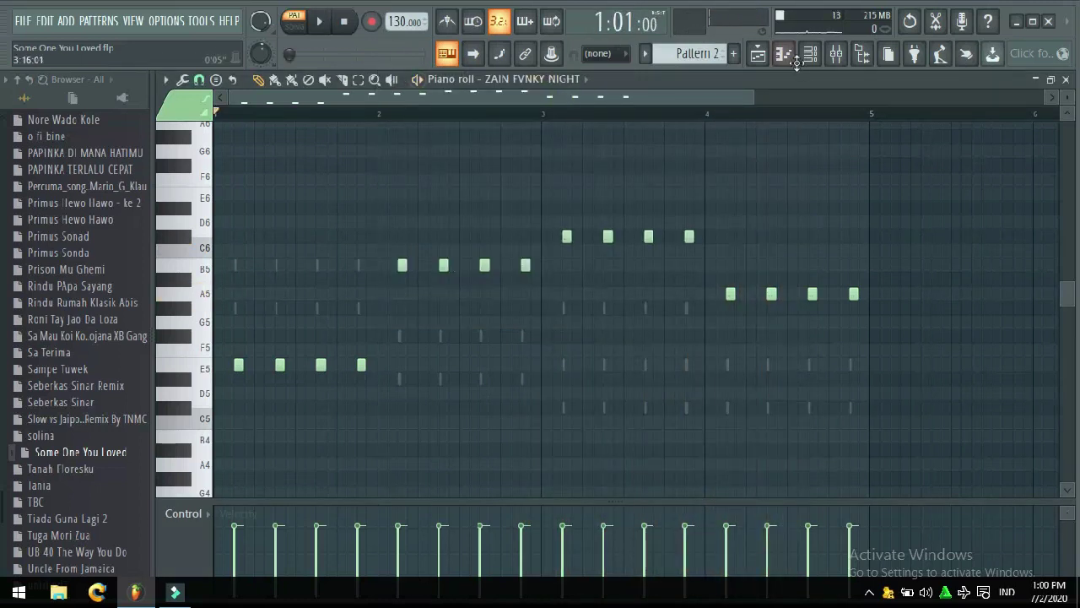
Step: Show the playlist arrangement in song mode and play its opening bars with Track 1 muted
click(767, 55)
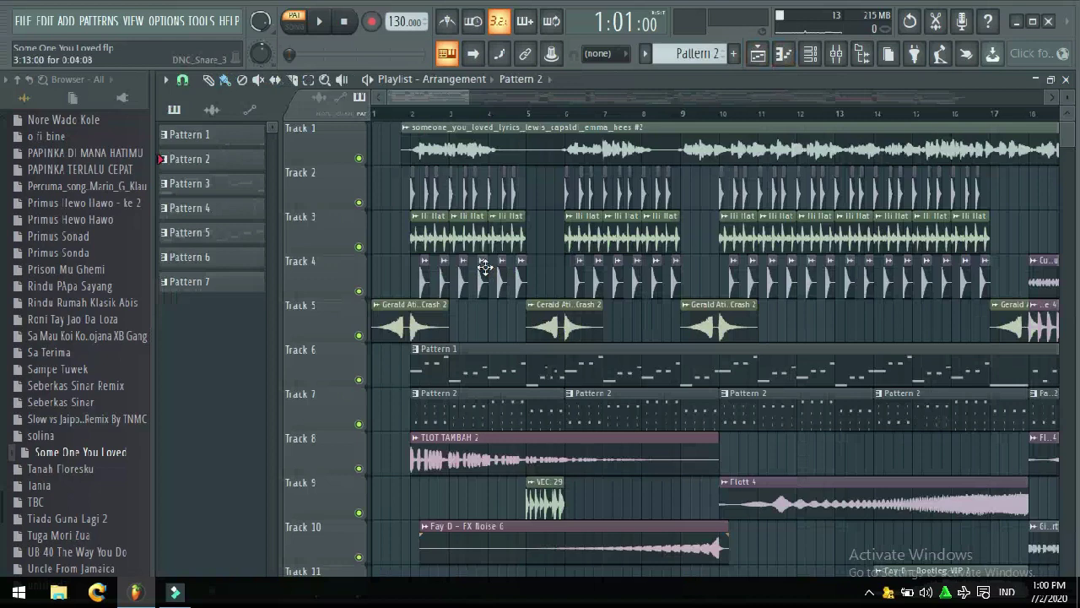
drag(464, 96, 559, 95)
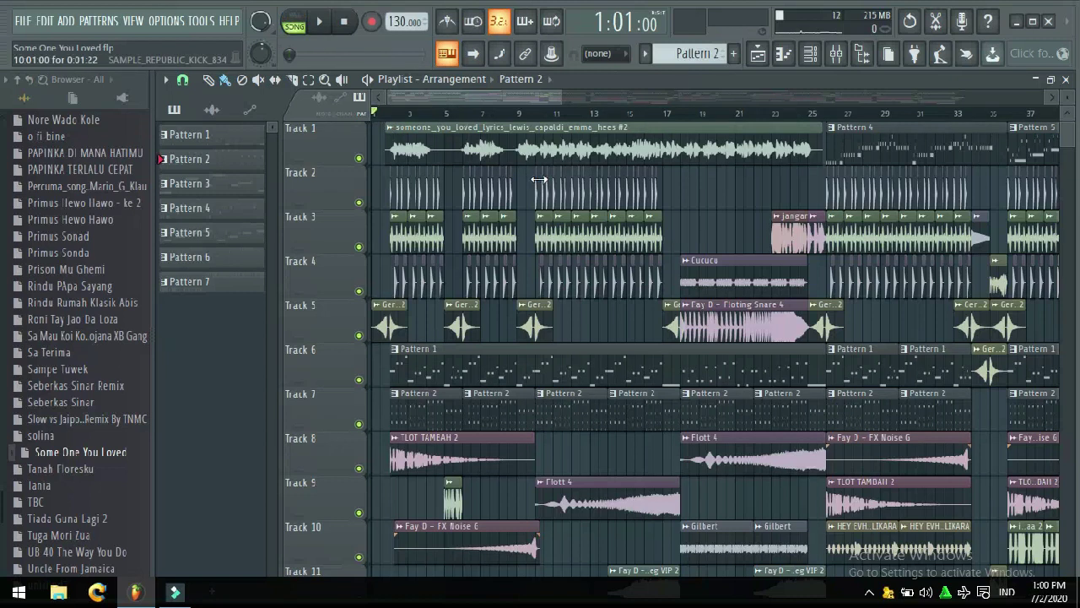
click(360, 158)
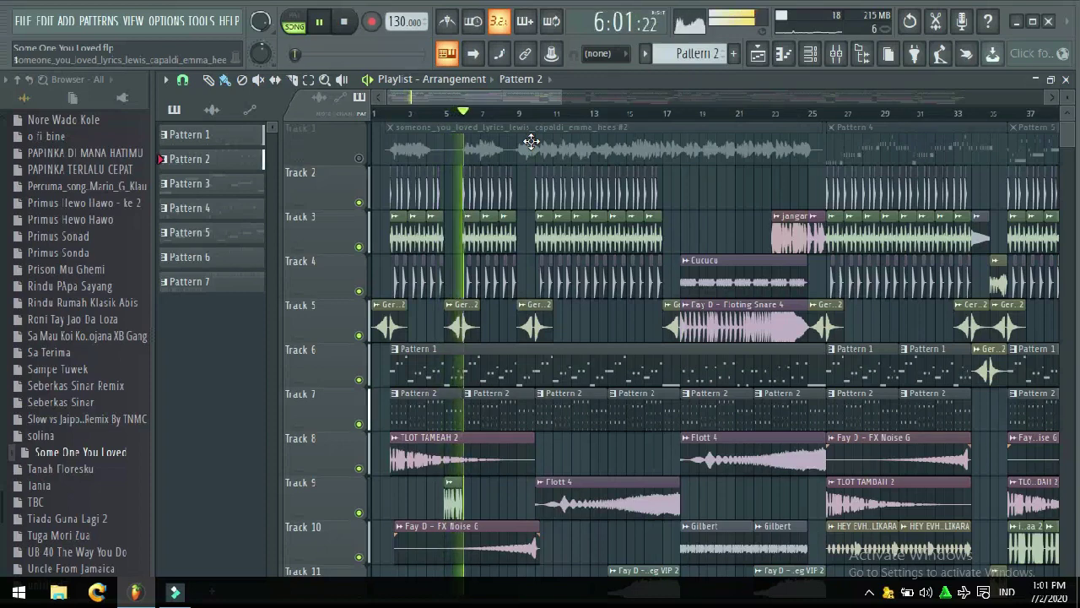
key(space)
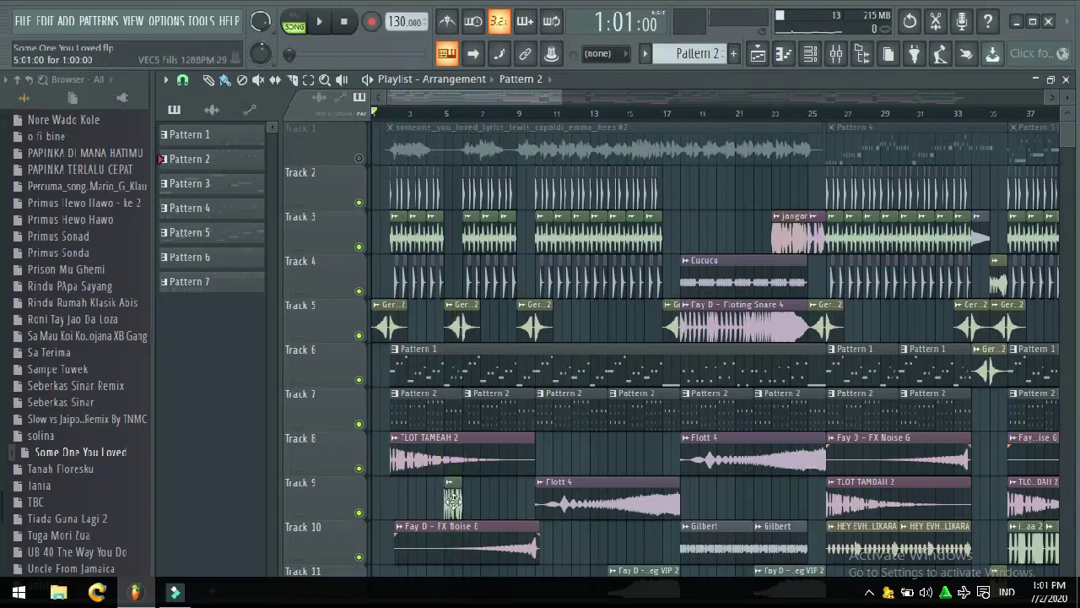
Step: Preview the VEC5 Fills 128BPM 29 sample from Track 9 in its settings window and close it
double_click(453, 501)
drag(377, 257, 331, 160)
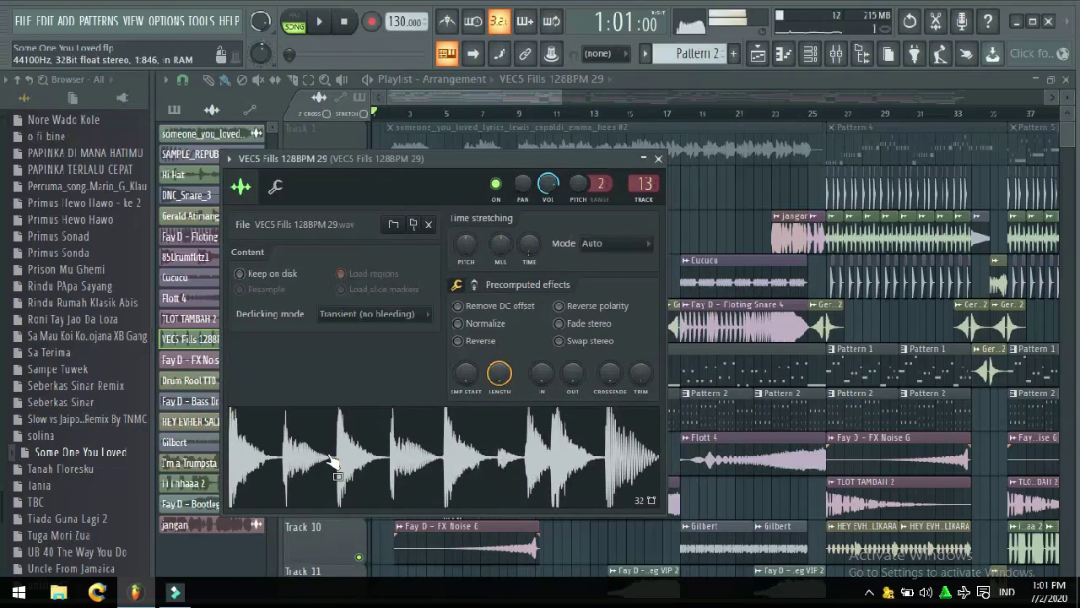
click(659, 159)
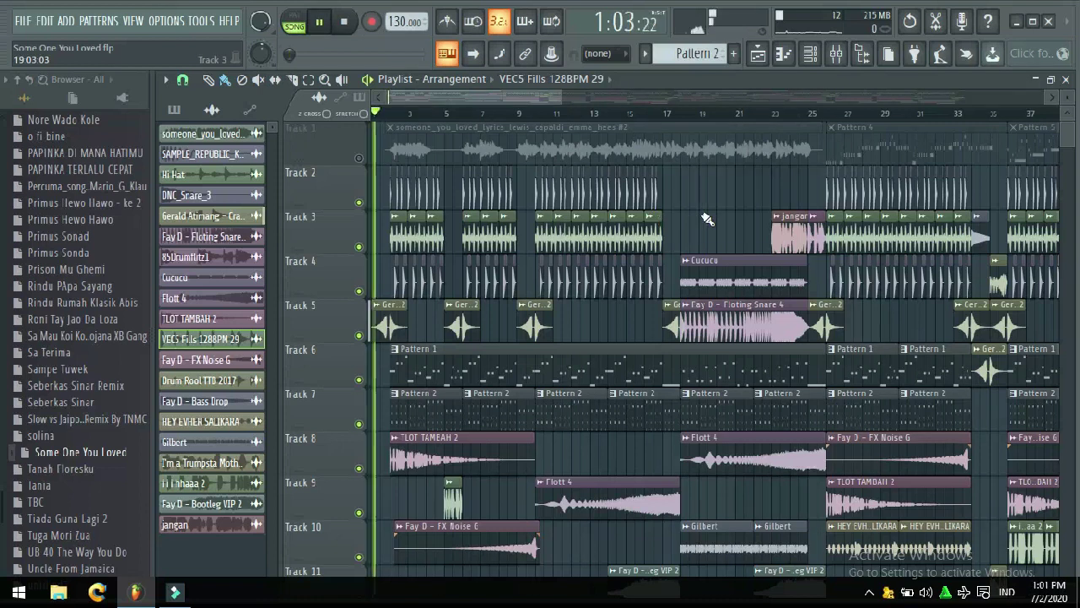
Step: Play the arrangement from bar 8, repeatedly unmuting and muting Track 1 to compare, and leave it unmuted
key(space)
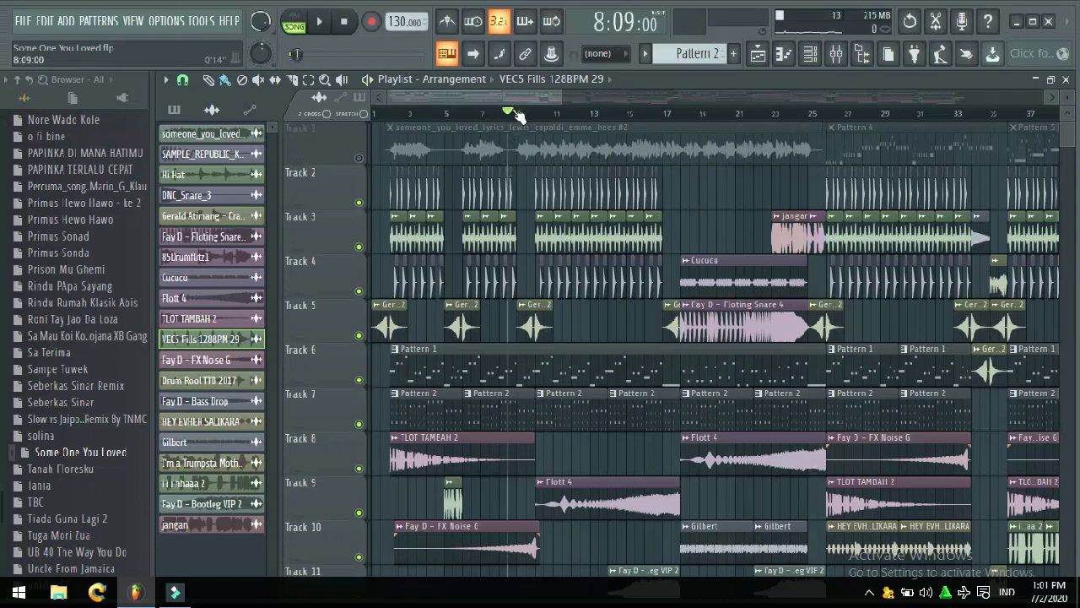
key(space)
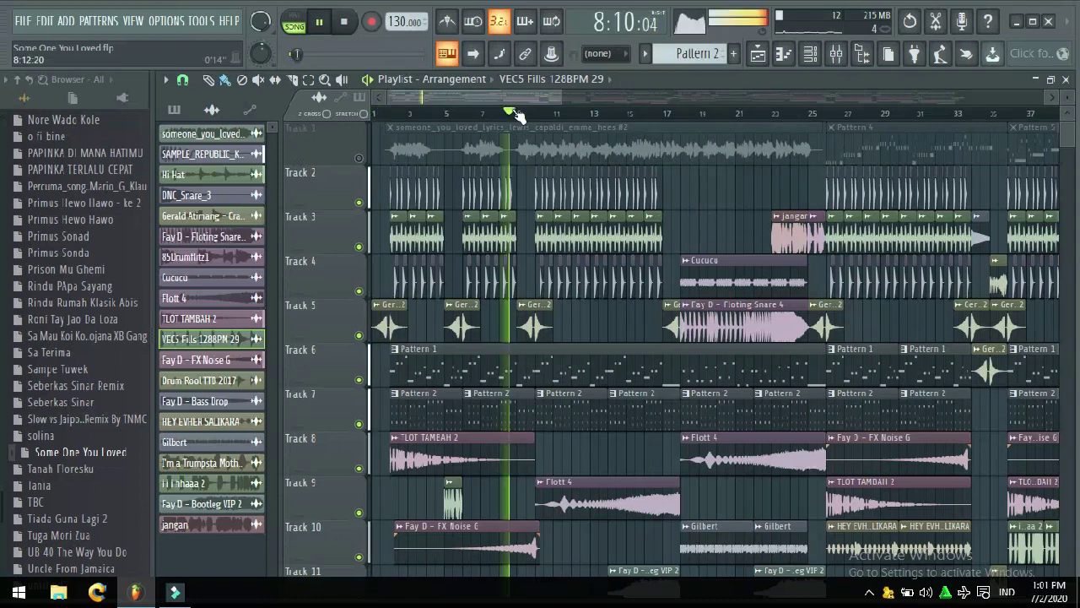
click(359, 160)
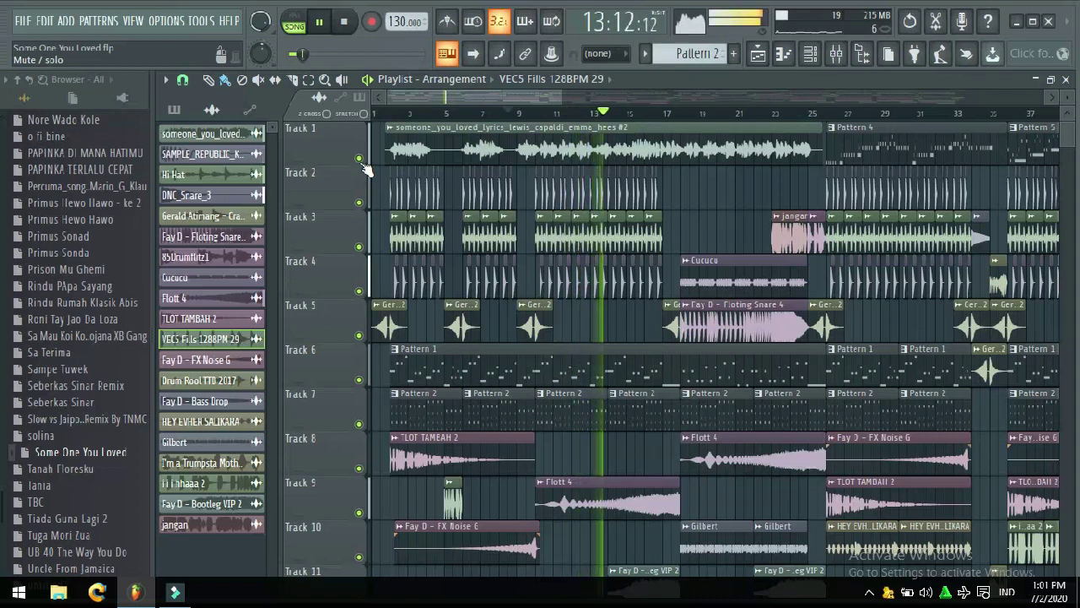
click(361, 161)
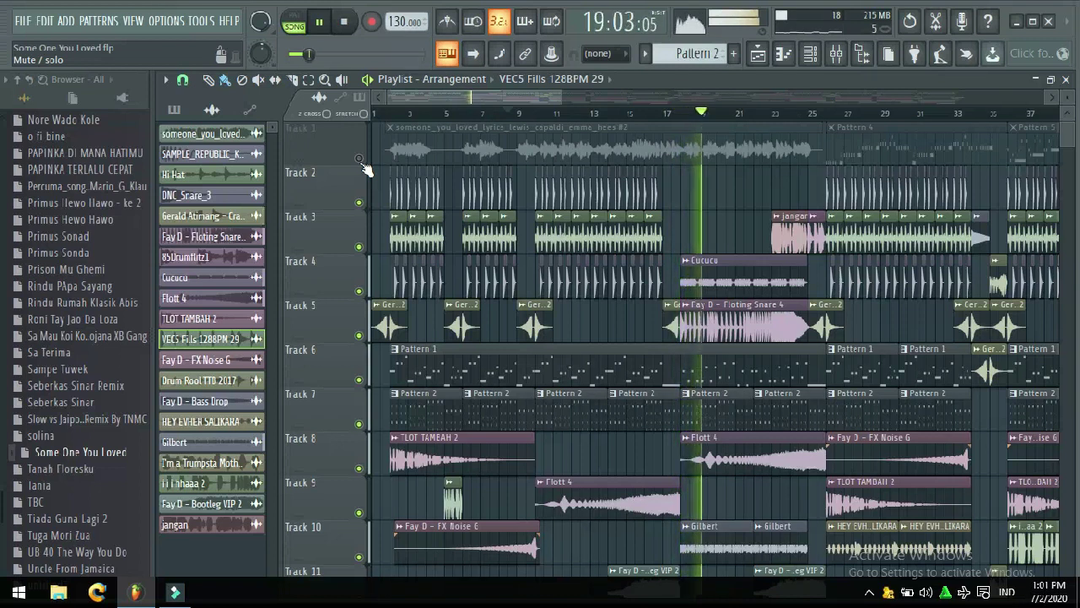
click(359, 160)
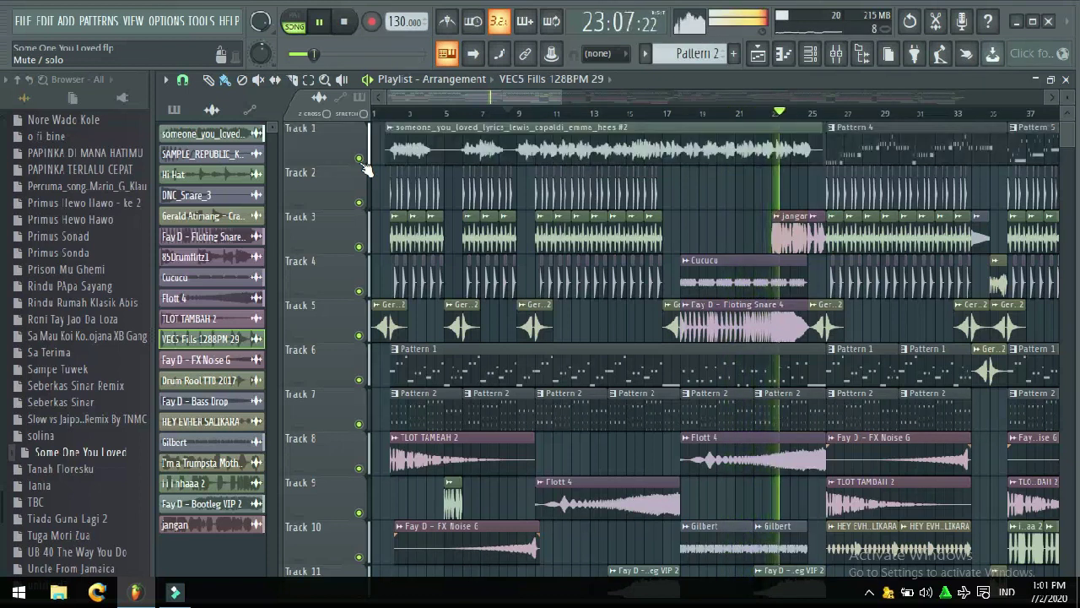
click(358, 158)
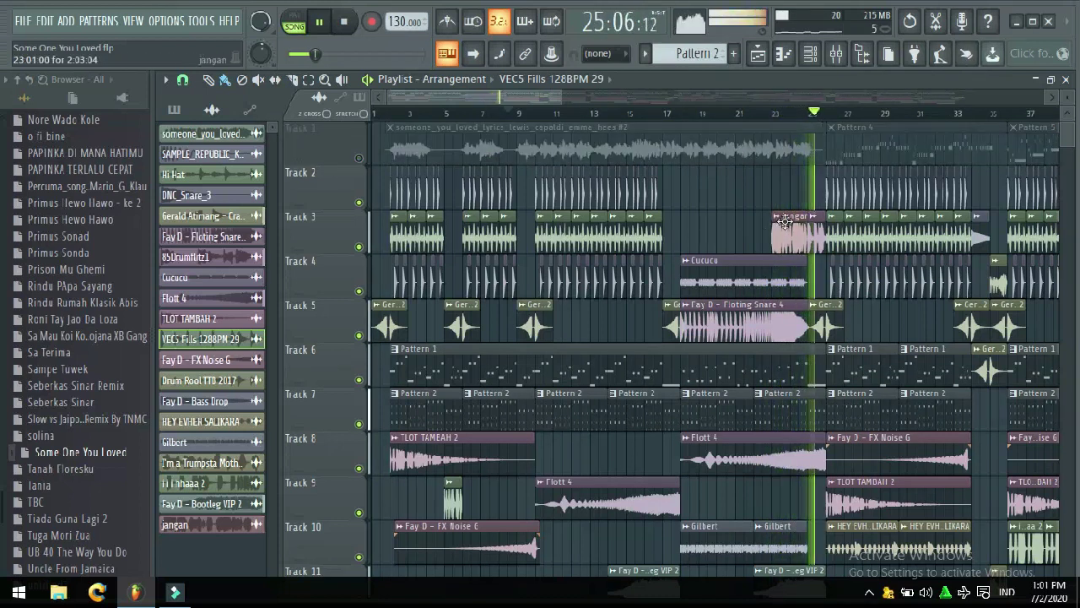
click(358, 159)
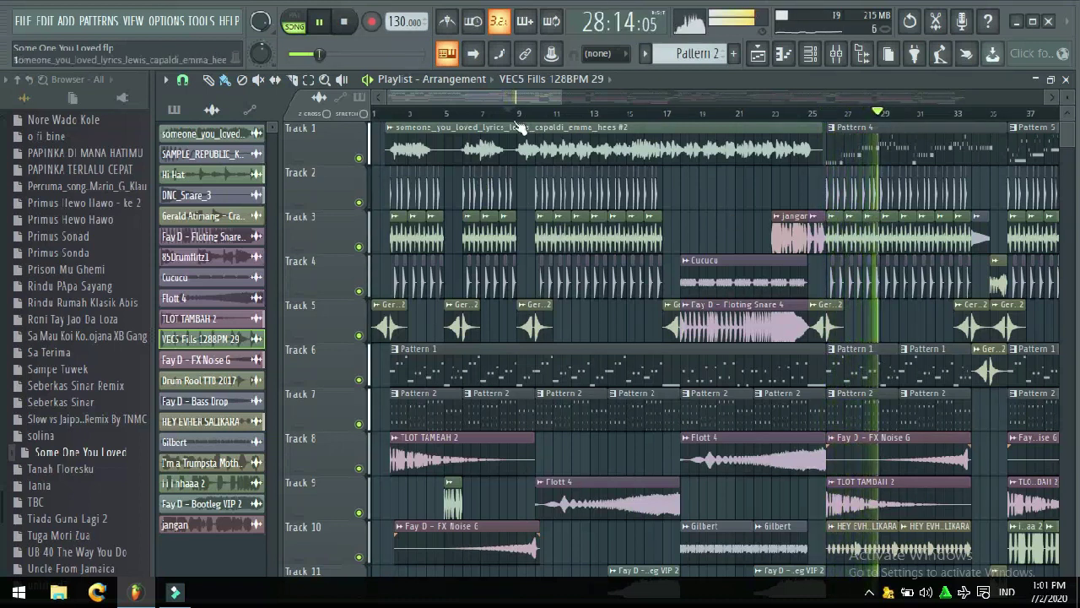
Step: Place the playhead at bar 26, where Pattern 4 begins on Track 1, and stop playback
drag(516, 98, 601, 103)
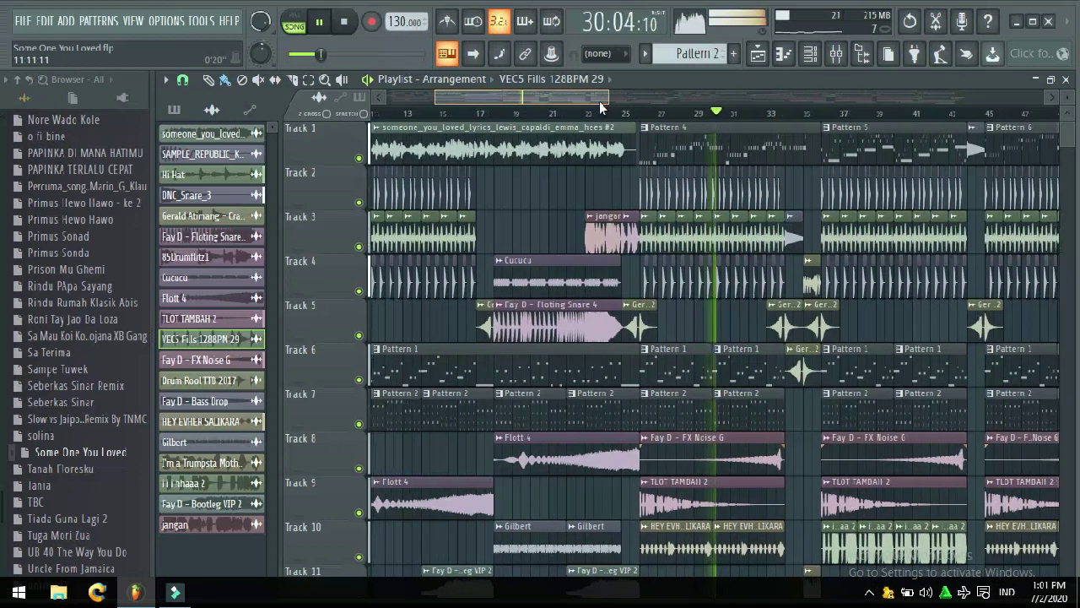
click(641, 115)
key(space)
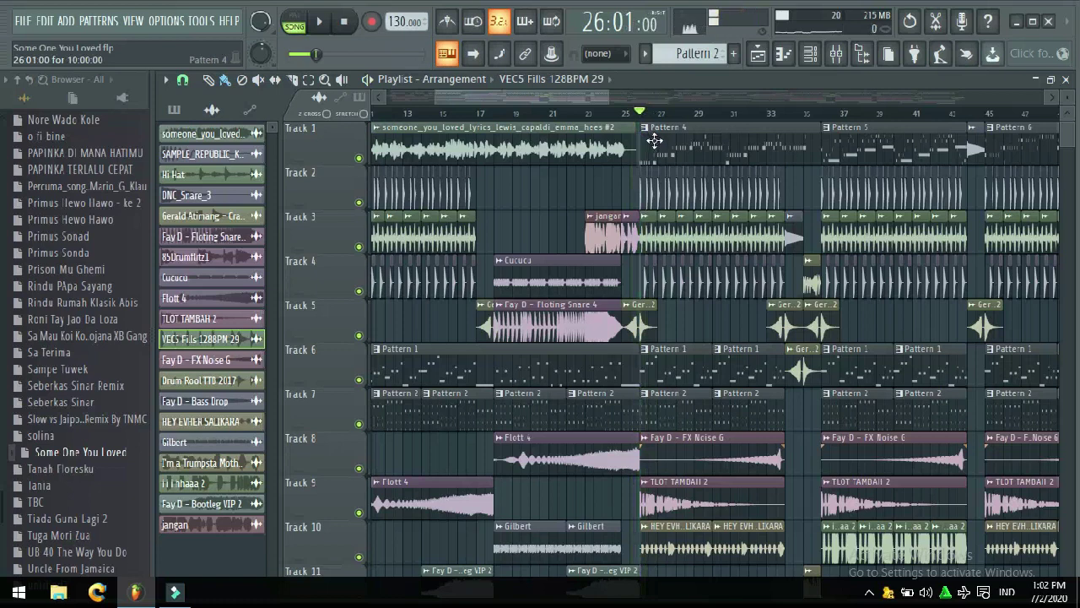
Step: Open Pattern 4's 08_TSAX_LONG D#2OGG notes in the piano roll and play them through with the whole pattern in view
double_click(654, 139)
drag(531, 102, 806, 105)
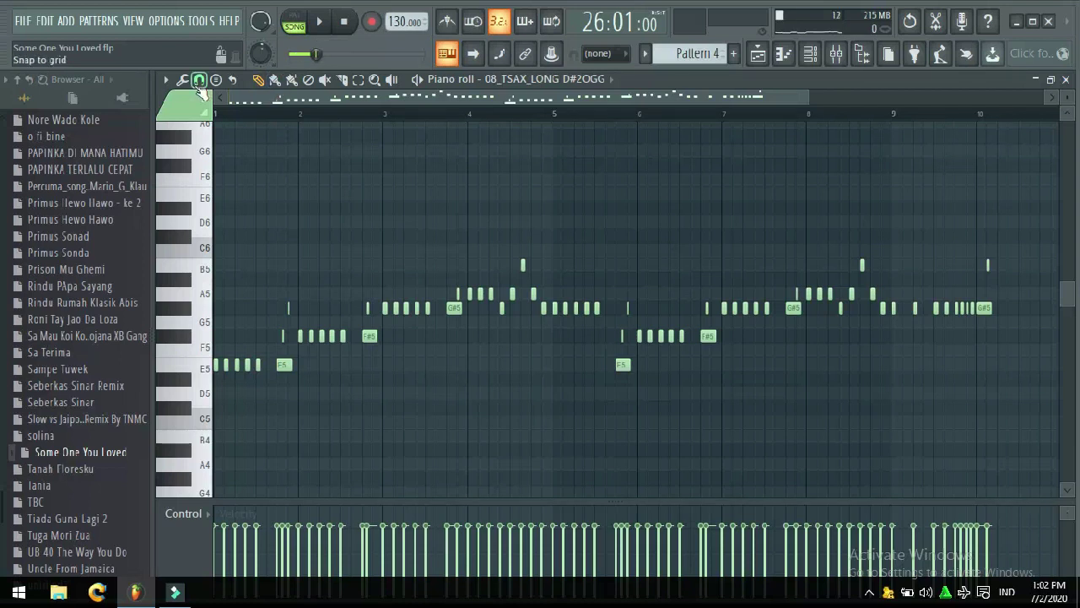
key(space)
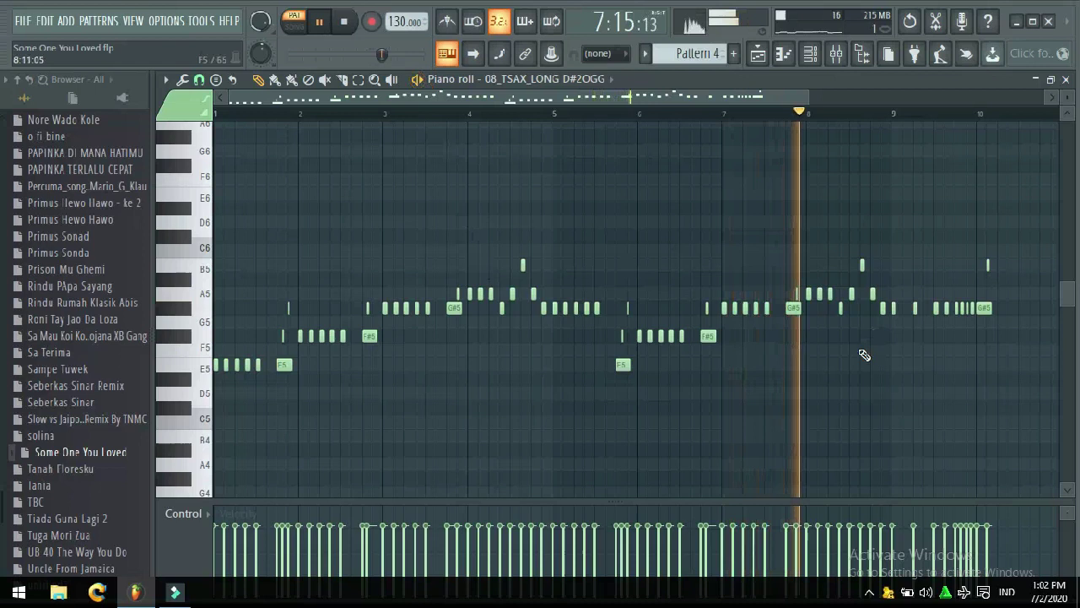
scroll(861, 357, up, 3)
scroll(861, 355, down, 5)
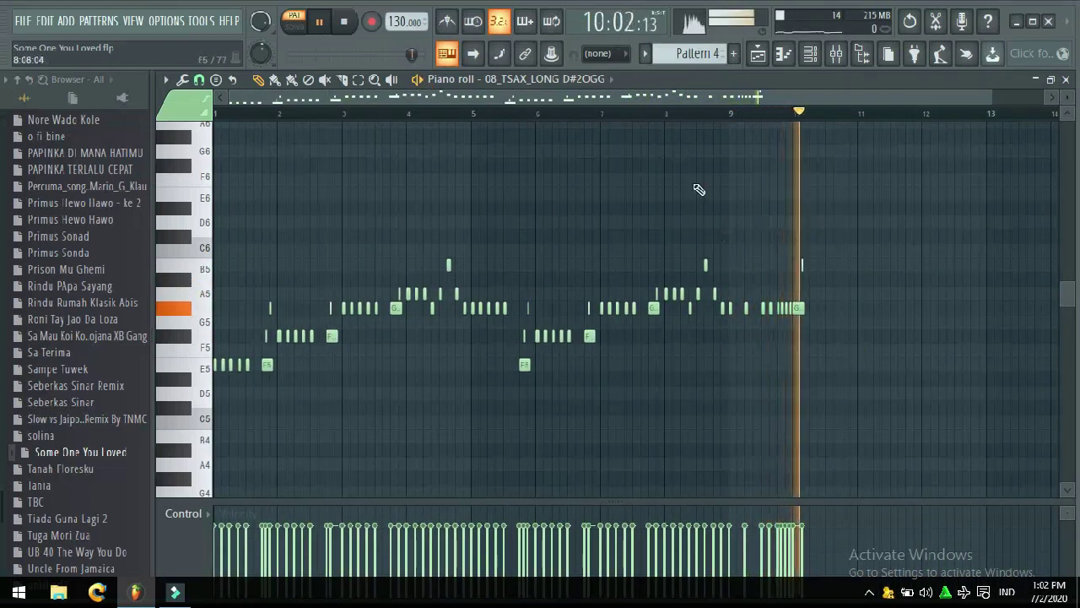
key(space)
Step: Open the 08_TSAX_LONG D#2OGG channel's instrument window from the channel rack to examine it and close both
click(815, 60)
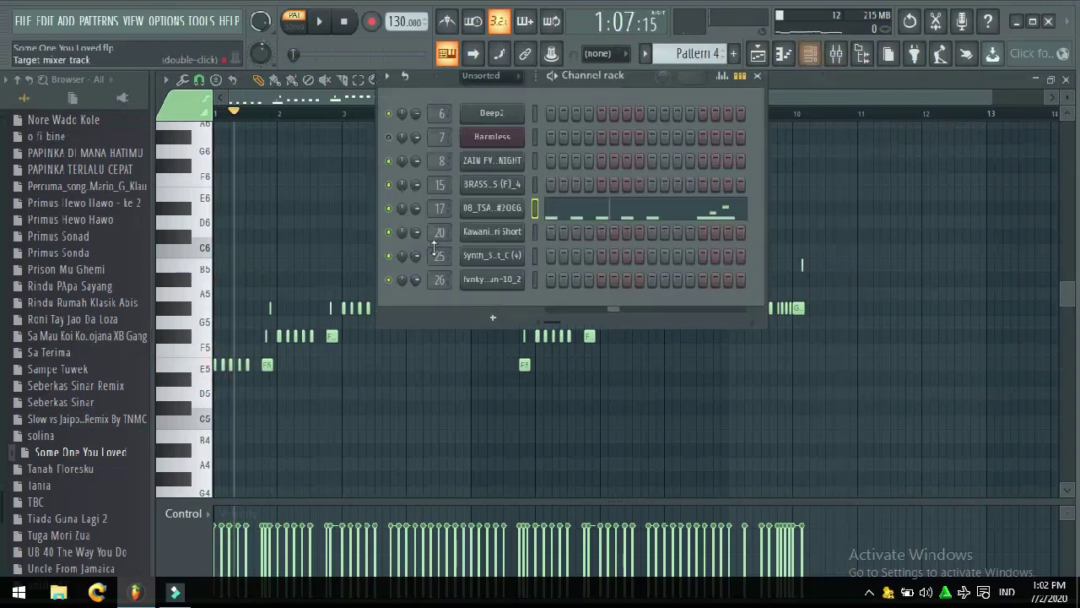
click(493, 210)
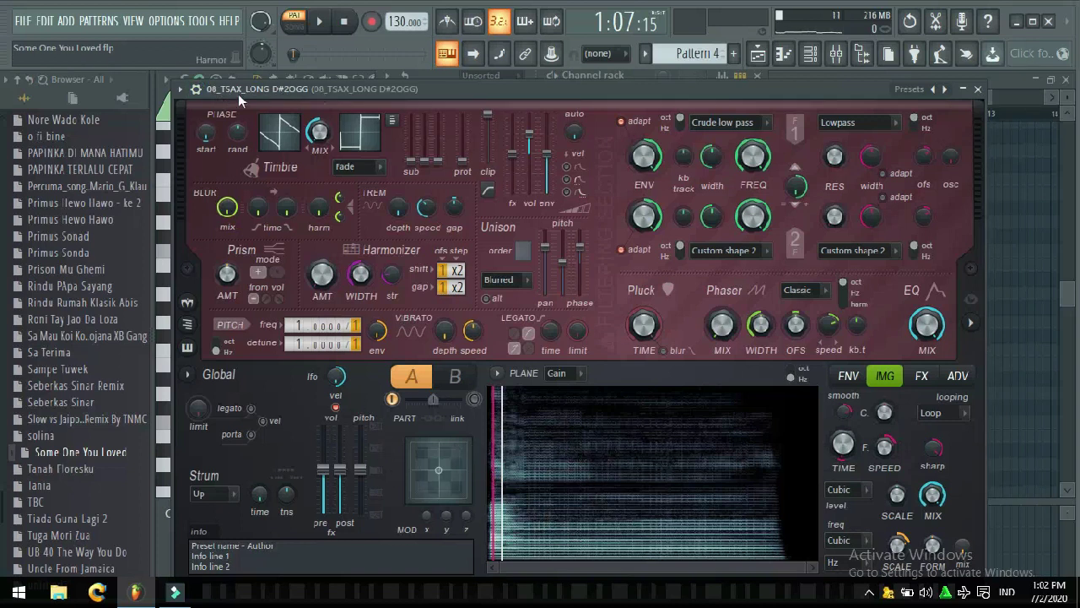
click(977, 89)
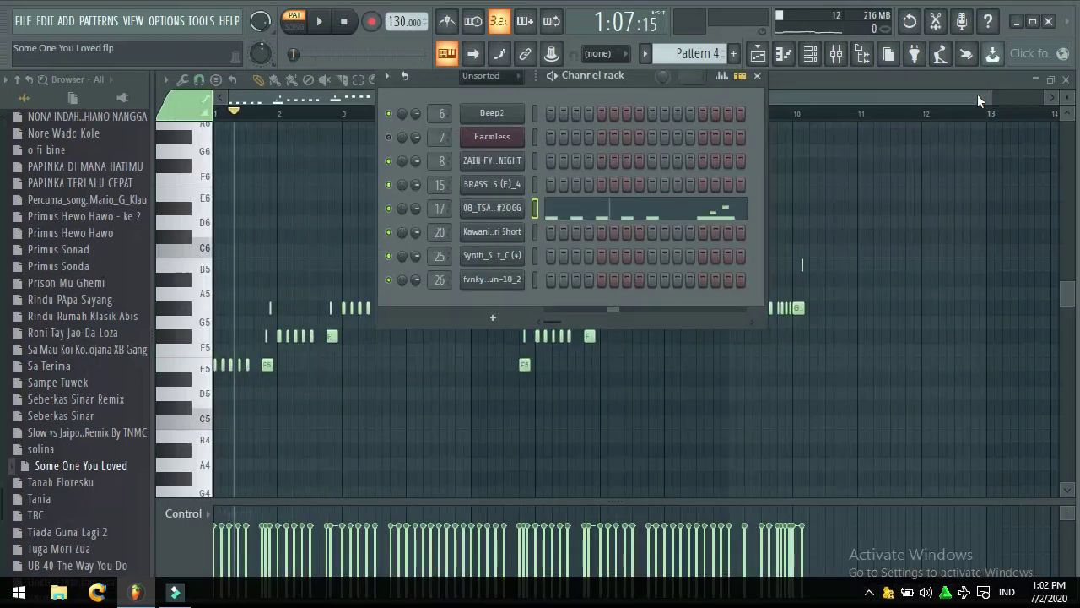
key(F6)
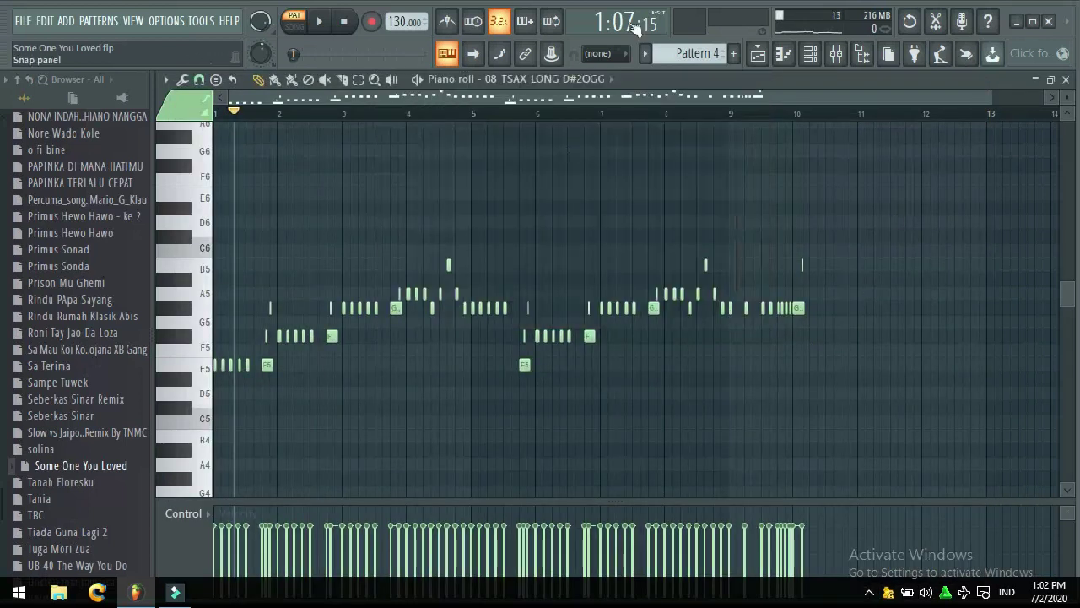
Step: Return to the playlist and briefly play the arrangement from bar 36, where Pattern 5 begins on Track 1
click(769, 54)
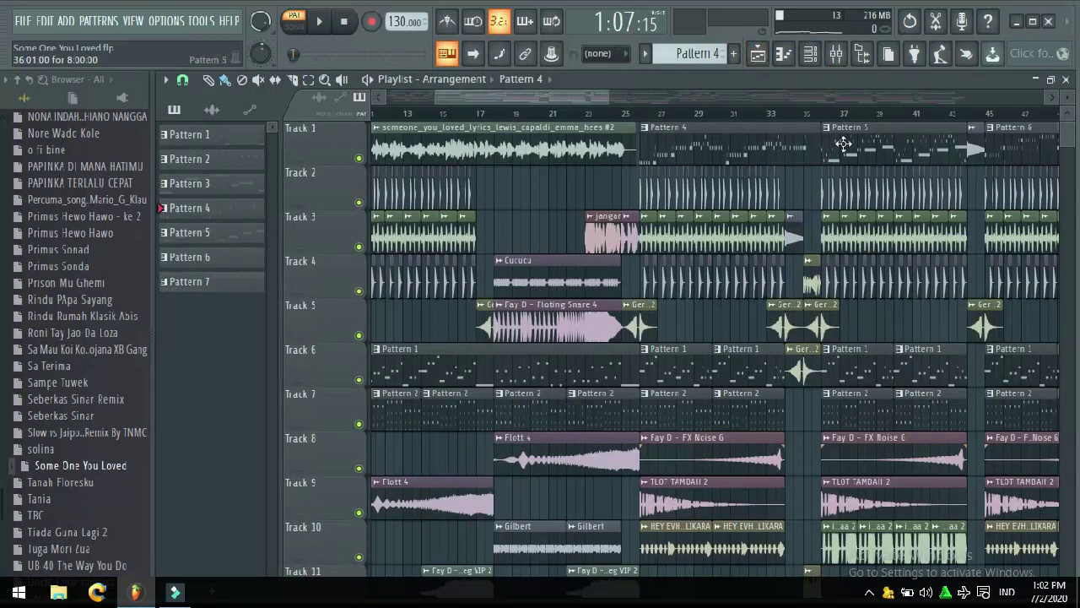
key(space)
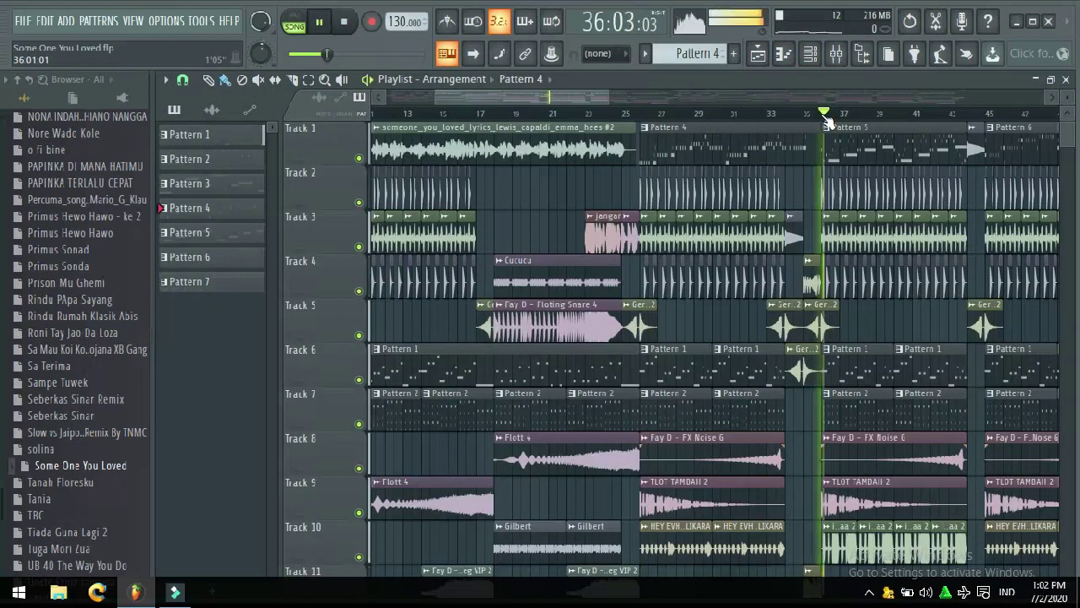
drag(599, 99, 606, 100)
key(space)
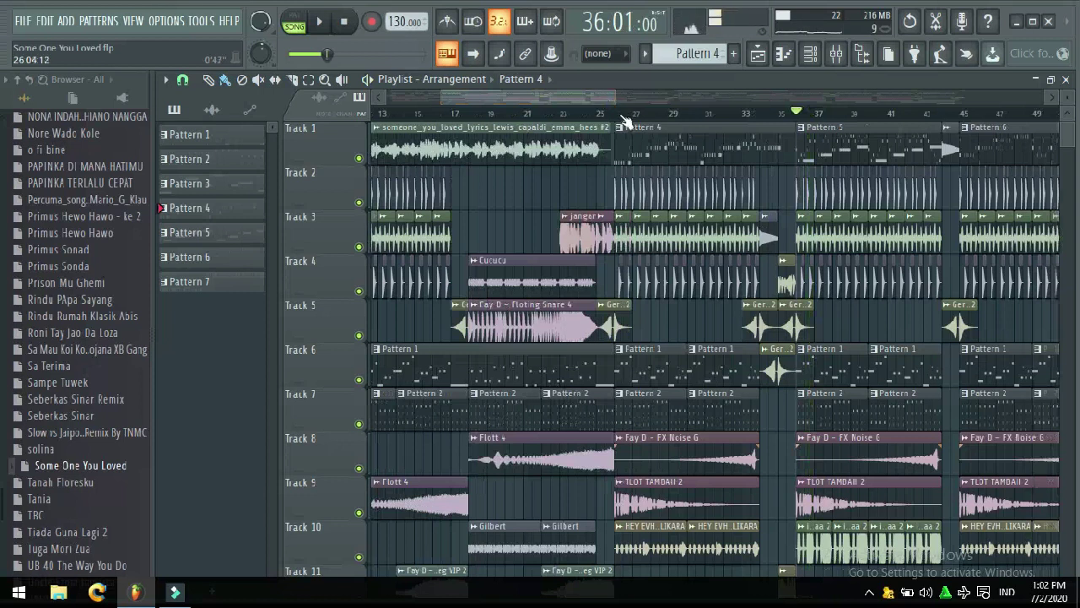
Step: Play the arrangement from bar 26 through the Pattern 4 section and stop playback
key(space)
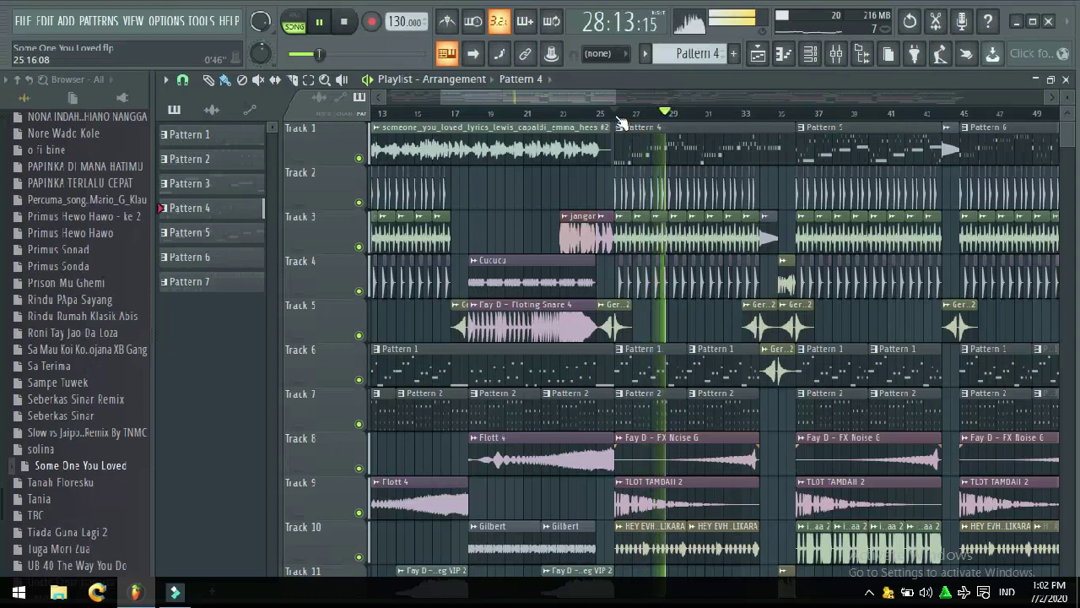
drag(594, 99, 602, 97)
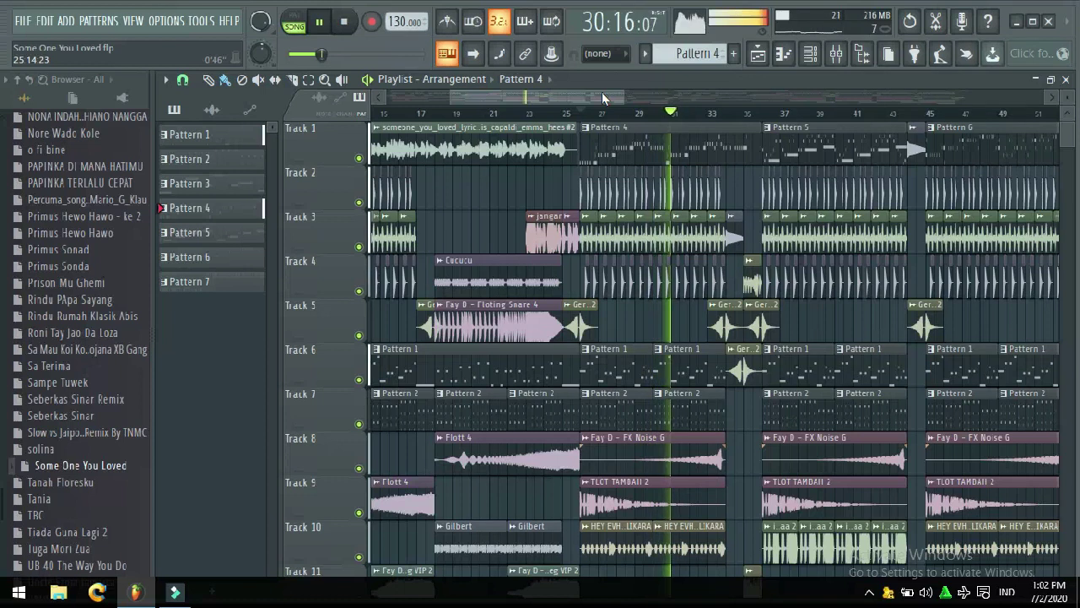
drag(602, 94, 611, 94)
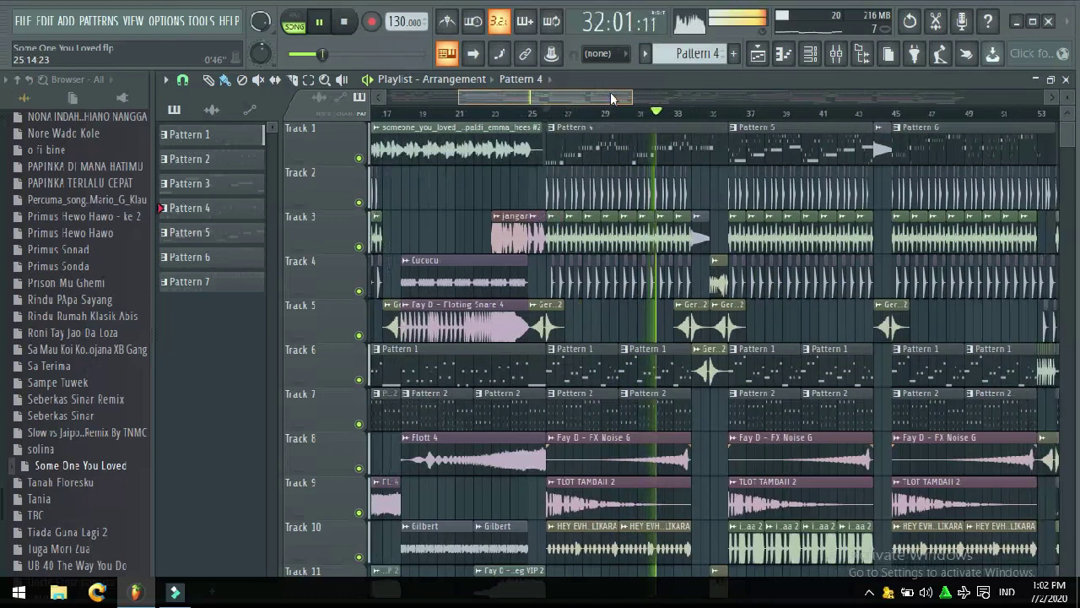
key(space)
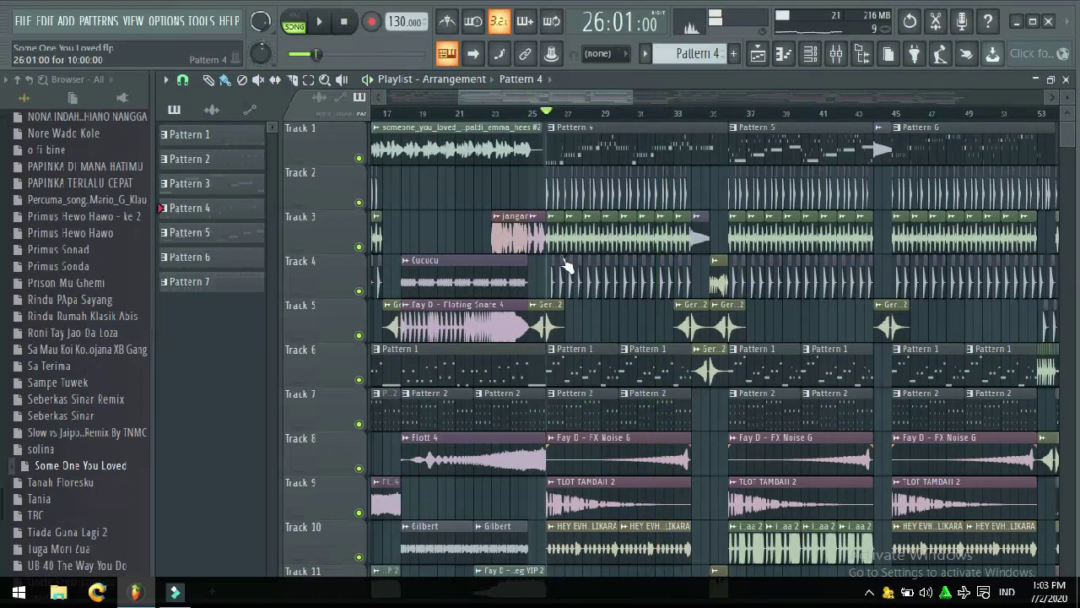
Step: Open Pattern 1's Deep2 notes from Track 6 in the piano roll and play them from the first bar
double_click(568, 364)
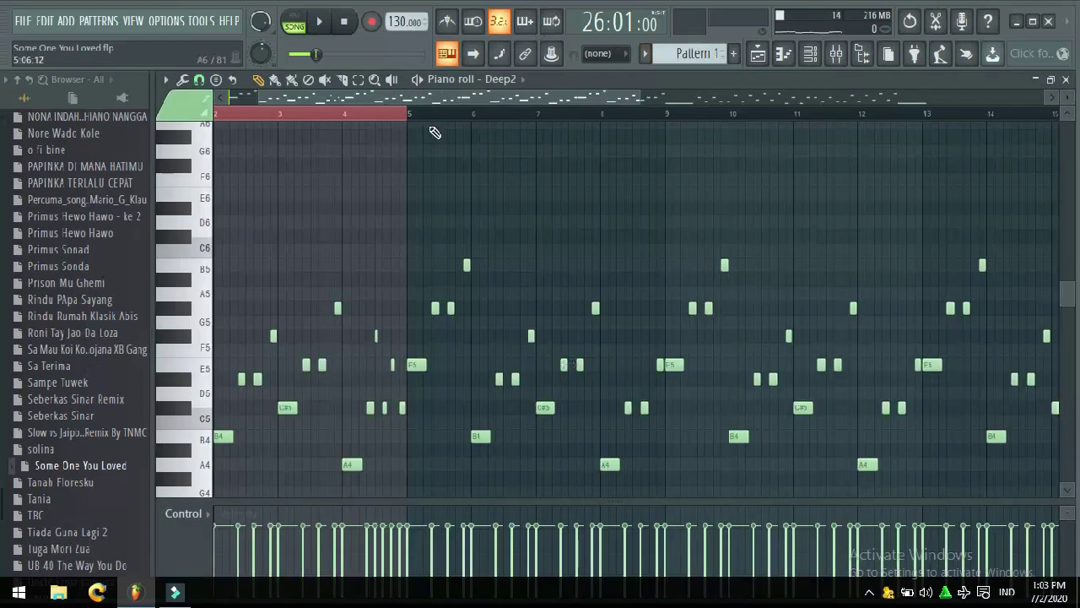
drag(321, 97, 289, 97)
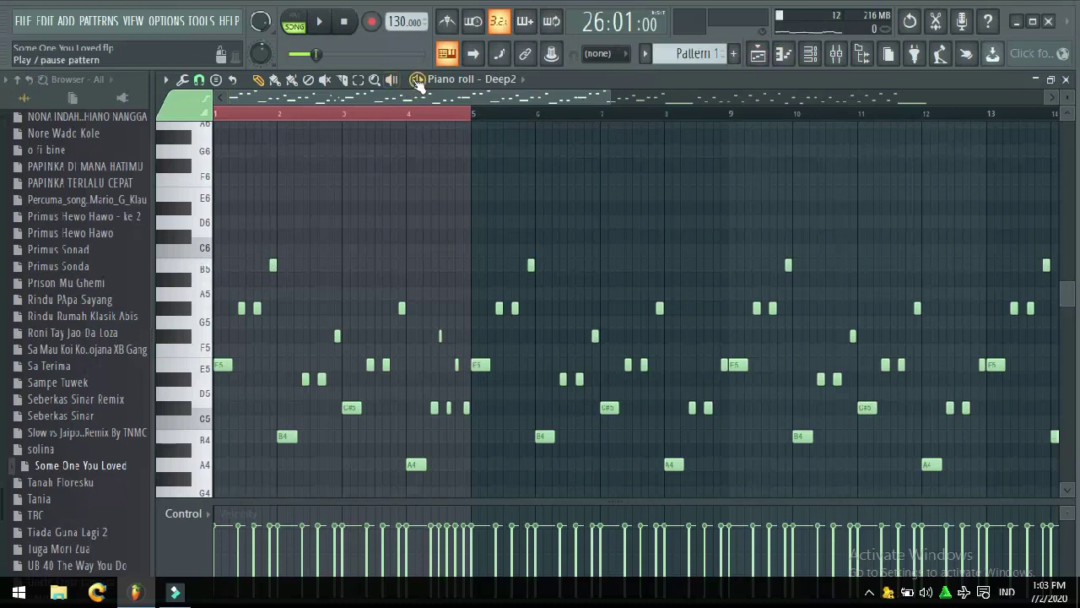
key(space)
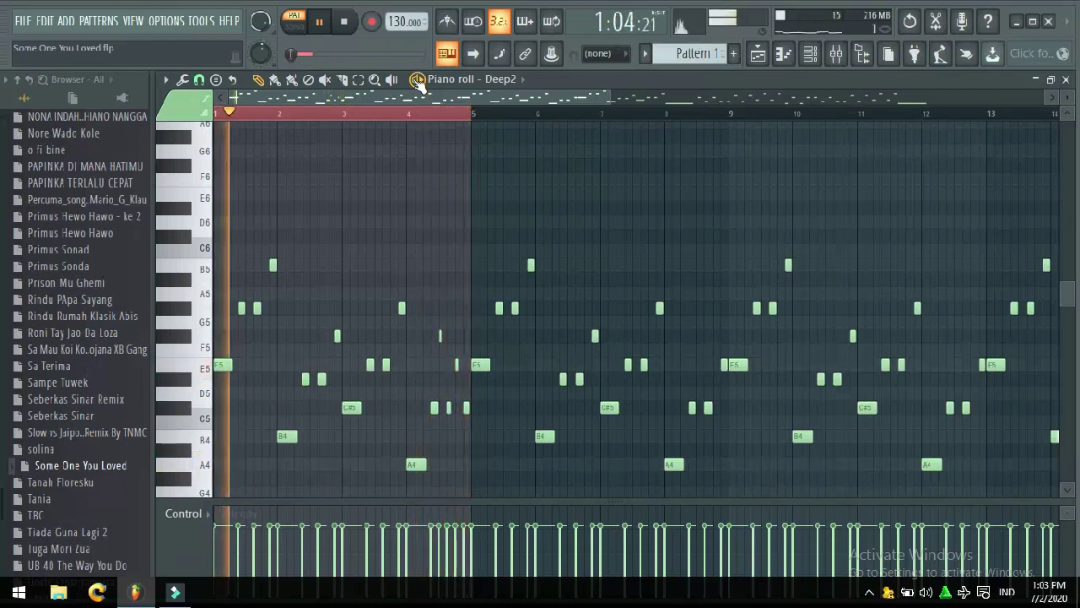
key(space)
Step: Open Pattern 2's Harmless notes from Track 7 in the piano roll and play them from the first bar
click(757, 55)
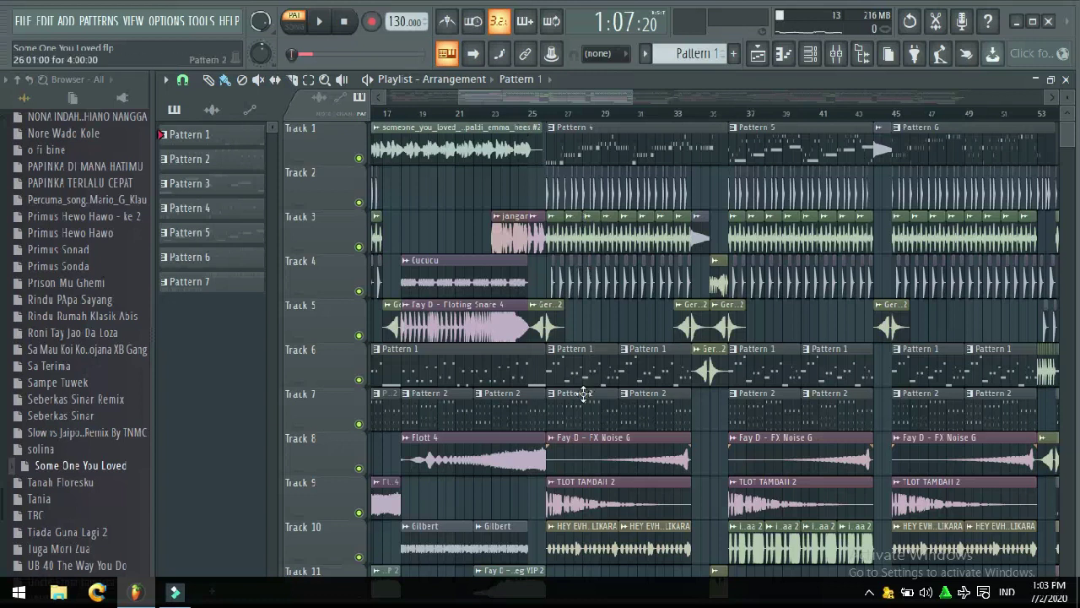
double_click(564, 409)
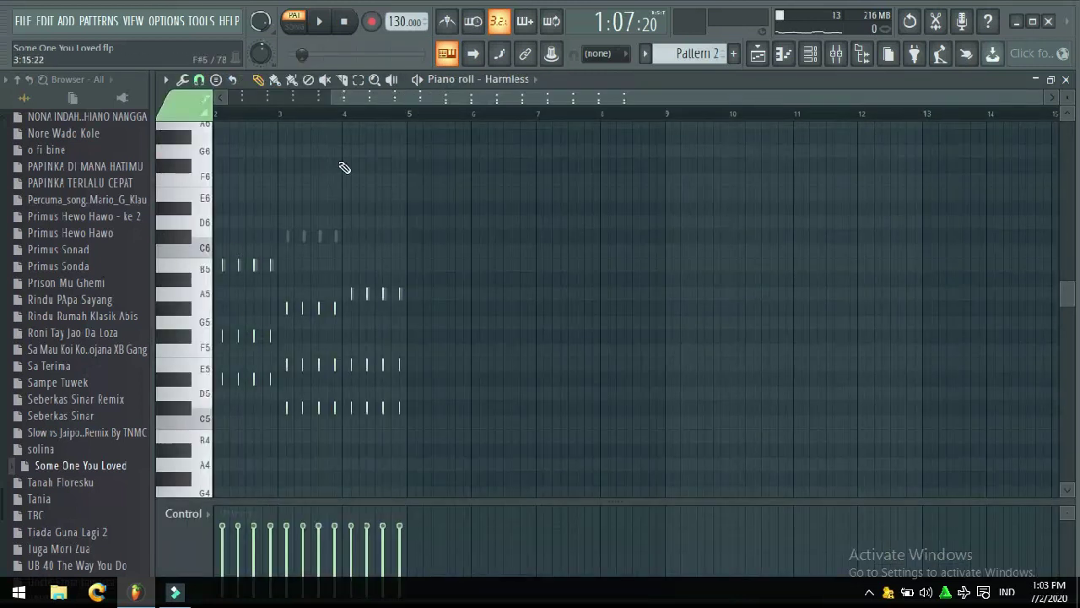
drag(378, 102, 147, 99)
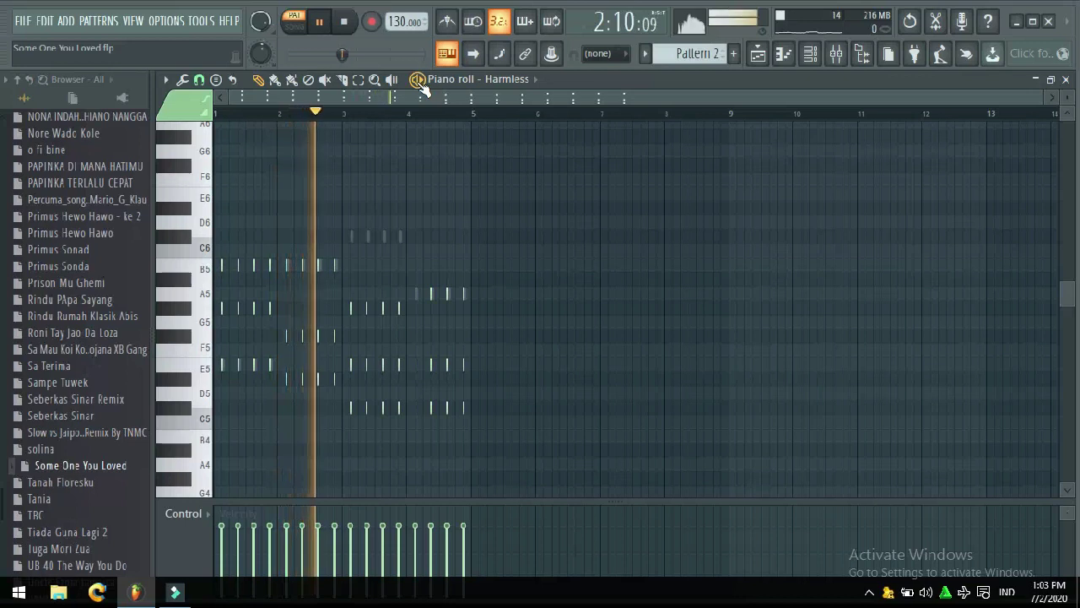
key(space)
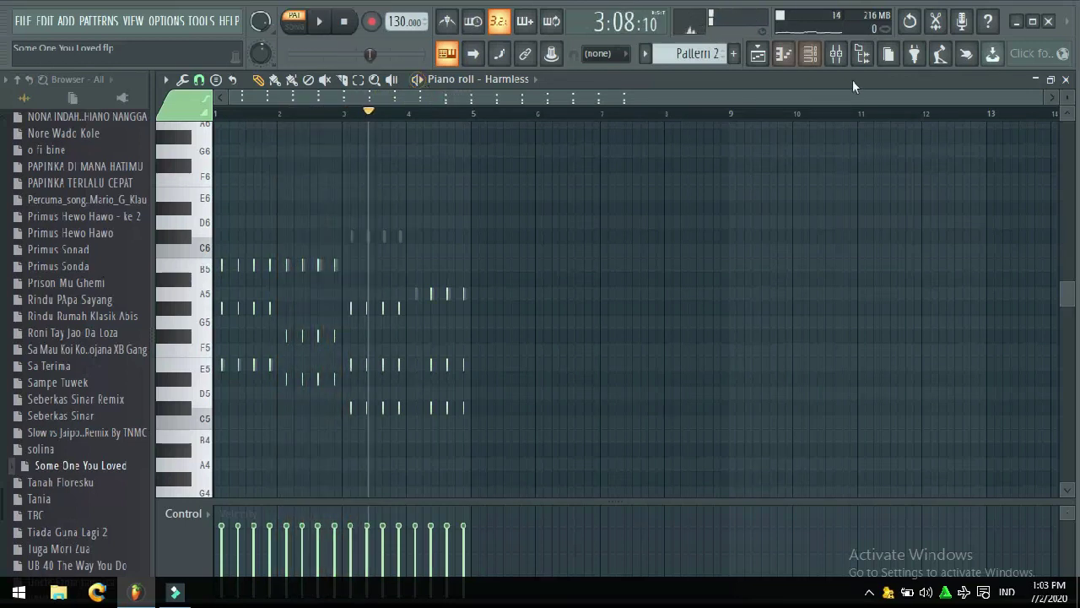
Step: Check the Harmless channel in the channel rack and play Pattern 2's notes again in the piano roll
click(811, 53)
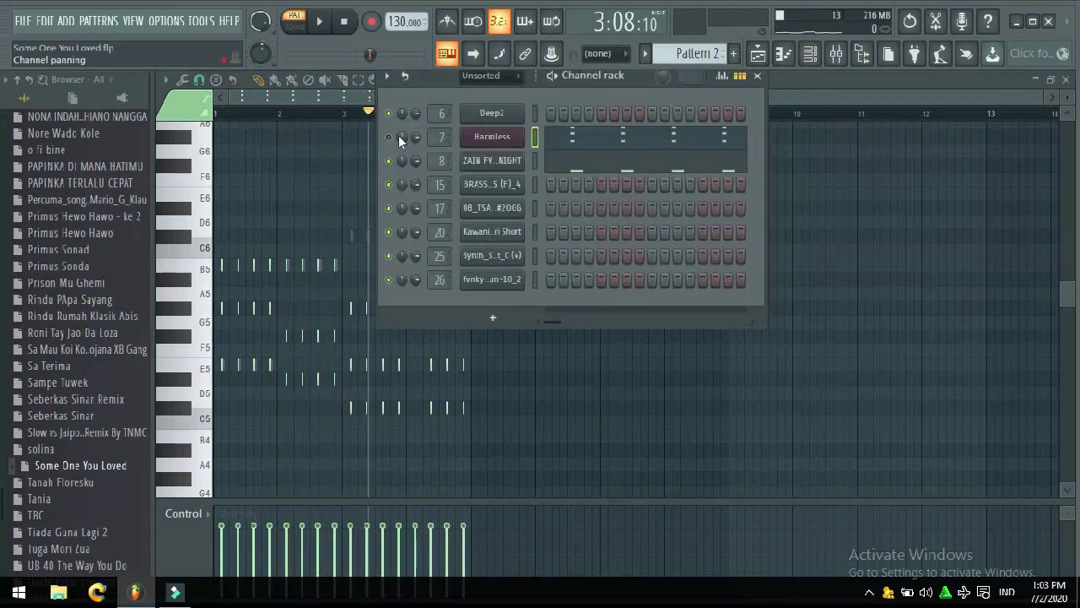
drag(367, 114, 101, 163)
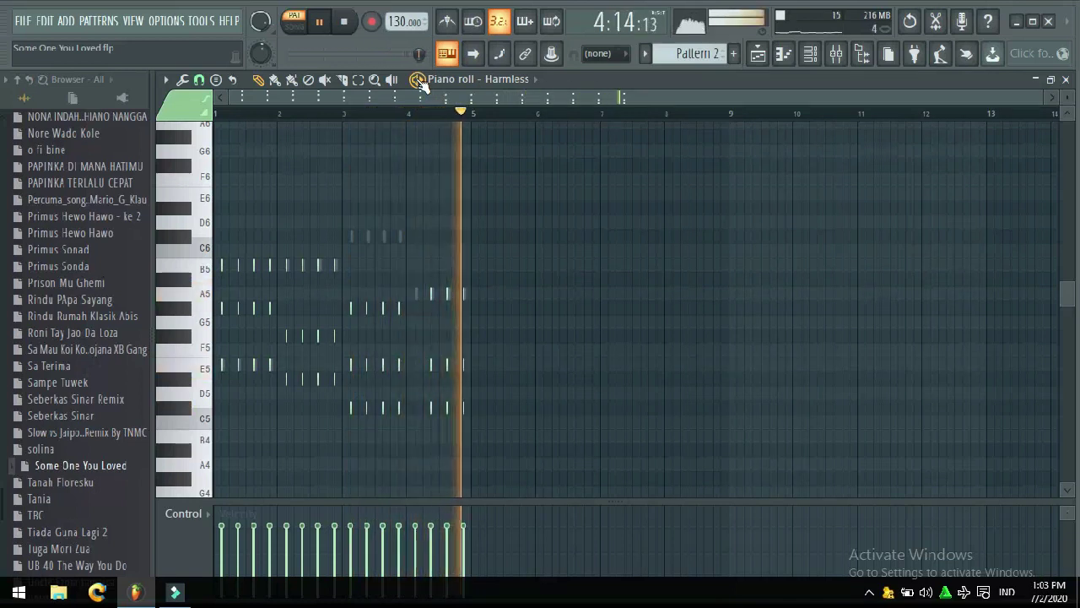
key(space)
Step: Return to the playlist, play the arrangement from bar 31 and from bar 34, and stop playback
click(757, 54)
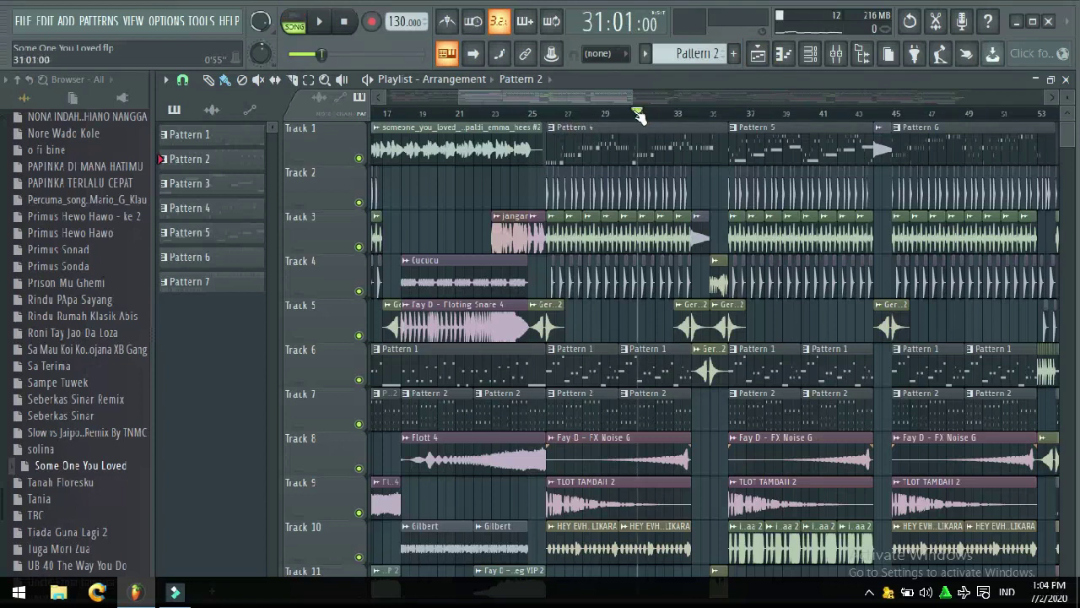
key(space)
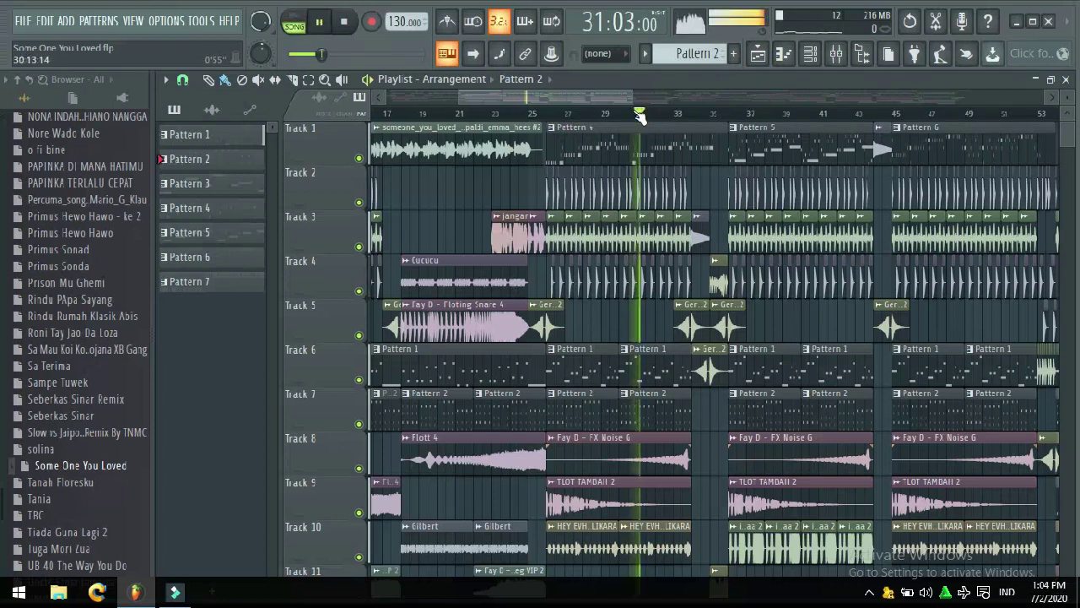
click(697, 114)
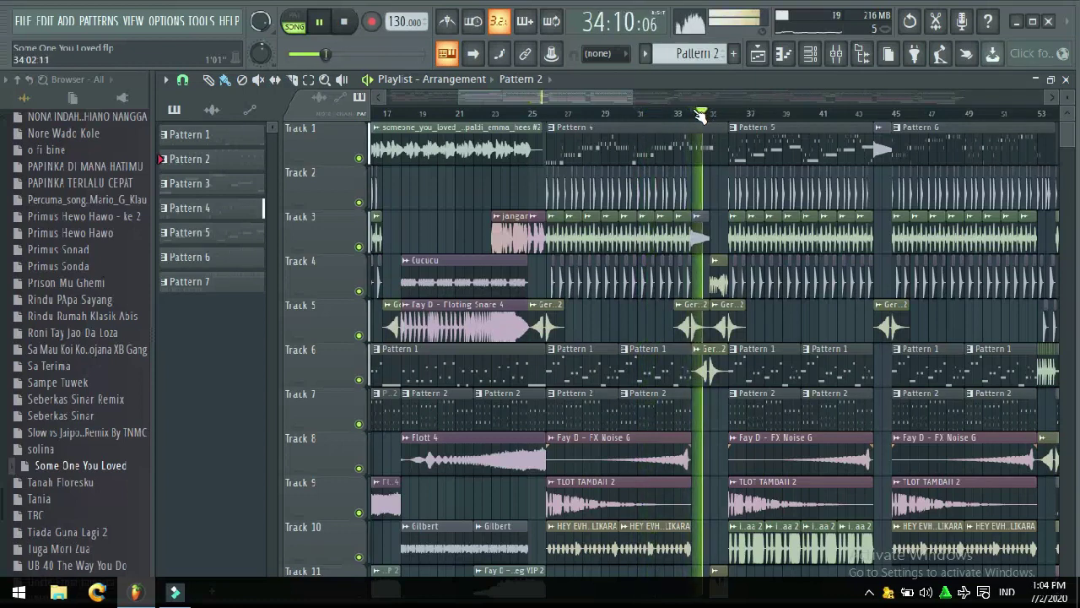
drag(609, 101, 631, 104)
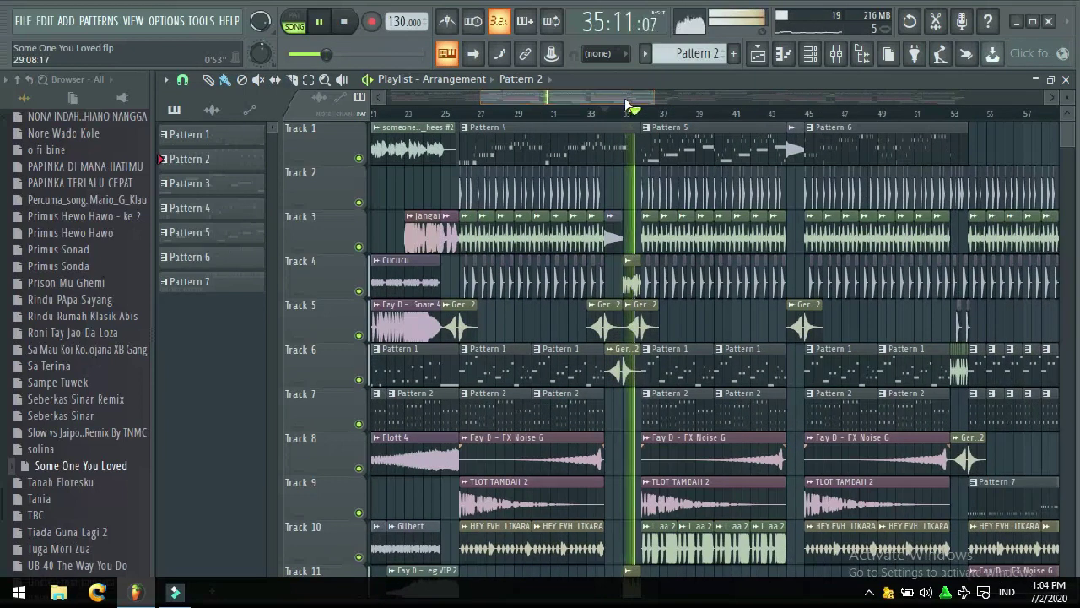
key(space)
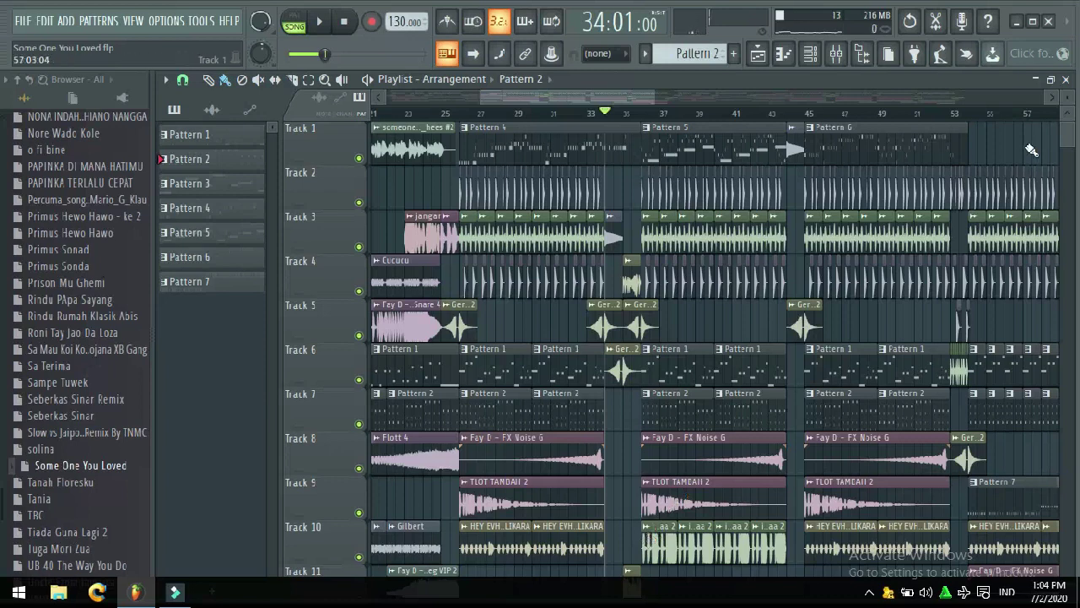
Step: Preview the short audio clip at bar 35 on Track 11 and the Fay D - Bootleg VIP 2 clip on Track 12
mouse_move(1070, 135)
mouse_down()
mouse_move(1069, 156)
mouse_move(1070, 142)
mouse_up()
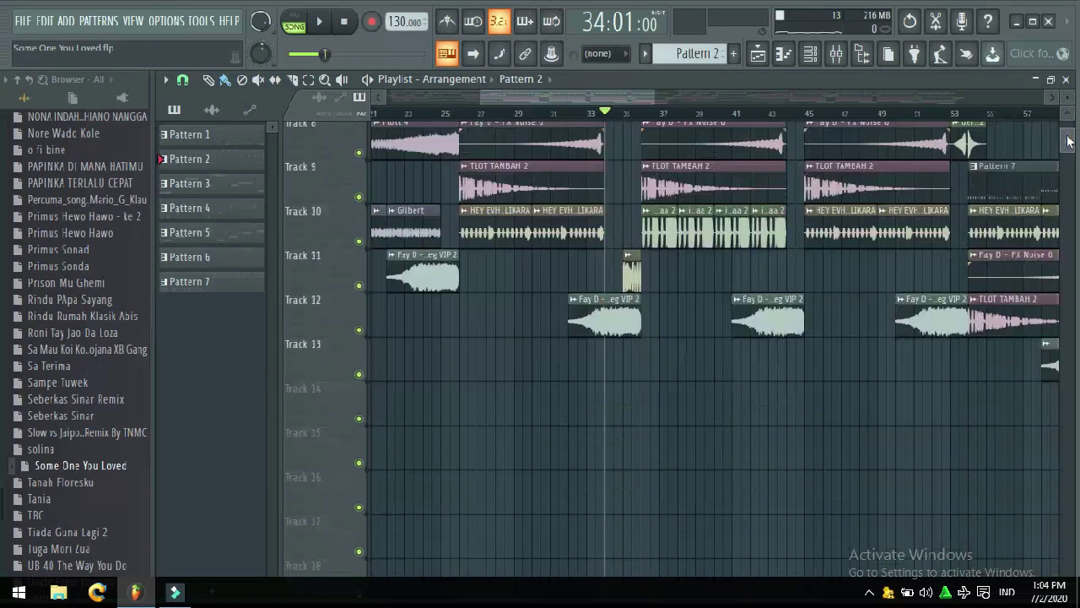
click(628, 255)
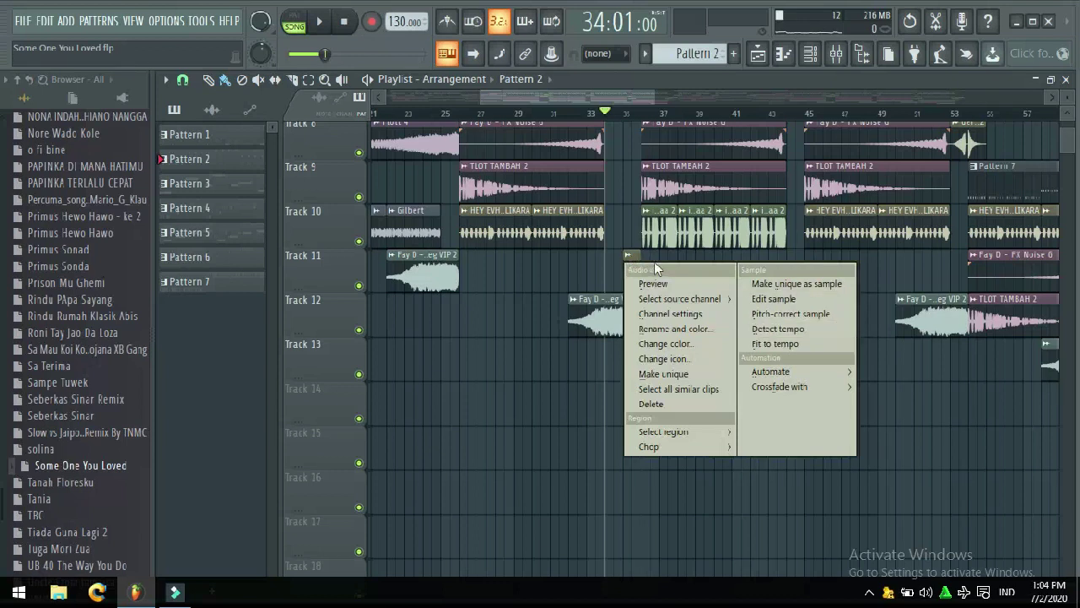
click(659, 285)
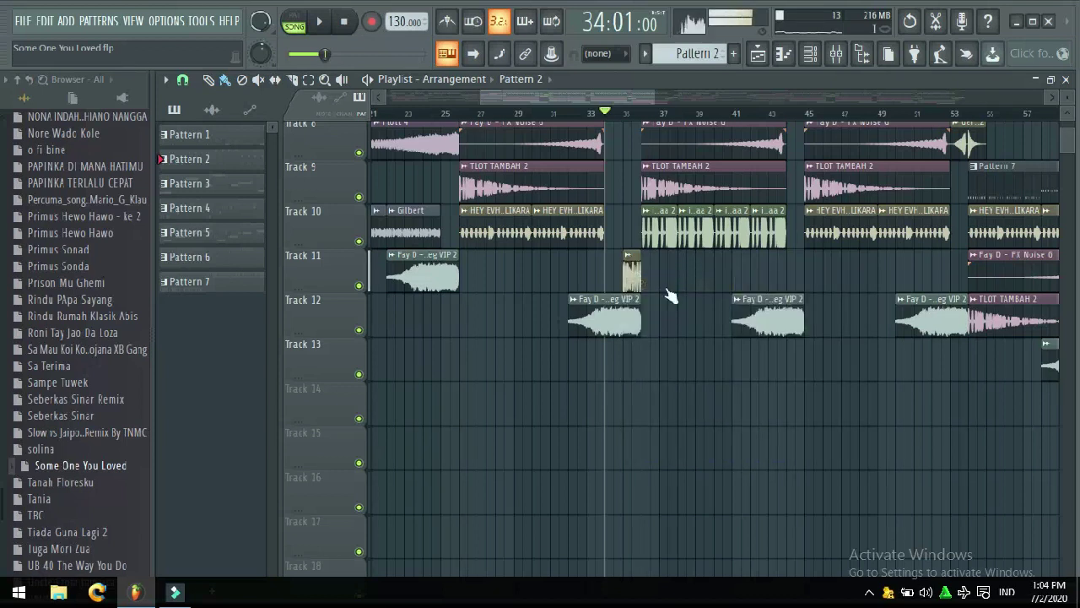
drag(1070, 138, 1071, 144)
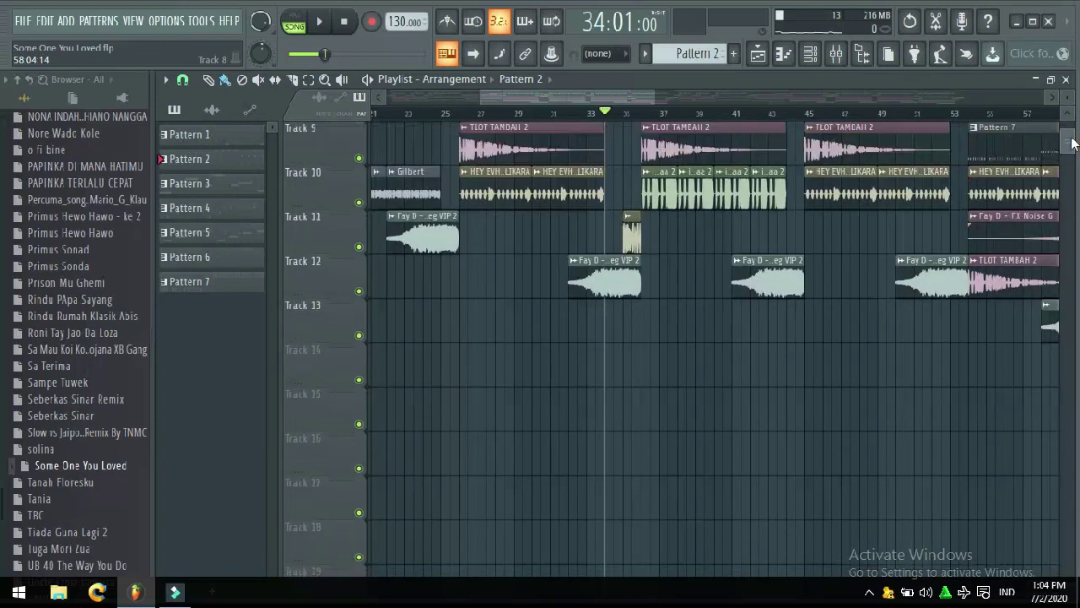
right_click(576, 259)
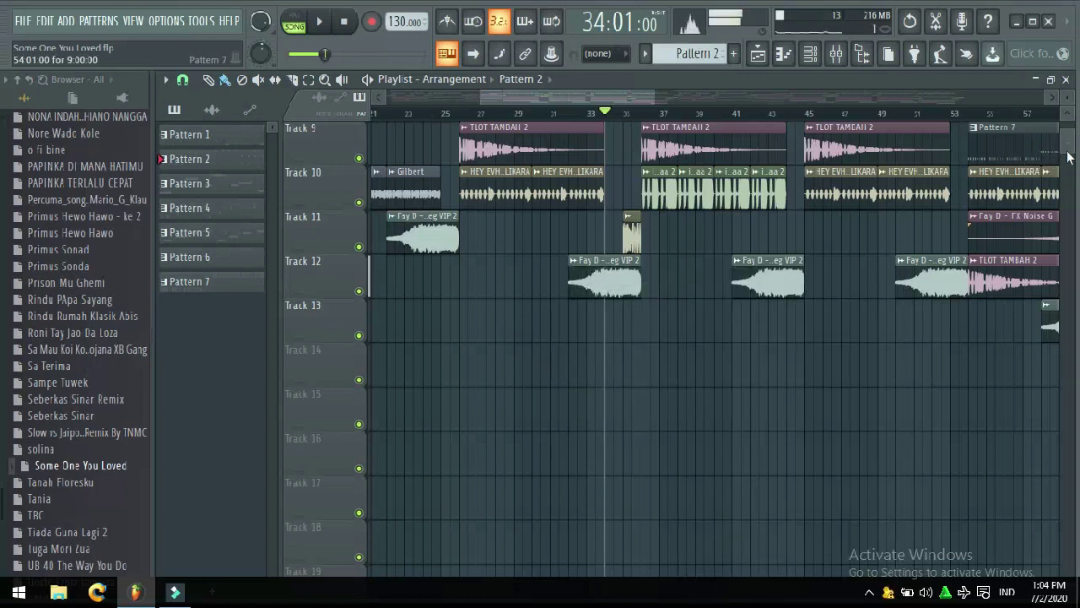
Step: Preview the Drum Rool TTB 2017 clip at bar 35 on Track 4 and open its settings window, moving it higher
drag(1068, 157, 1067, 145)
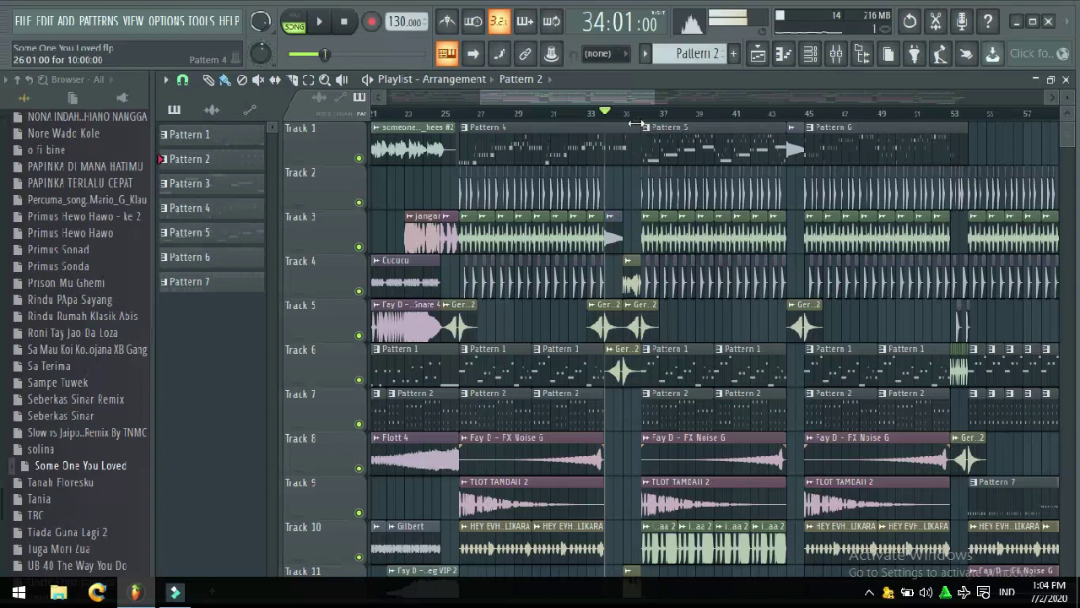
right_click(629, 266)
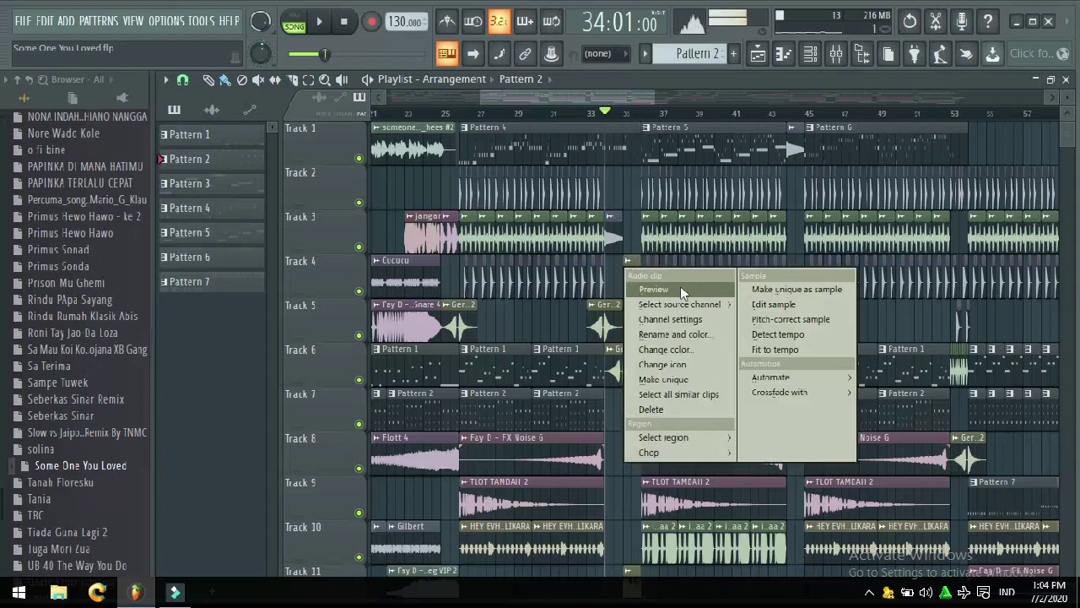
click(680, 290)
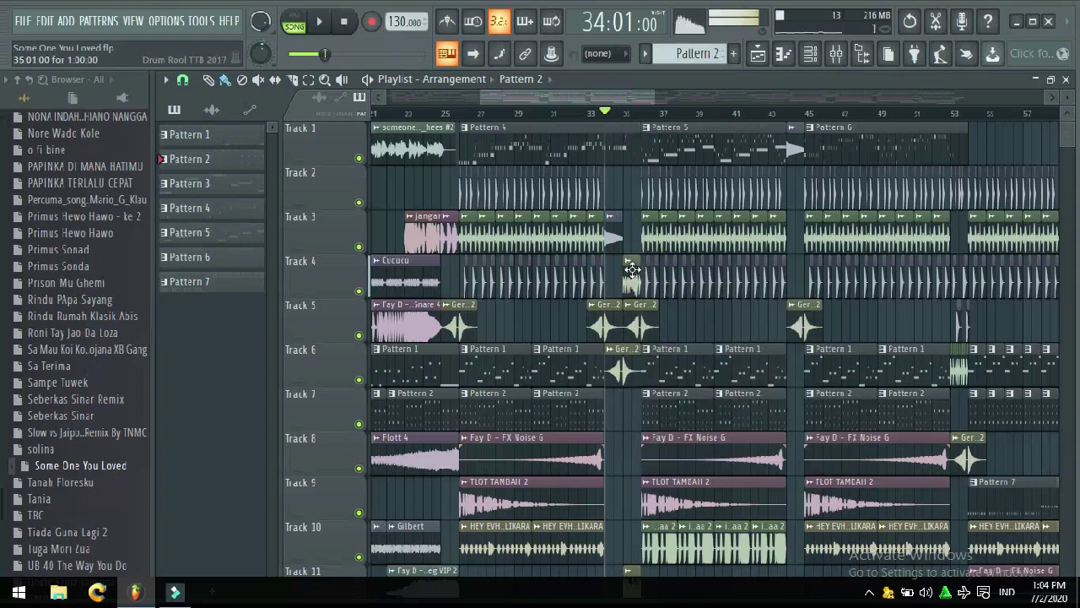
double_click(631, 269)
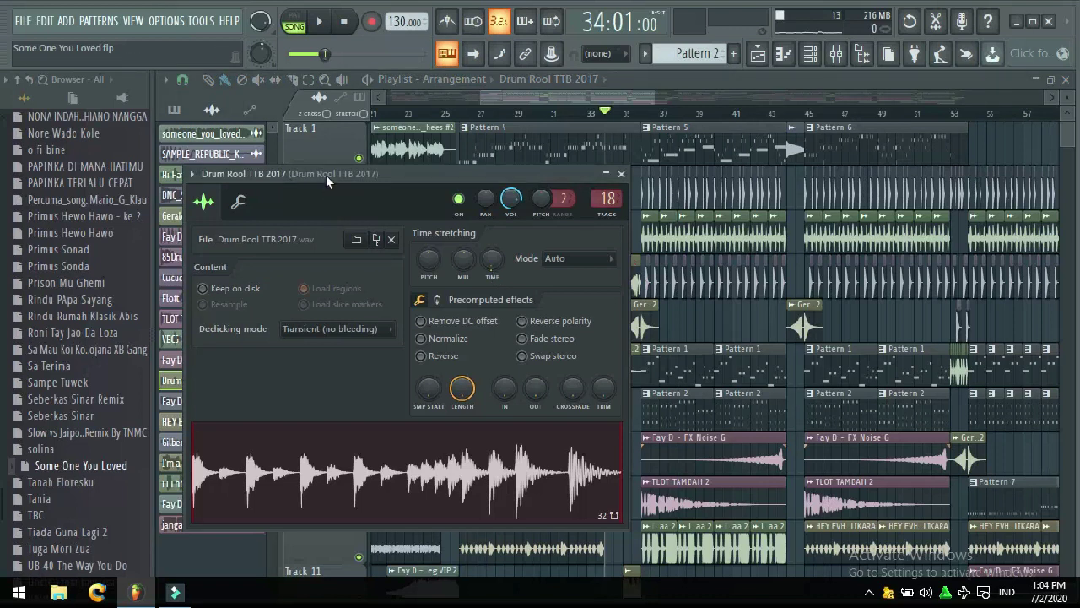
drag(326, 174, 398, 54)
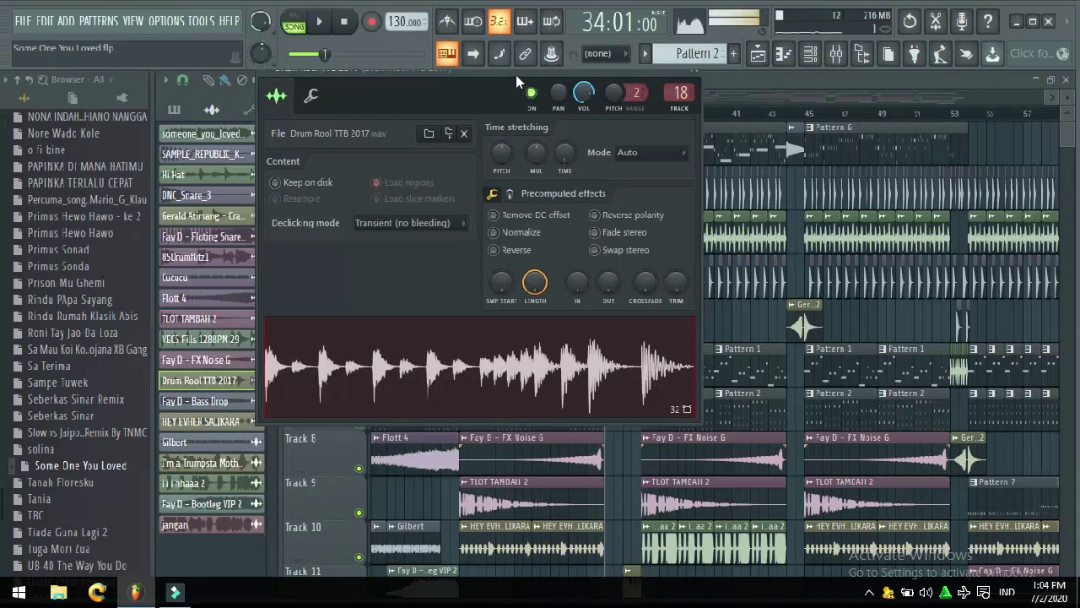
Step: Close the Drum Rool TTB 2017 settings, play the arrangement from bars 36, 33 and 35, and stop playback
drag(515, 74, 503, 110)
click(682, 103)
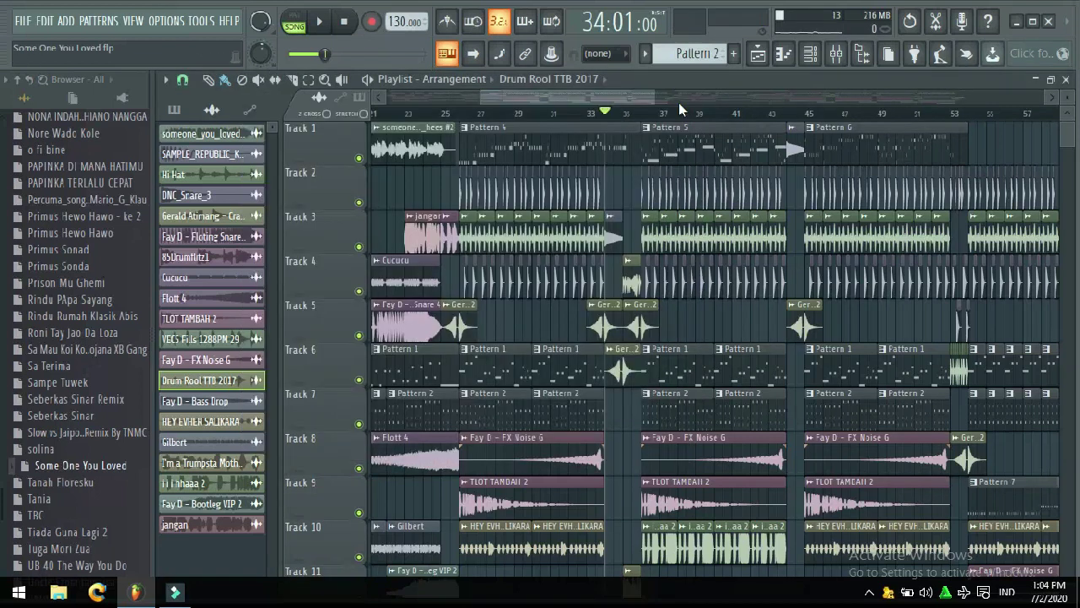
click(646, 115)
key(space)
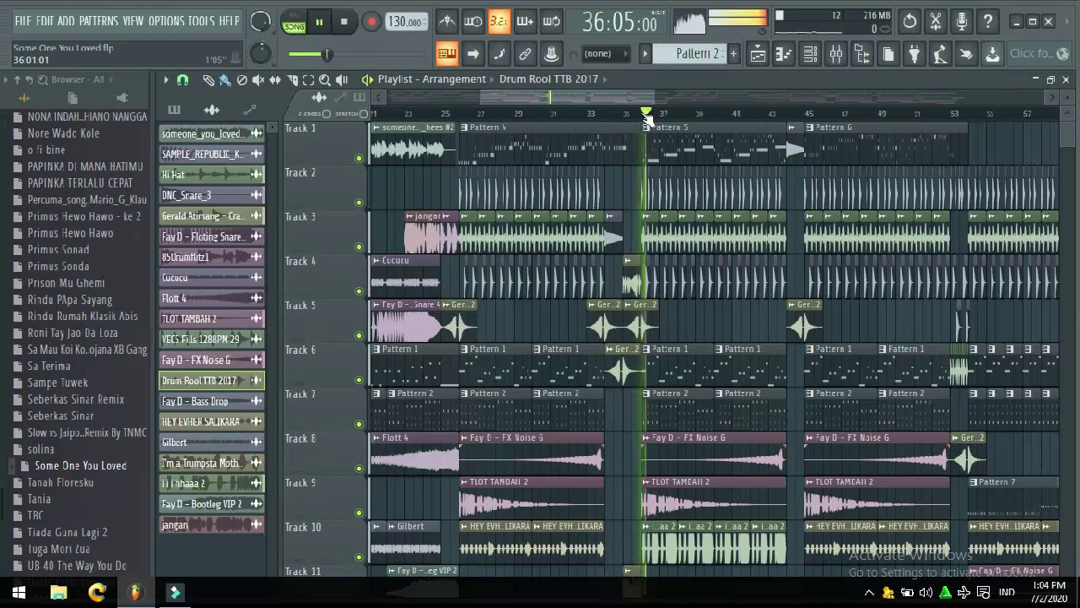
click(592, 113)
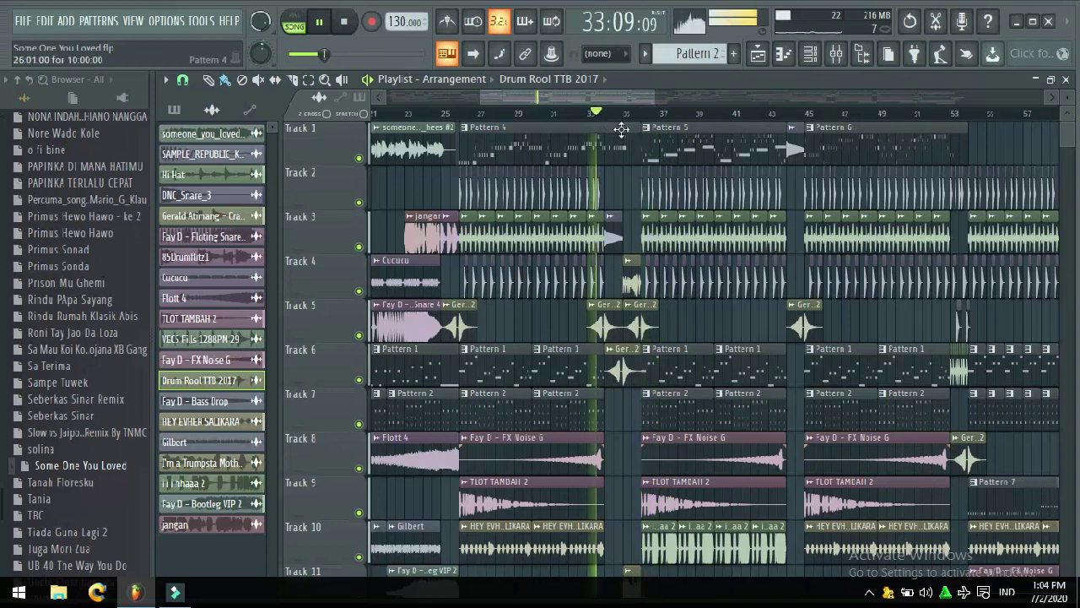
drag(623, 100, 627, 99)
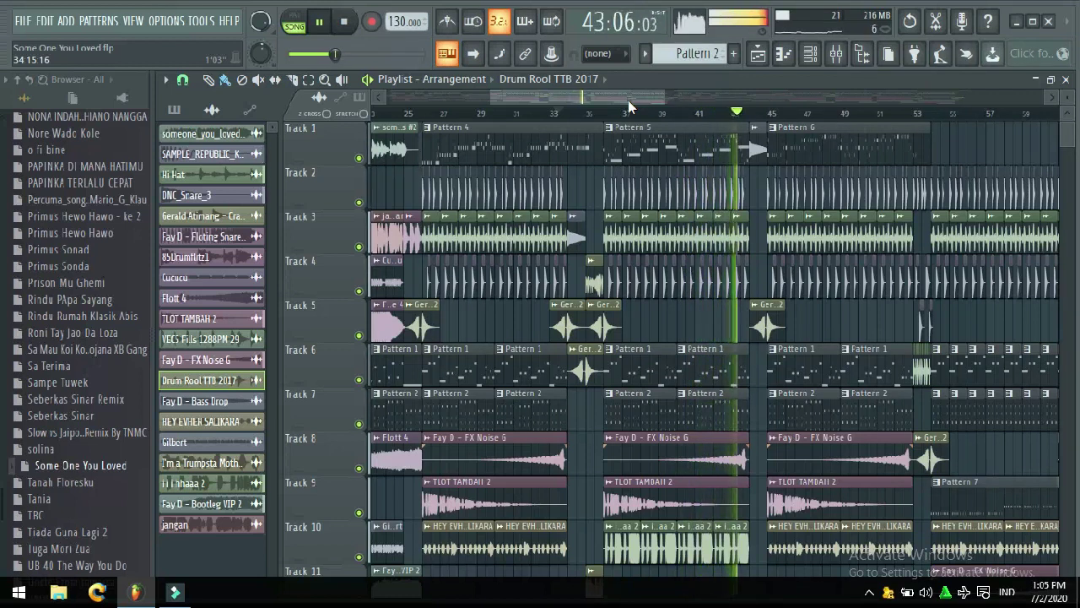
key(space)
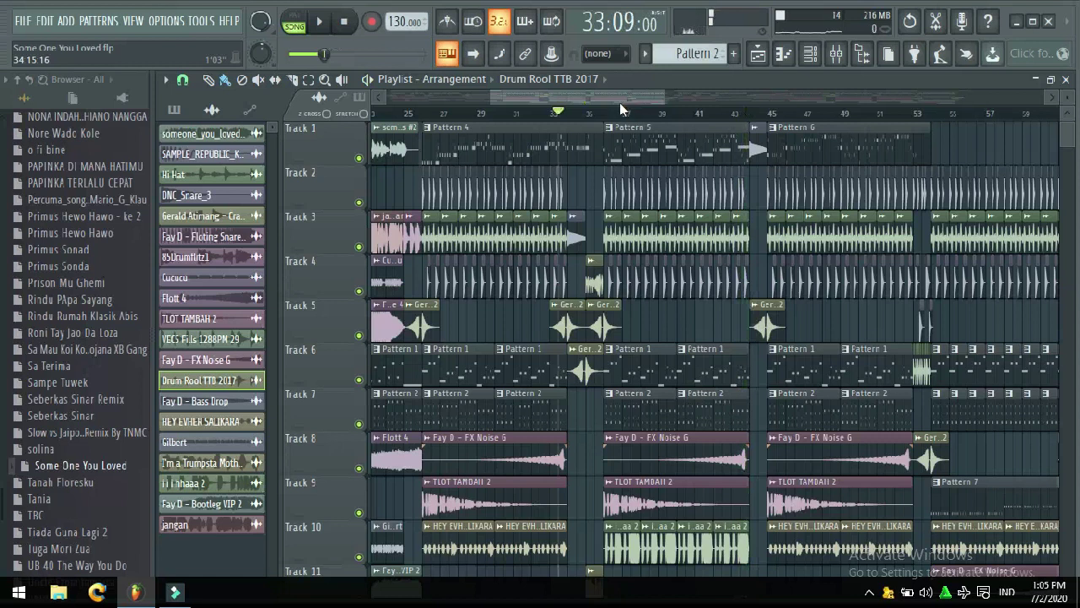
key(space)
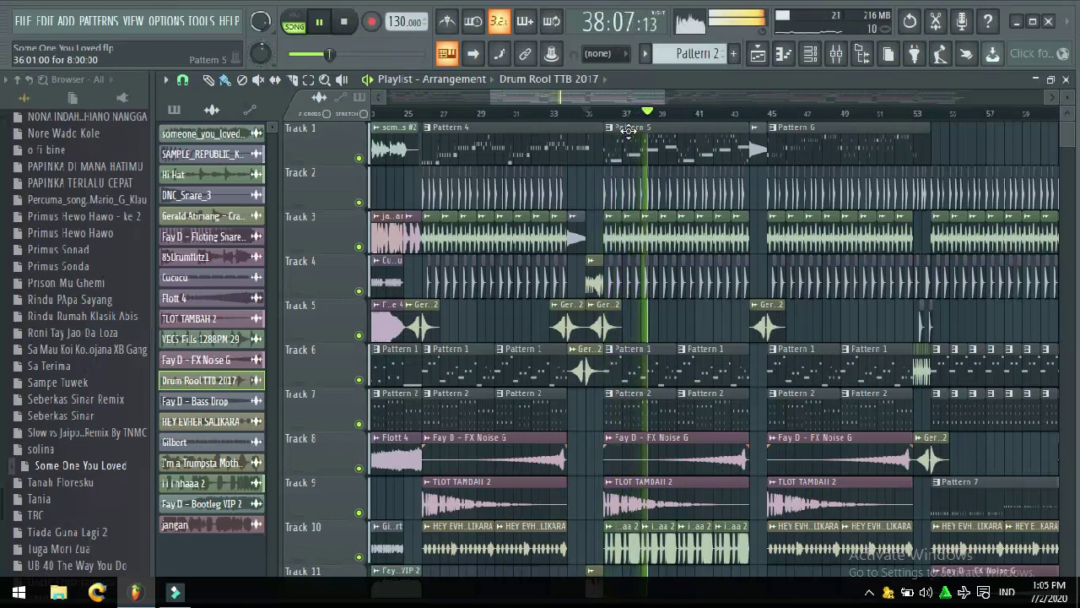
key(space)
Step: Open the Pattern 5 clip's notes in the piano roll, play the Kawani meri Short melody, and stop playback
double_click(629, 130)
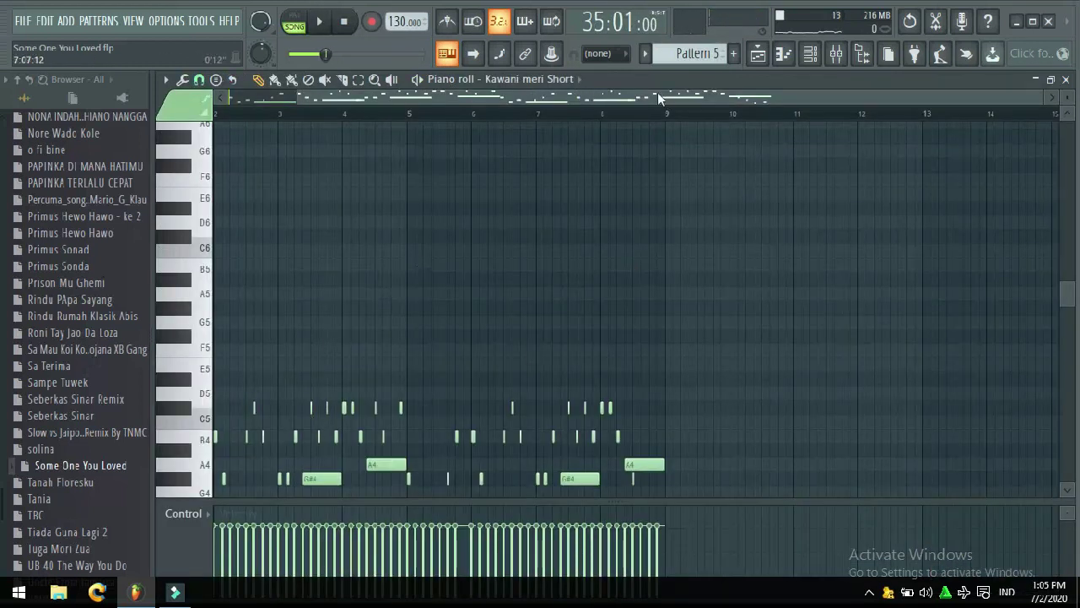
drag(657, 92, 364, 110)
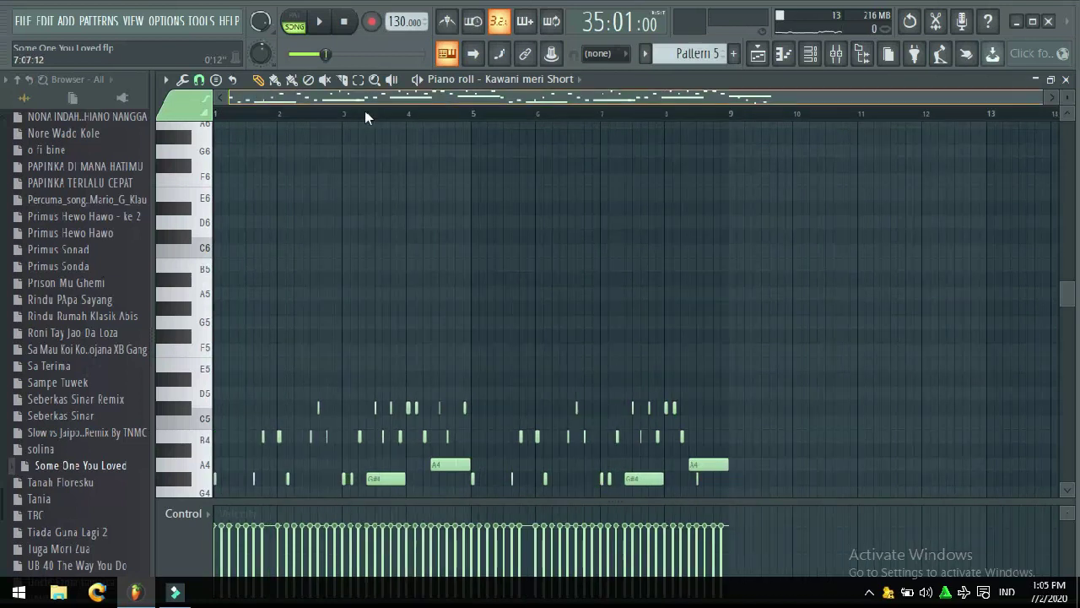
click(417, 80)
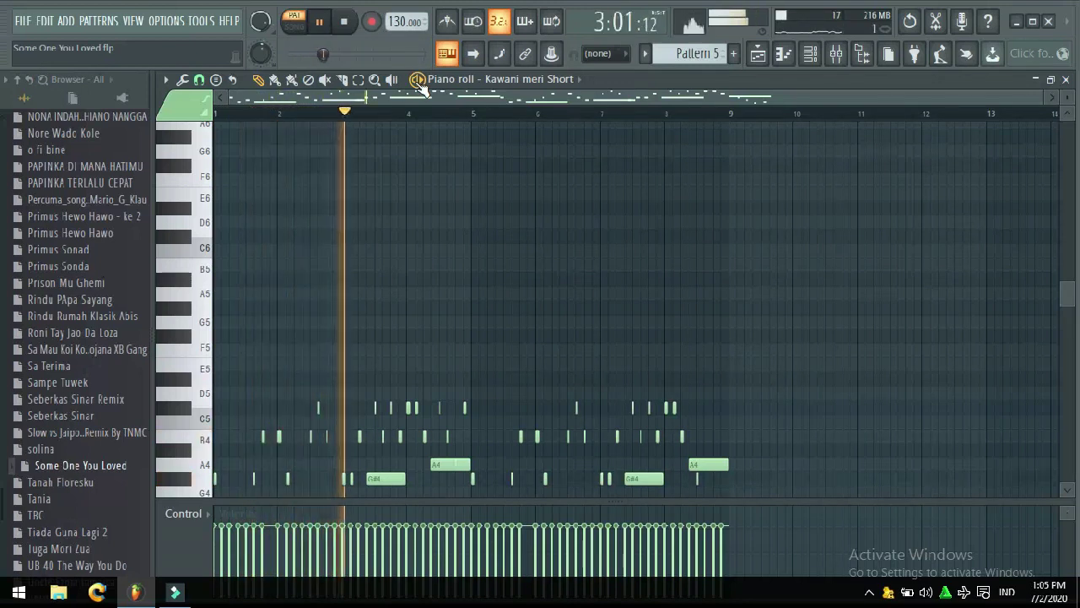
drag(1068, 291, 1068, 330)
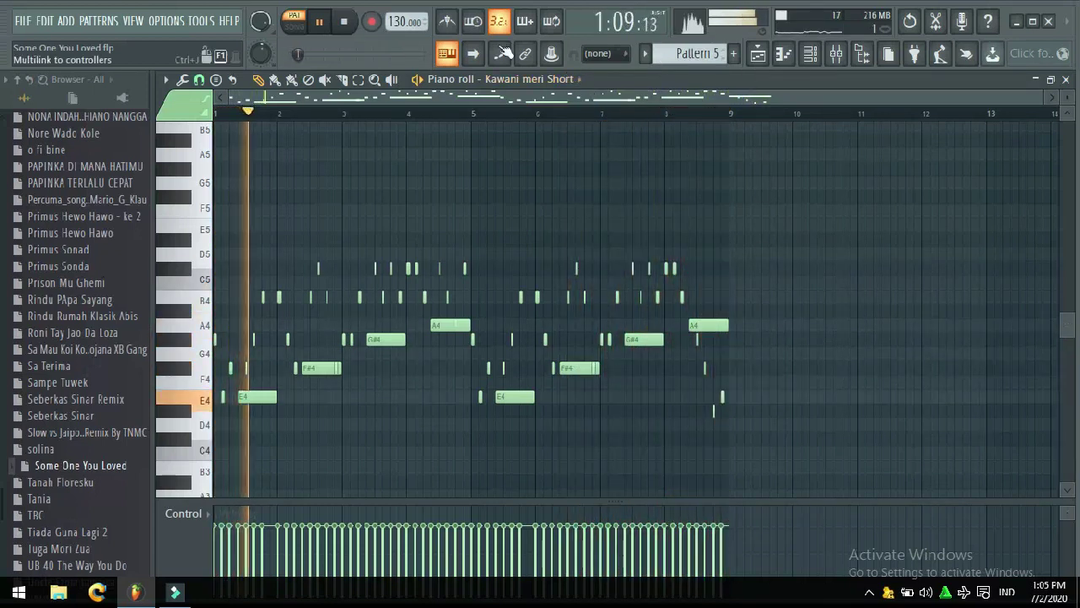
key(space)
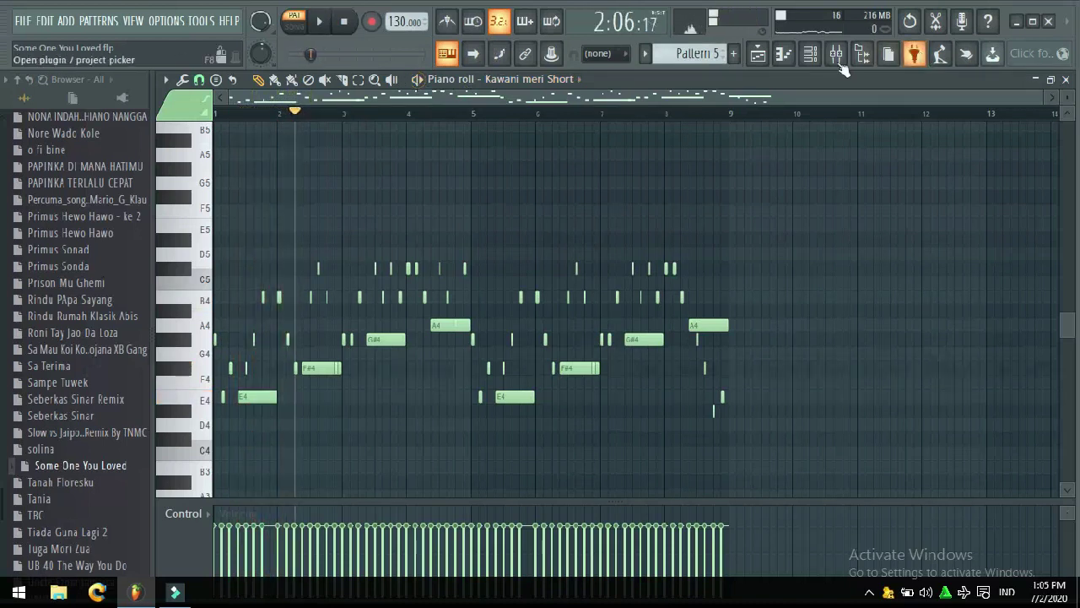
Step: Return to the playlist, examine the Kawani meri Short instrument from the channel rack, and close both windows
click(756, 54)
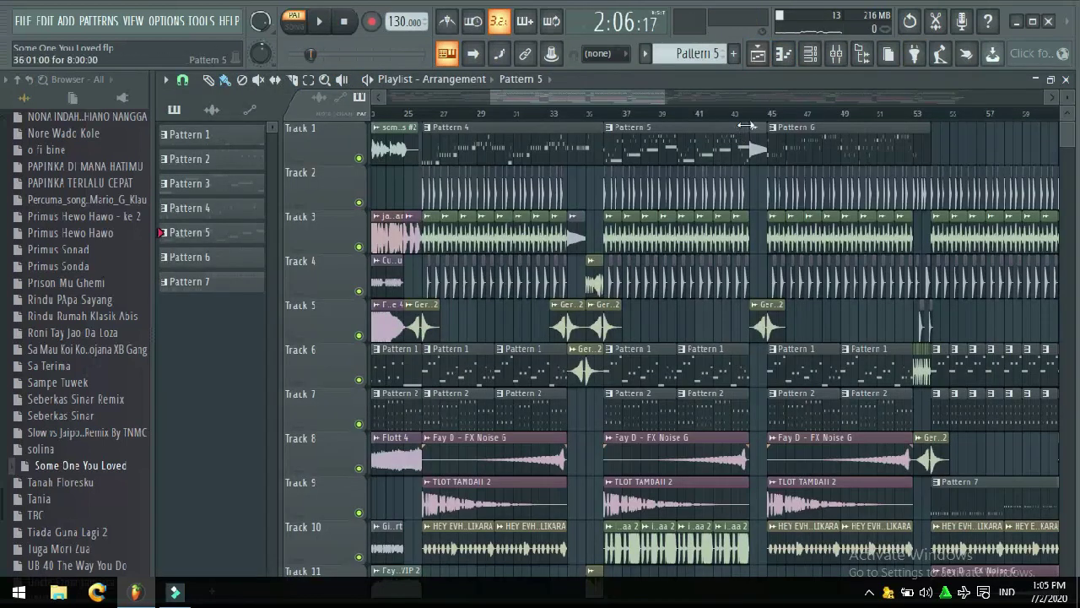
click(815, 63)
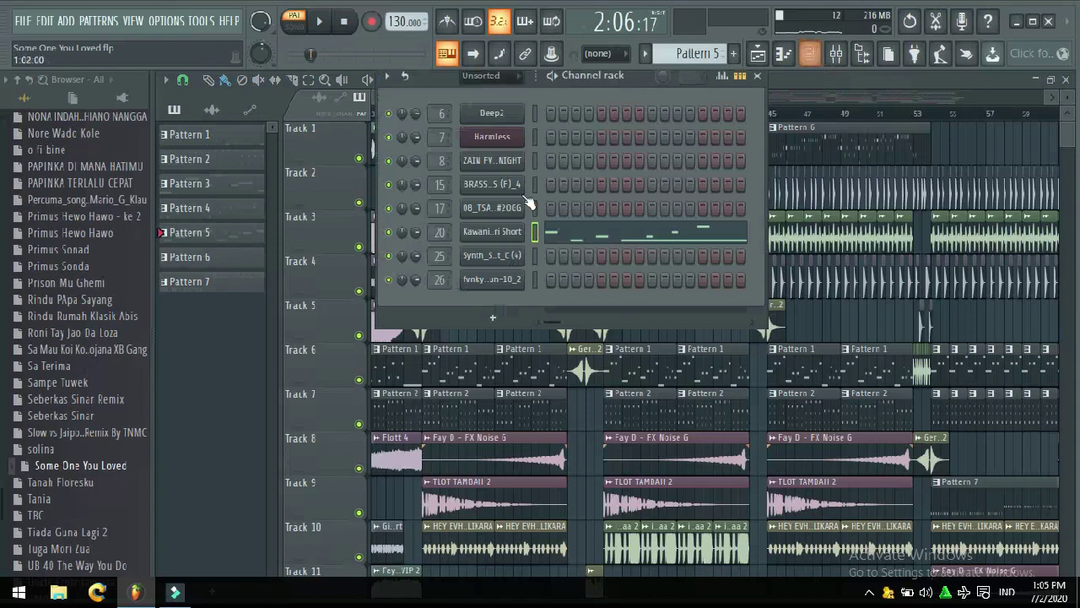
click(509, 233)
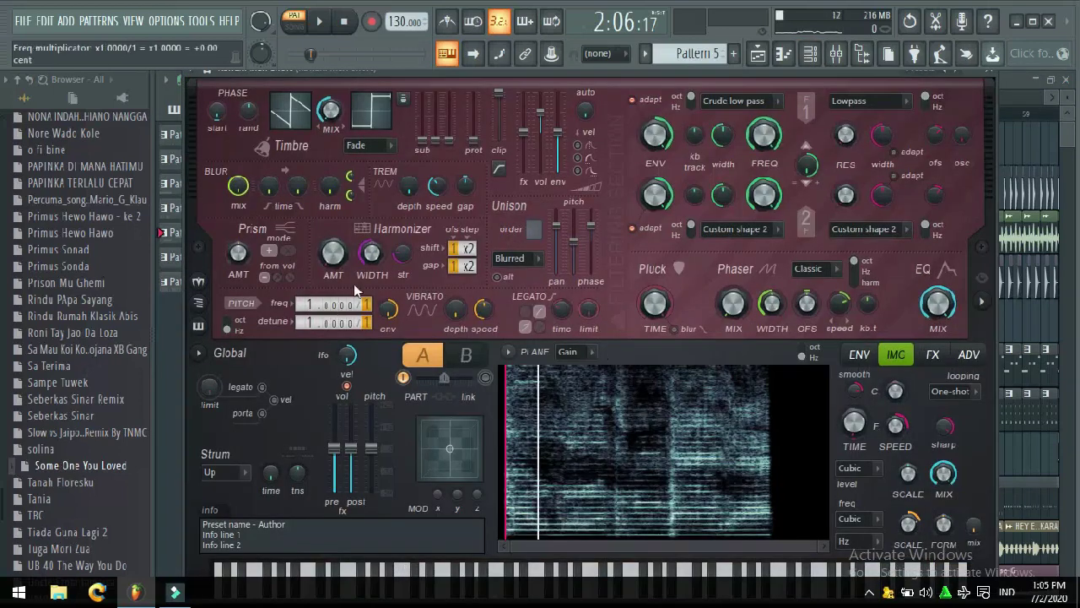
drag(376, 79, 269, 126)
drag(182, 113, 229, 119)
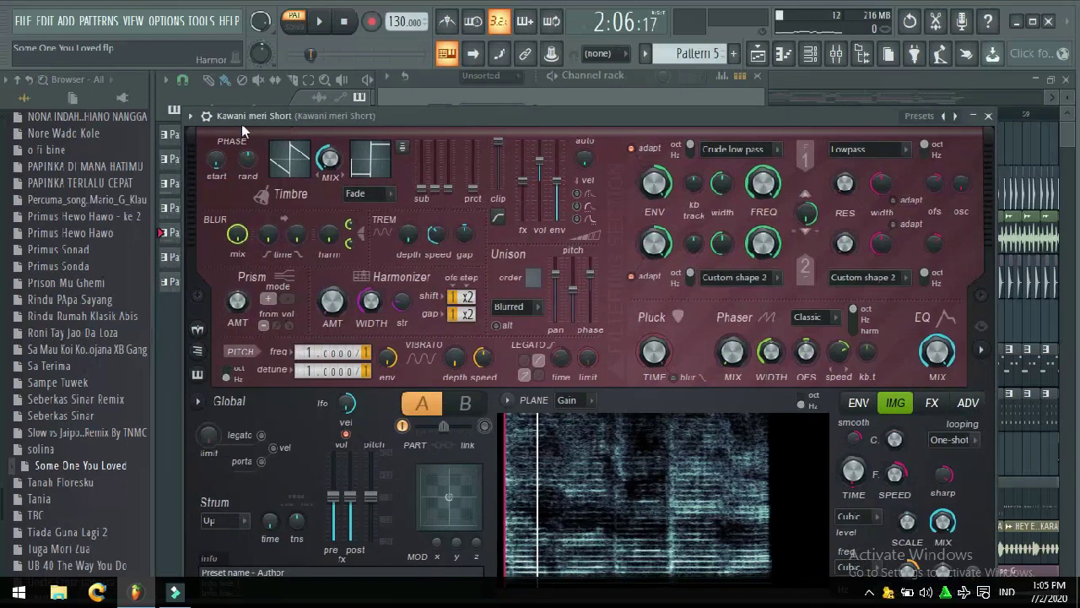
click(988, 116)
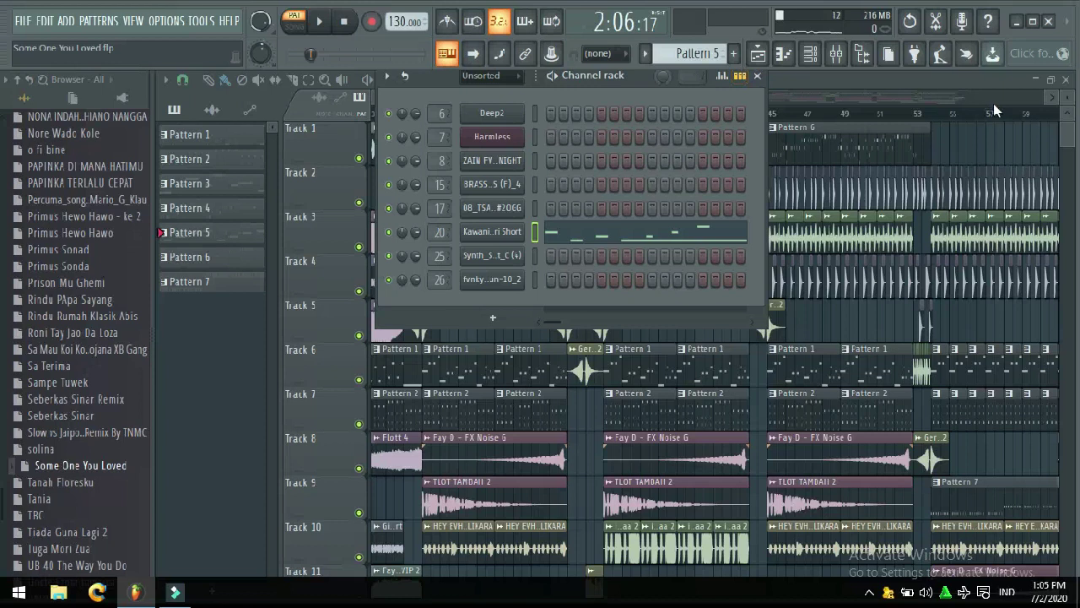
key(F6)
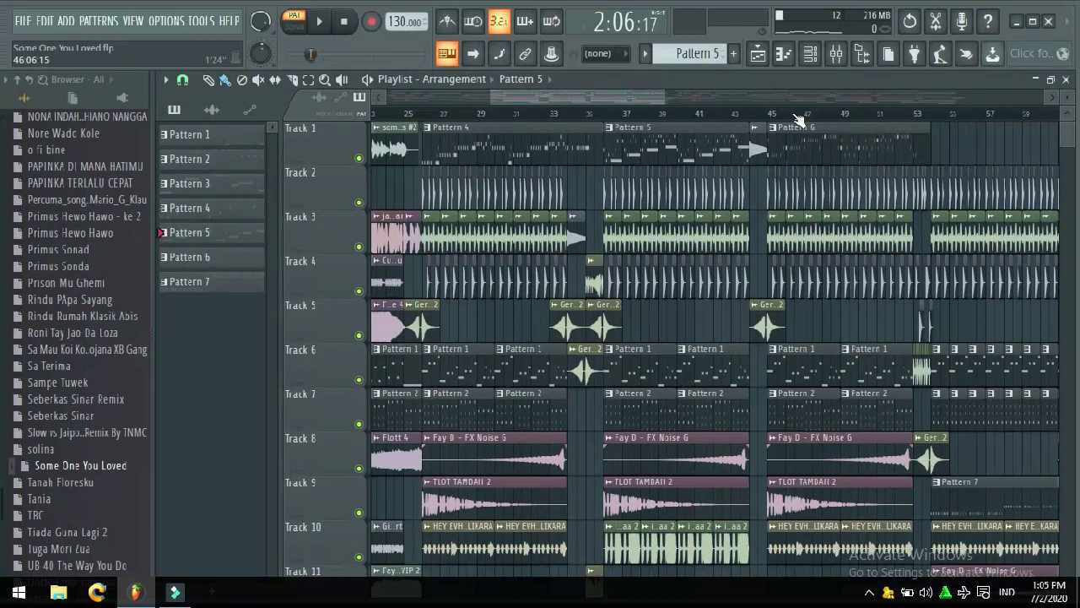
Step: Play the arrangement from bar 44 and again from bar 36 into the Pattern 6 section, and stop playback
key(space)
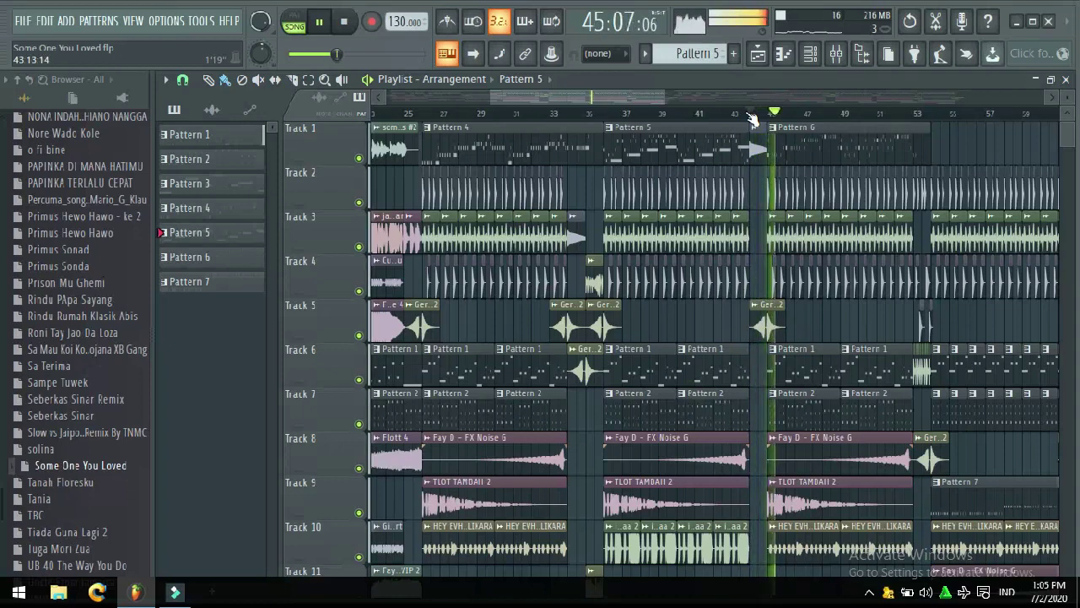
drag(638, 94, 647, 92)
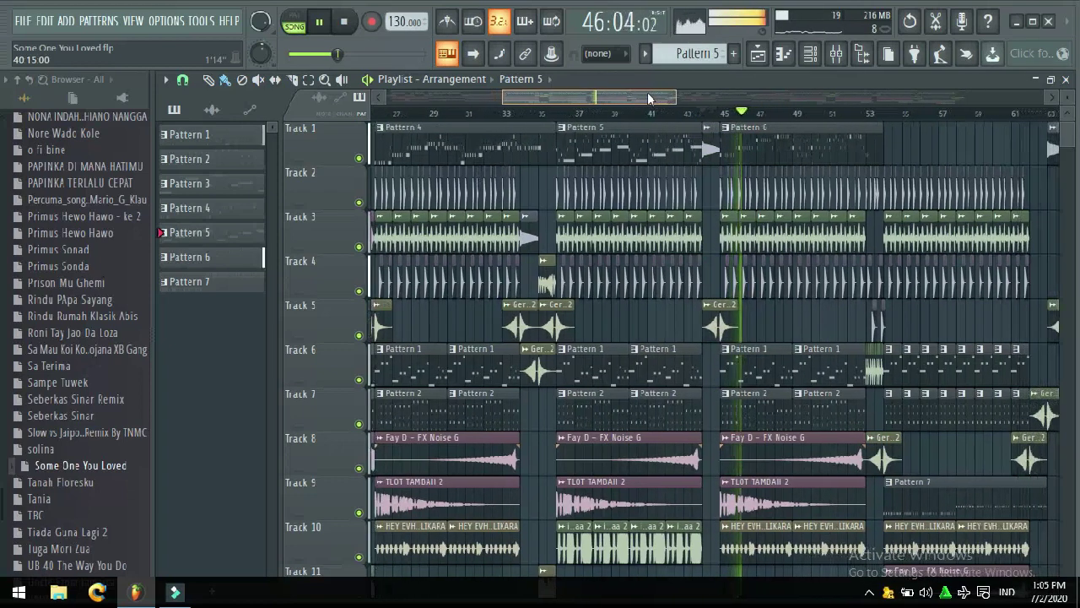
click(560, 114)
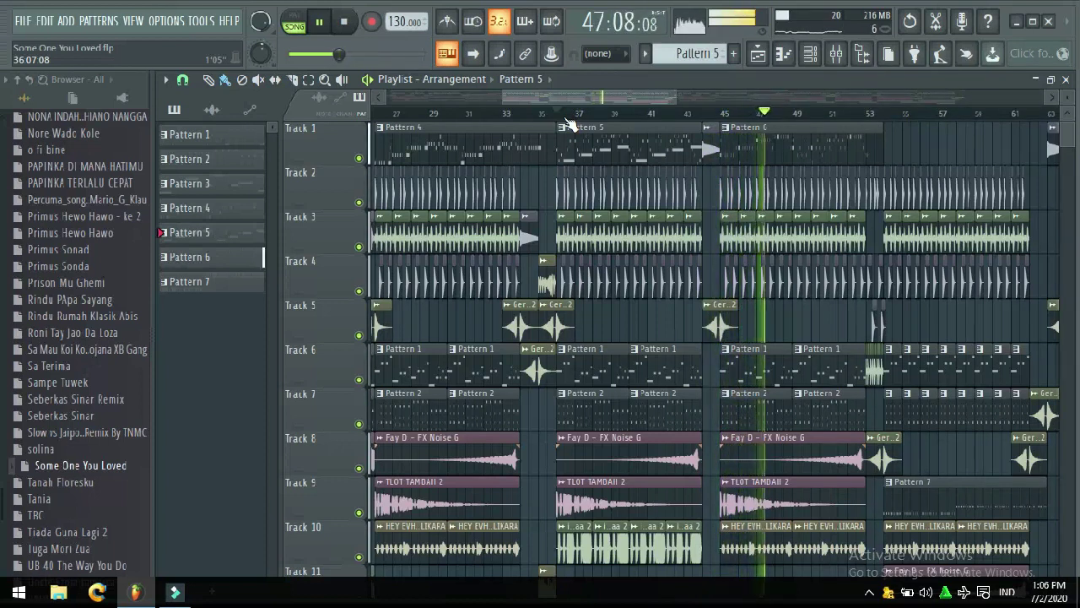
key(space)
Step: Open the Pattern 6 clip's notes in the piano roll, play the Synth_Shot_C (4) melody, and stop playback
double_click(770, 128)
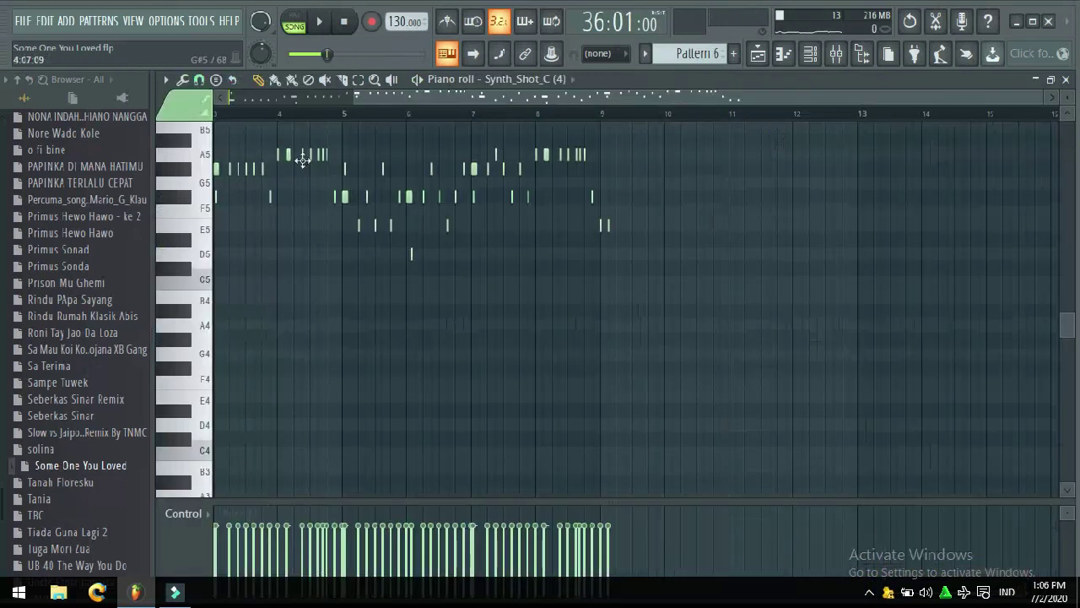
drag(457, 93, 255, 80)
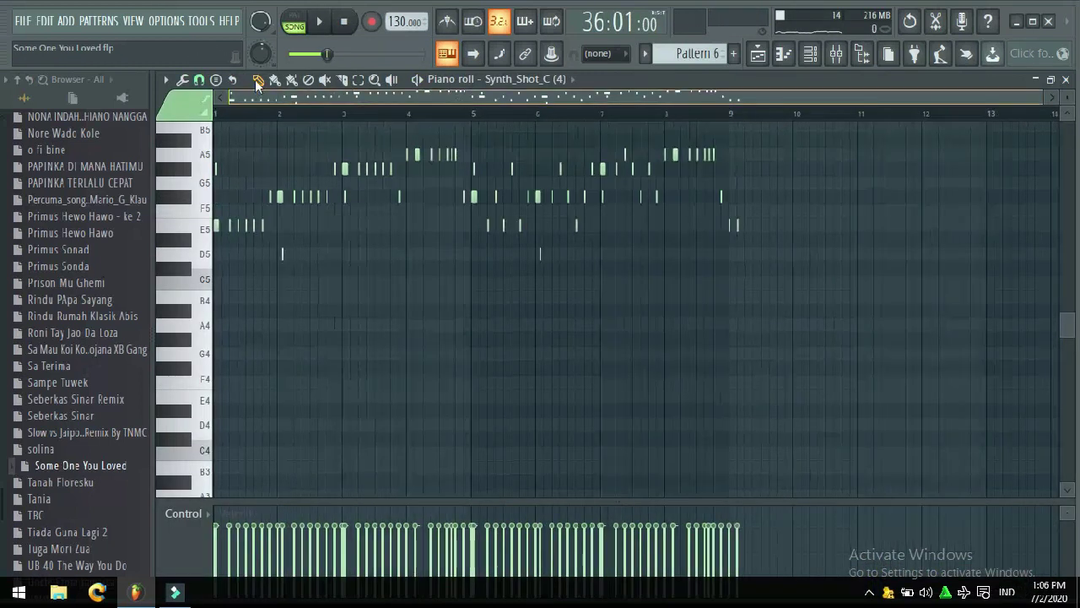
click(417, 79)
drag(1069, 336, 1069, 320)
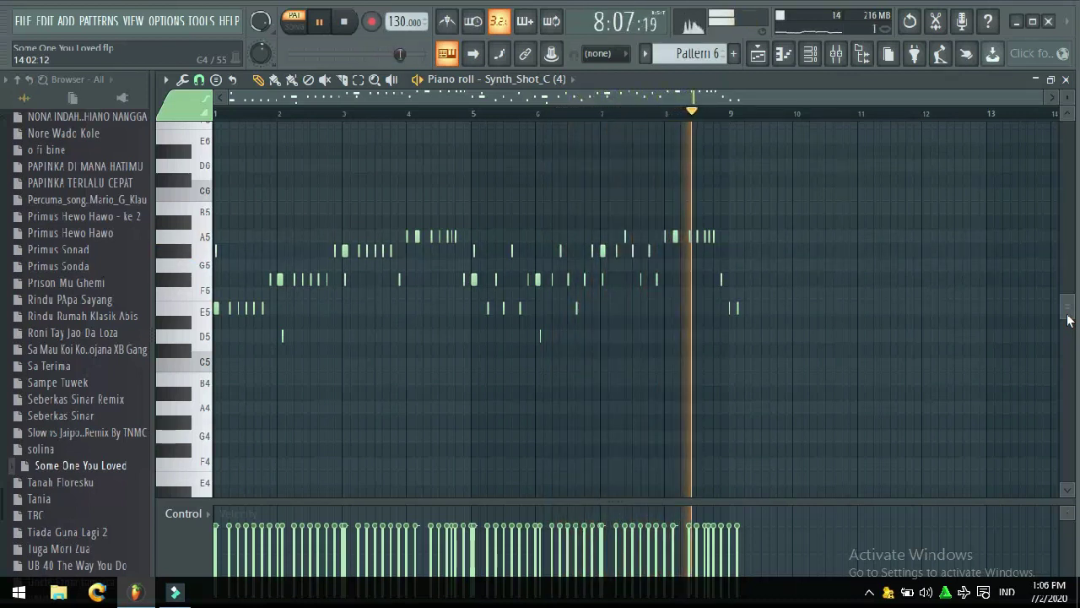
key(space)
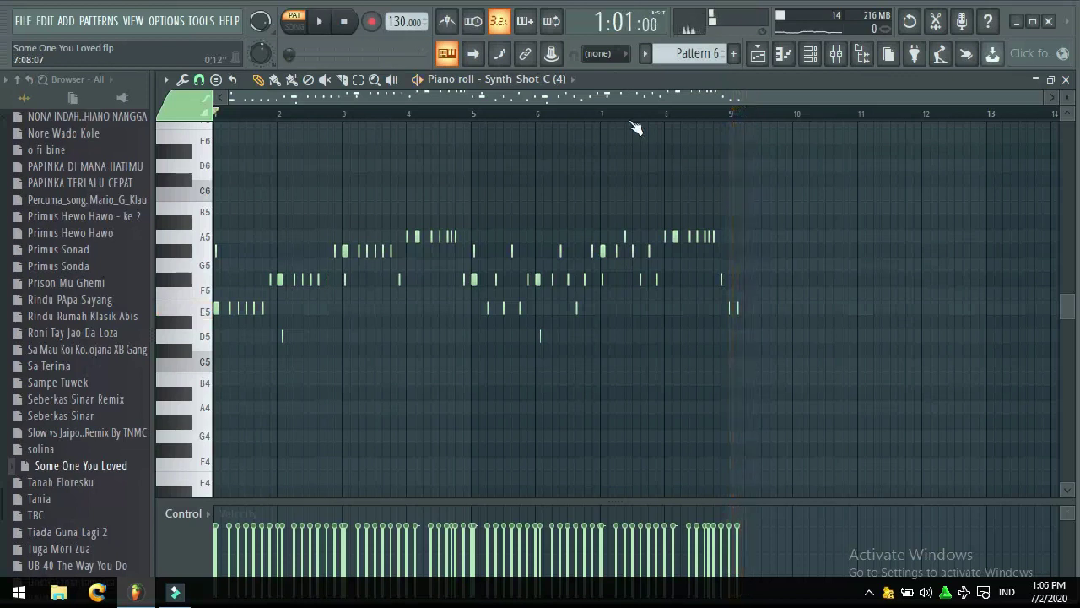
Step: Examine the Synth_Shot_C (4) instrument from the channel rack, close it, and return to the playlist
click(809, 54)
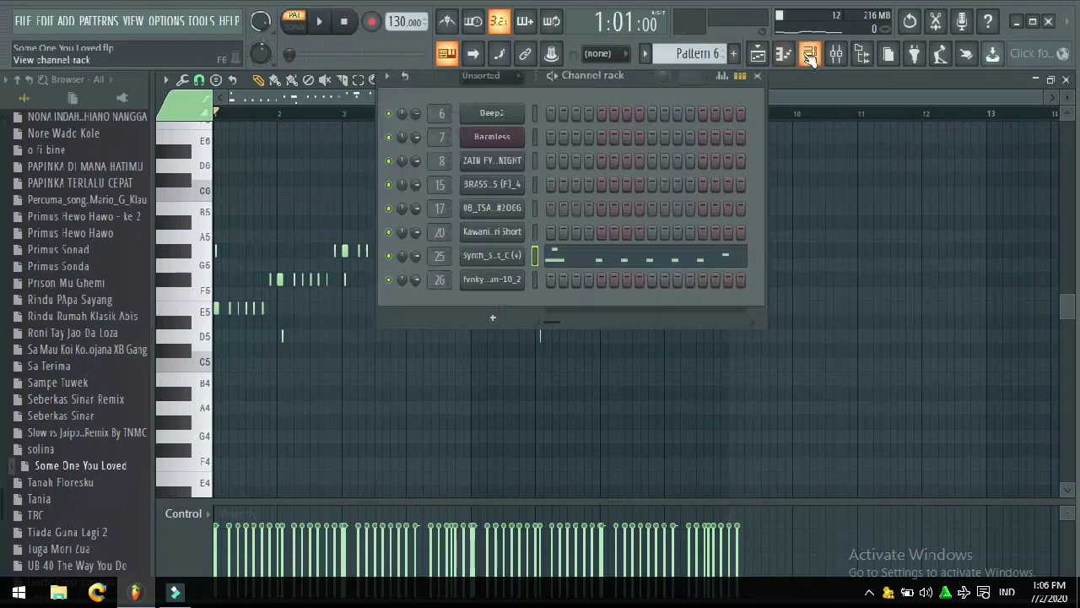
click(489, 255)
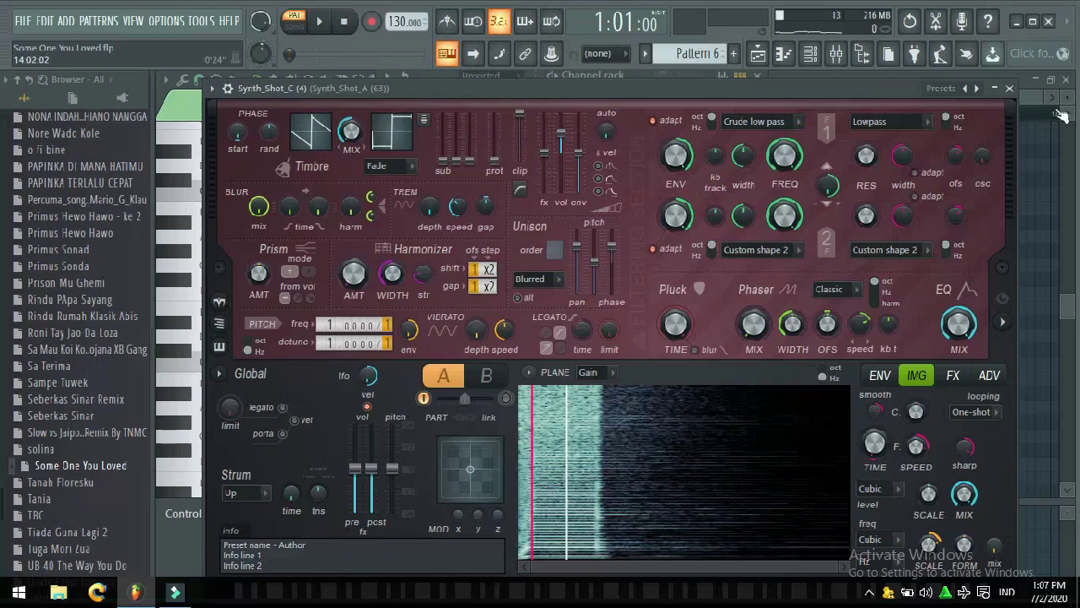
click(1010, 88)
click(760, 58)
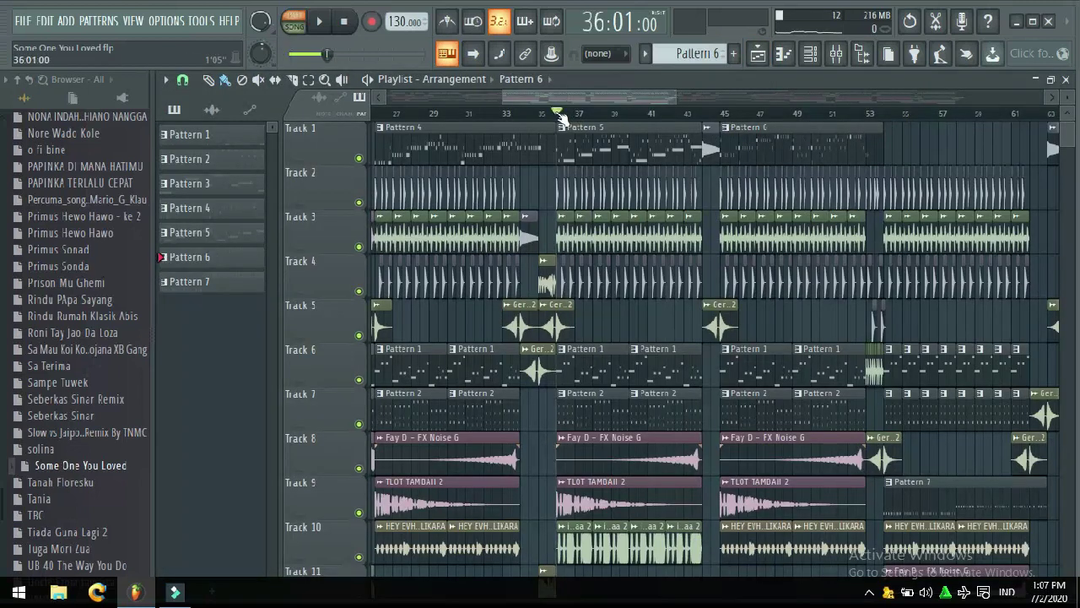
Step: Play the arrangement from bar 36 and from bar 44, following it through Pattern 6 into the Pattern 7 section
key(space)
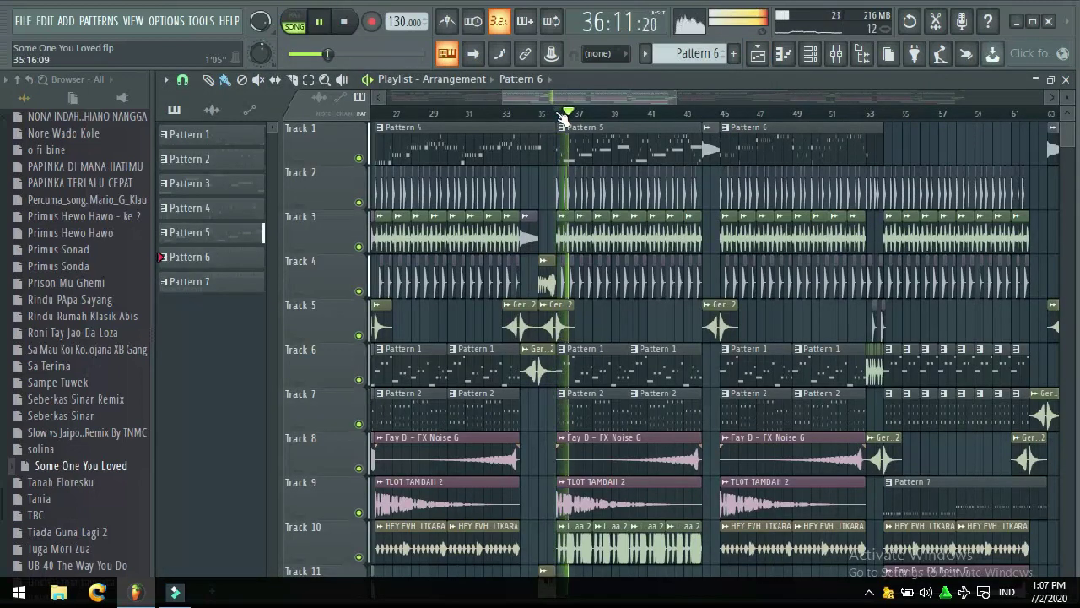
click(707, 113)
drag(647, 96, 664, 99)
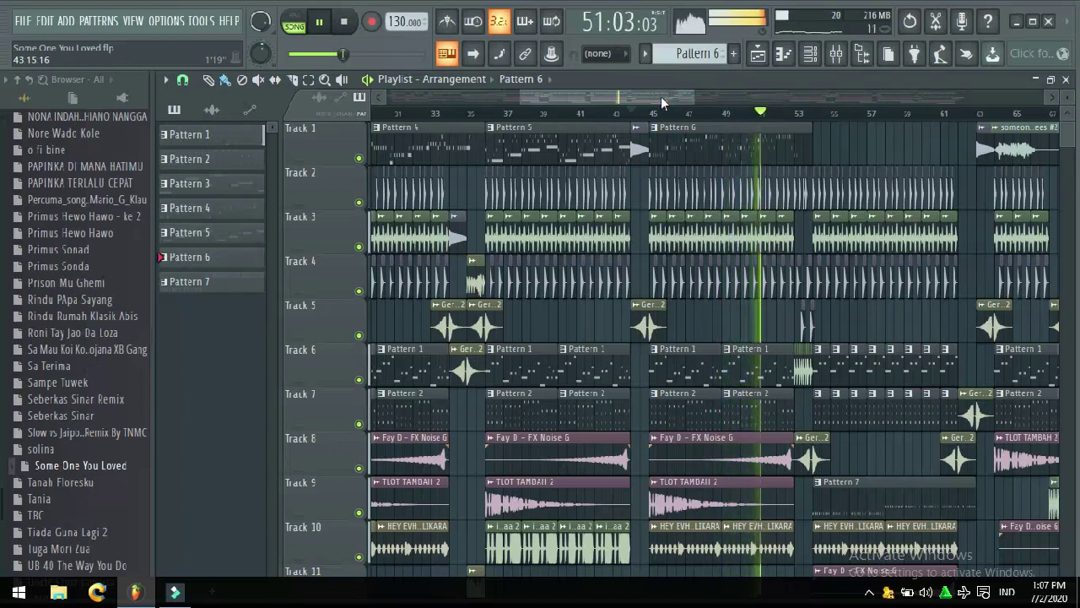
drag(653, 99, 680, 98)
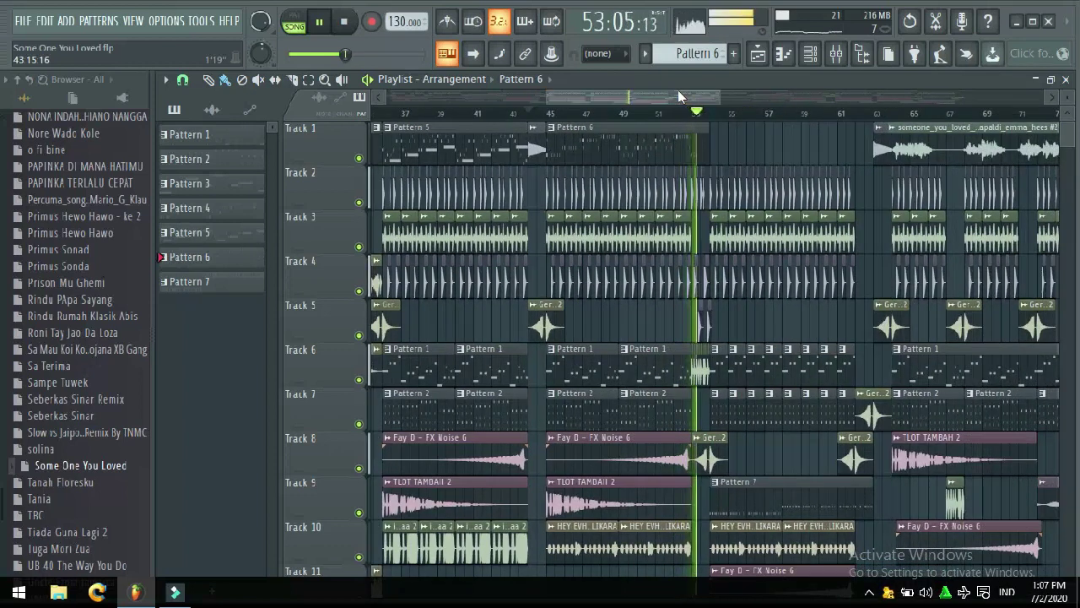
drag(680, 95, 687, 94)
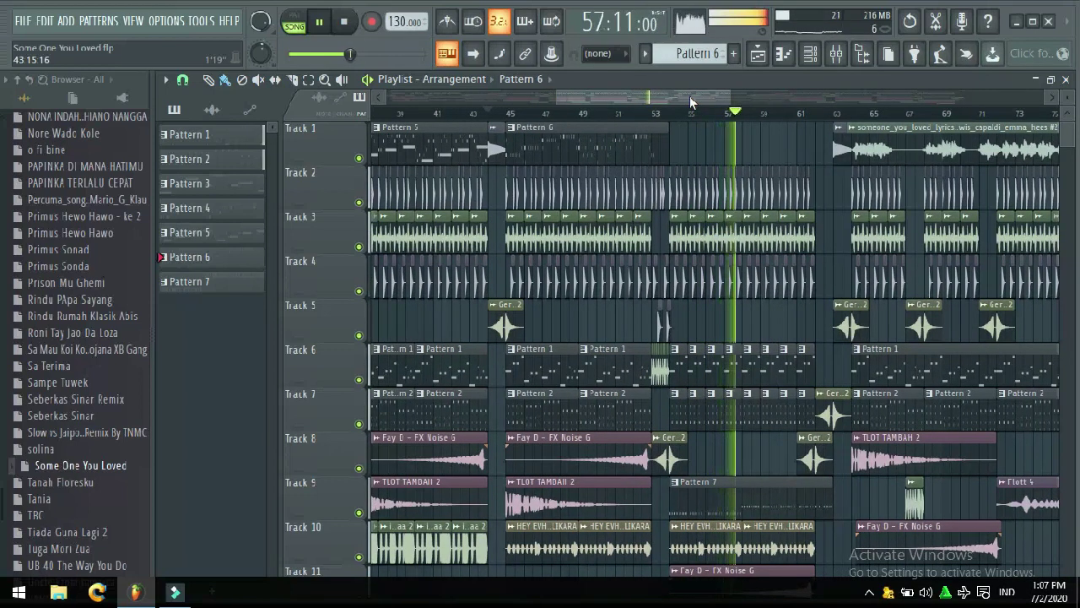
drag(689, 96, 706, 99)
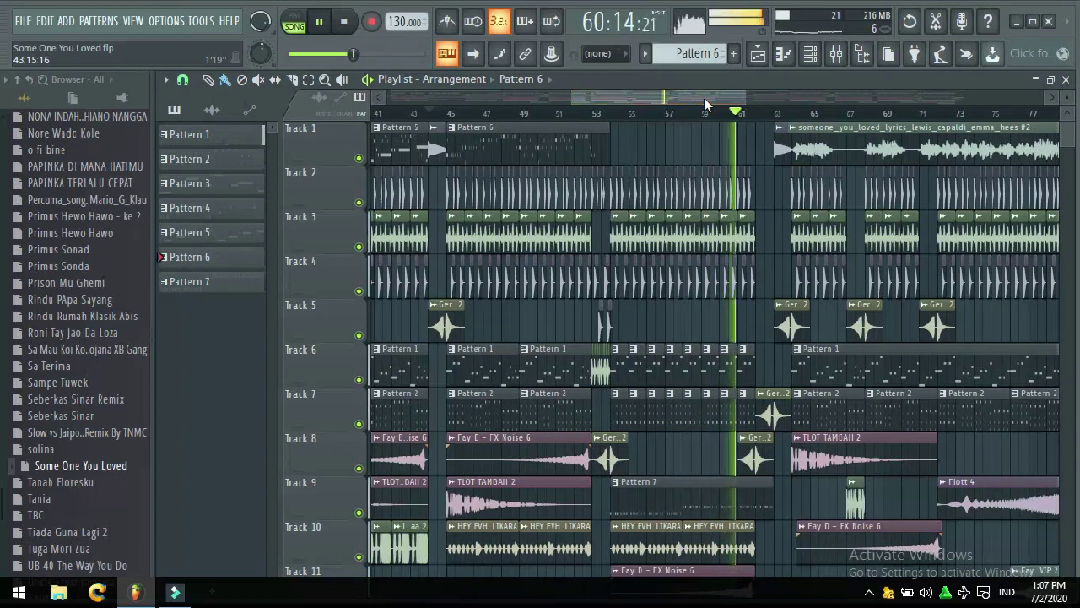
Step: Stop playback, set the playhead to bar 53, and examine the drum fill's clips up close
click(611, 114)
click(604, 118)
key(space)
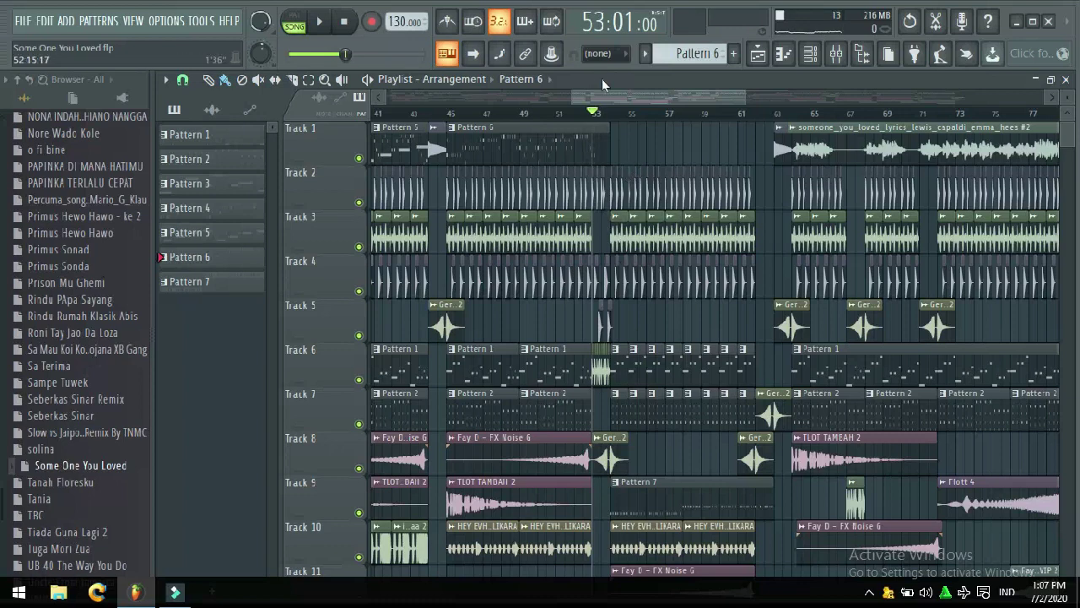
scroll(596, 113, up, 5)
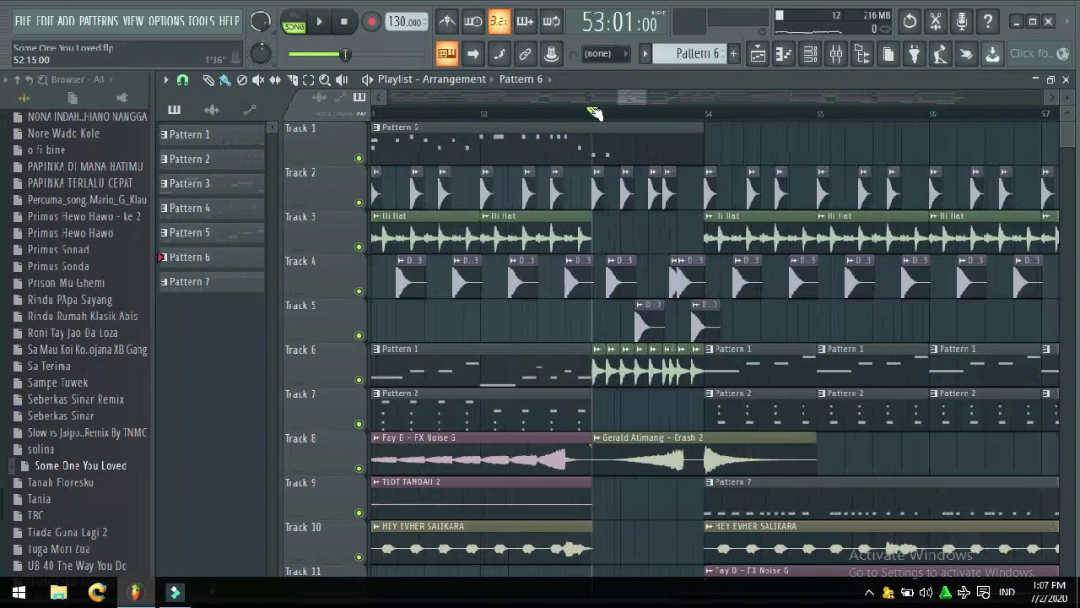
scroll(596, 113, up, 2)
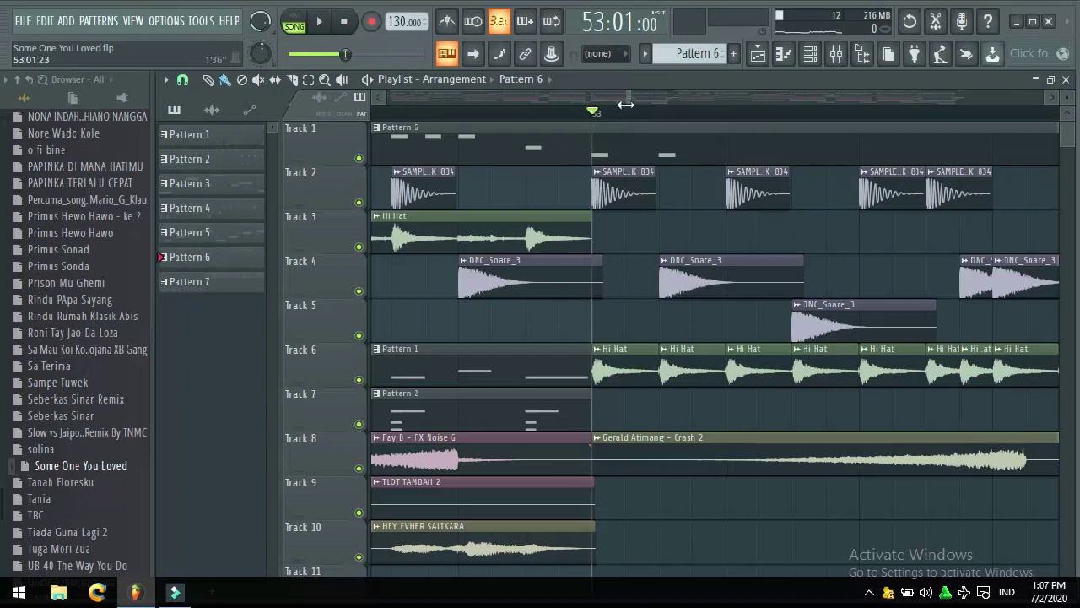
Step: Select bar 53 as the loop range, play the drum fill while examining its snare and hi-hat clips, and stop playback
drag(631, 98, 669, 98)
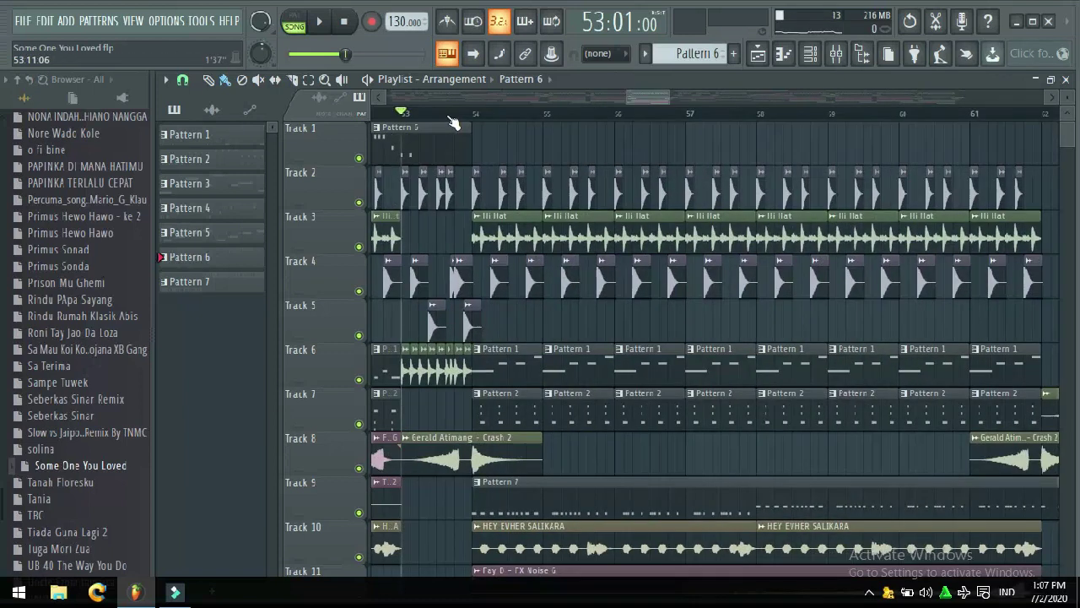
drag(417, 115, 471, 115)
key(space)
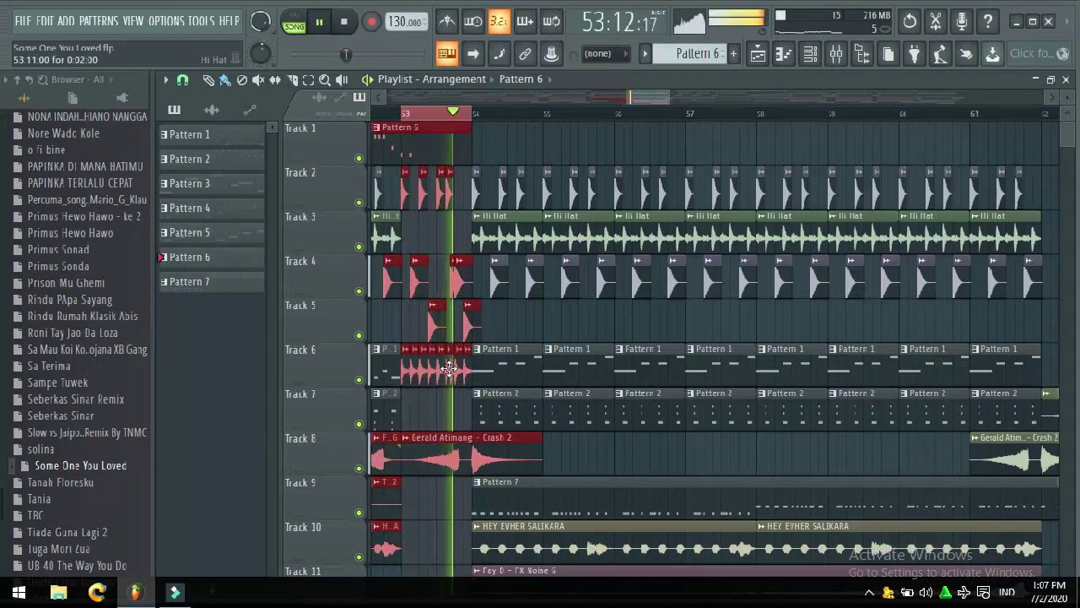
mouse_move(644, 99)
mouse_down()
mouse_move(617, 99)
mouse_move(632, 100)
mouse_up()
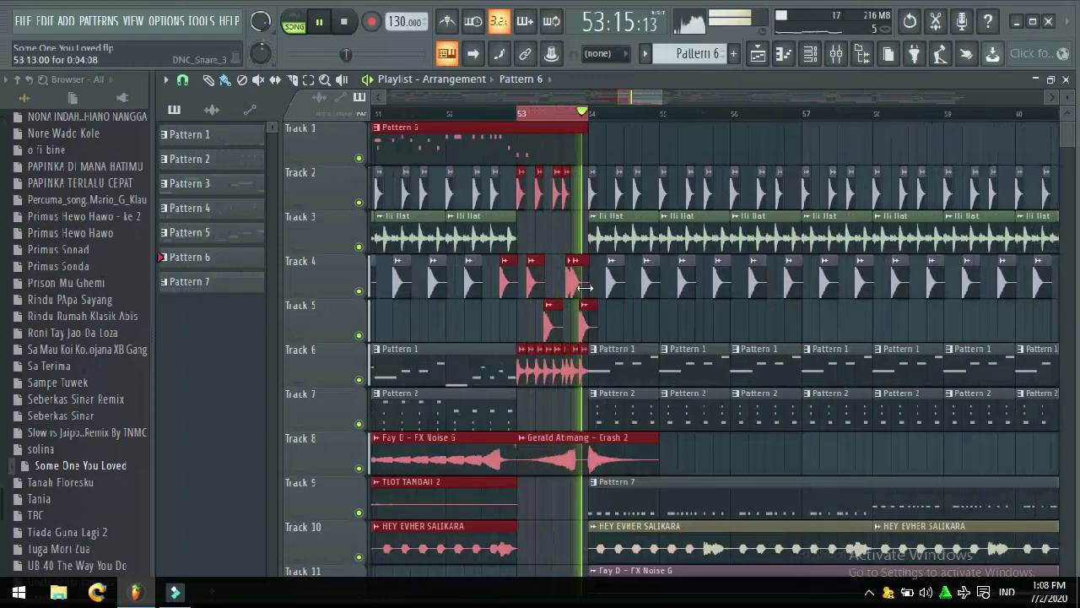
scroll(567, 285, up, 4)
scroll(567, 284, up, 1)
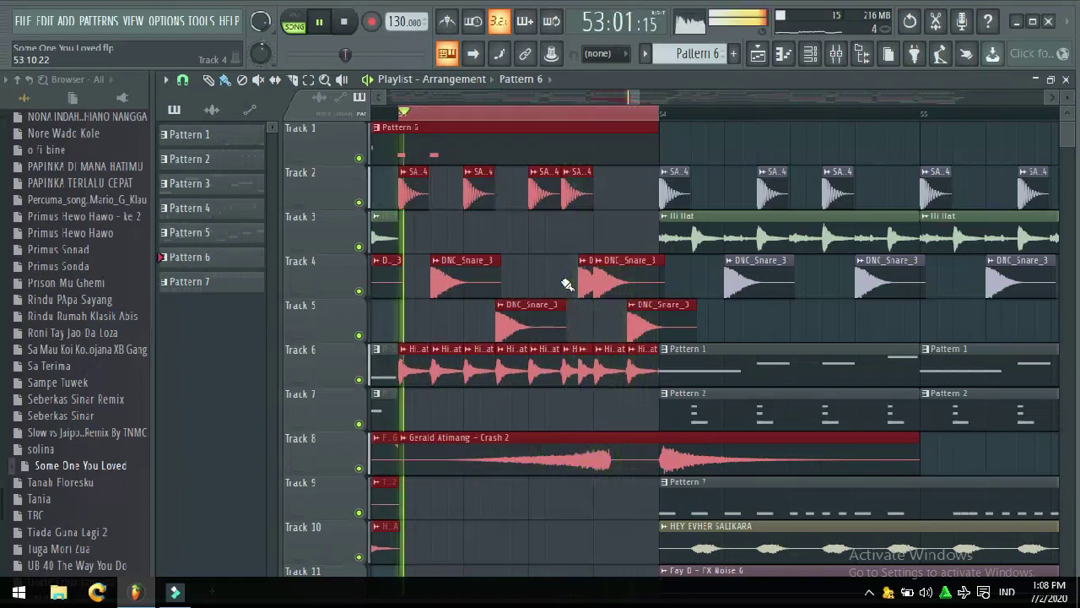
scroll(567, 284, down, 1)
key(space)
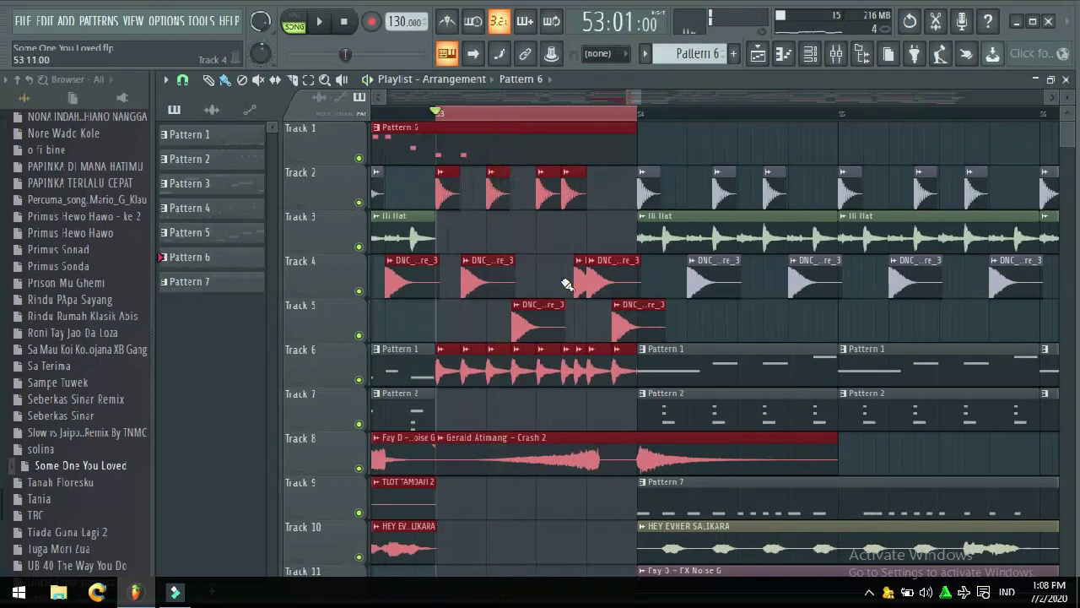
Step: Clear the bar 53 time selection, play the arrangement from bar 53 through the Pattern 7 section, and stop playback
click(437, 114)
key(space)
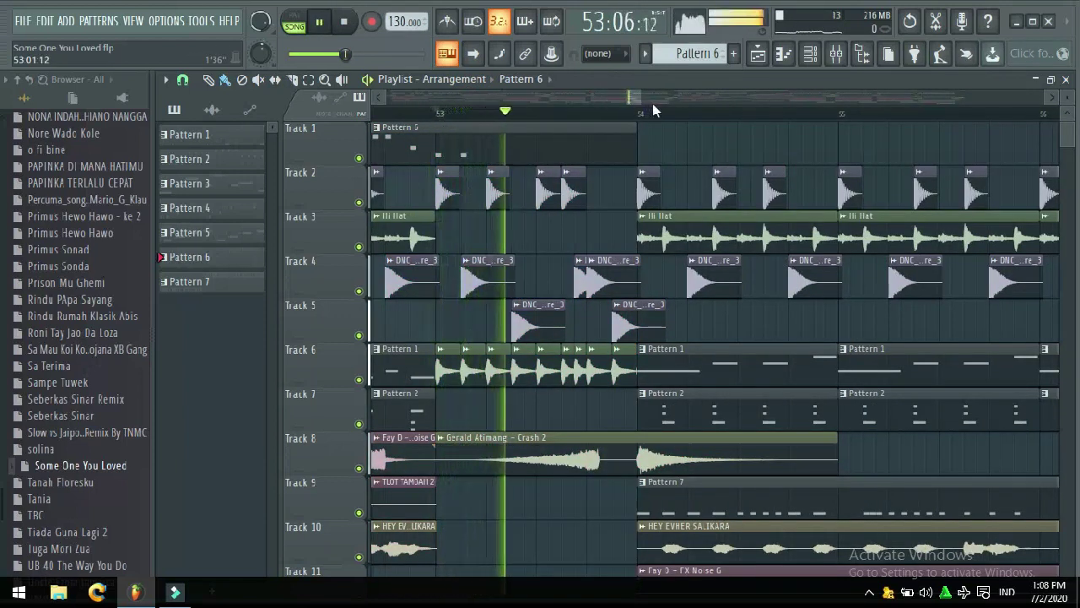
drag(637, 99, 702, 91)
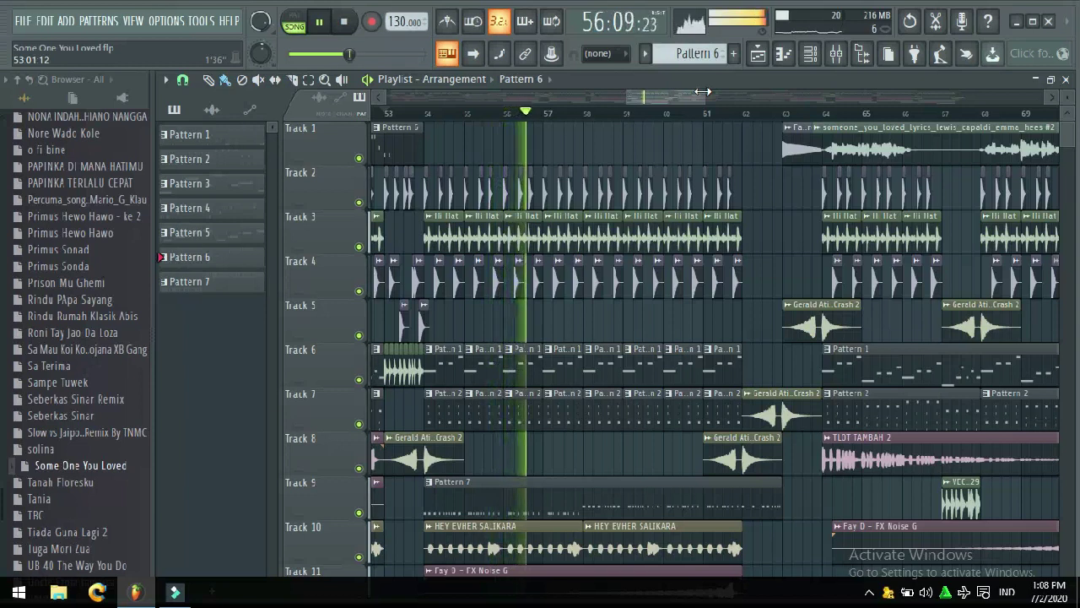
drag(702, 91, 715, 98)
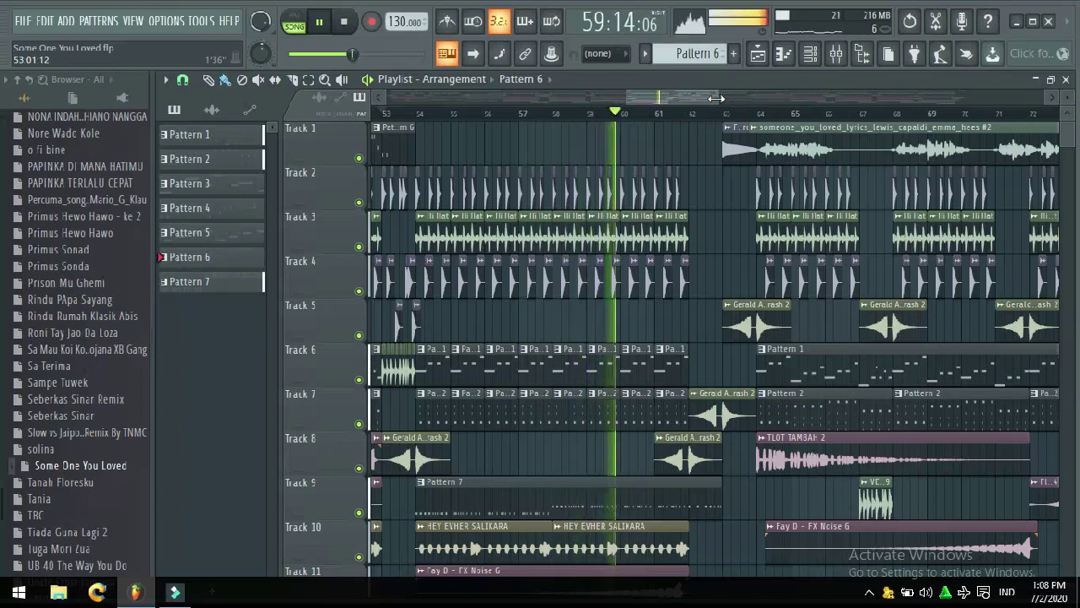
key(space)
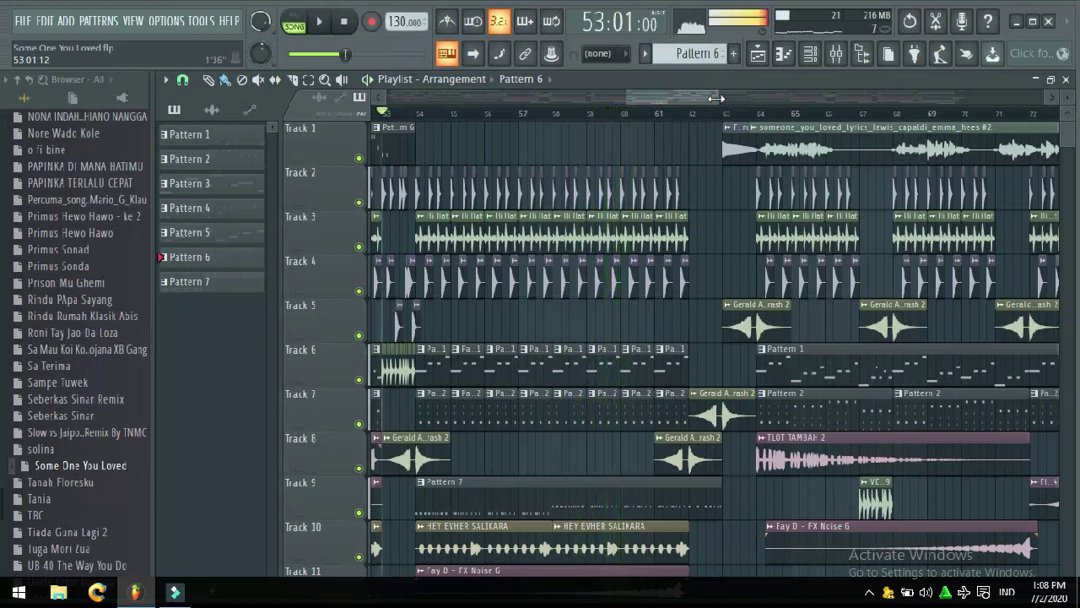
Step: Open the Pattern 7 clip's notes in the piano roll, play the pattern on its own, and stop playback
double_click(442, 485)
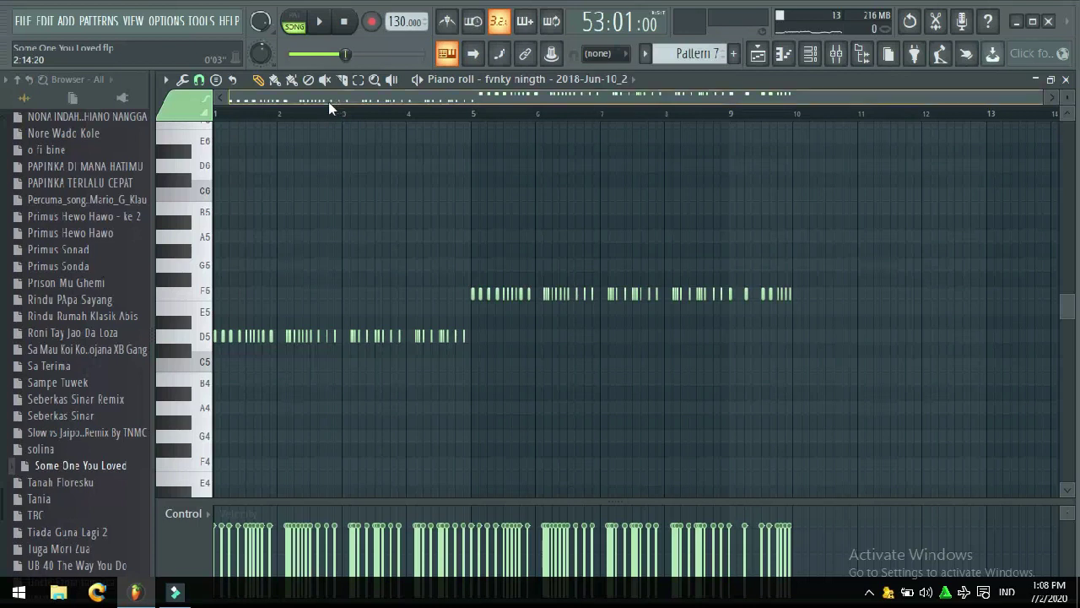
click(214, 114)
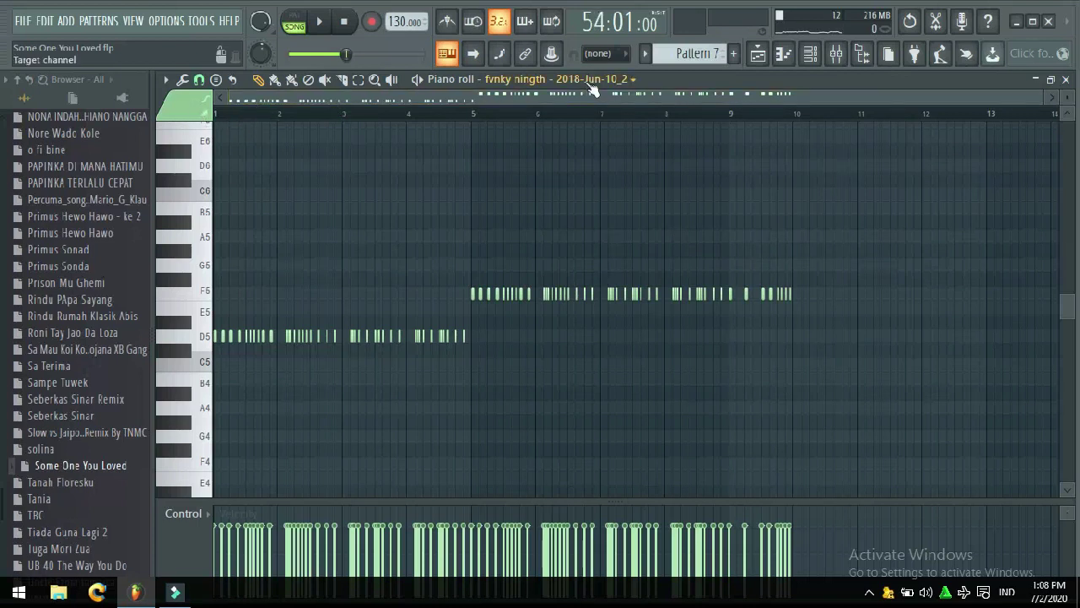
key(space)
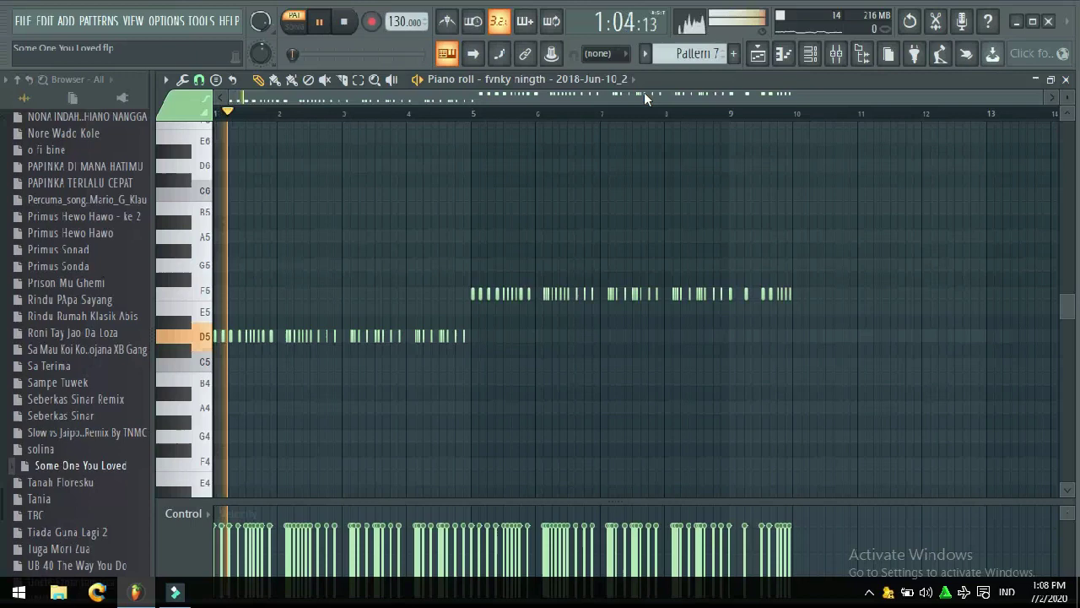
key(space)
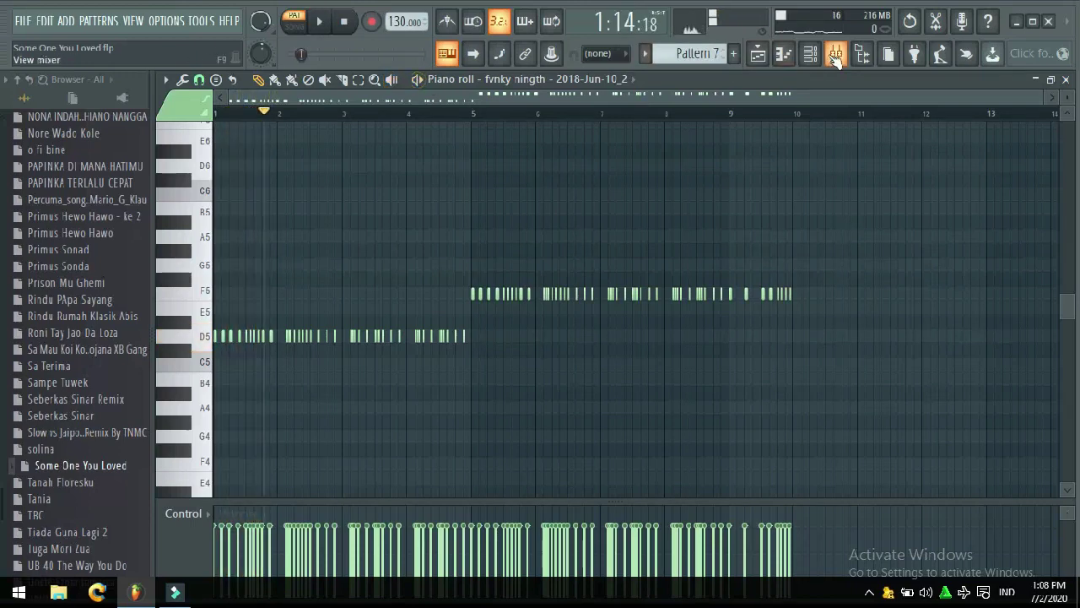
Step: Return to the playlist, play from bar 54, and inspect the HEY EVHER SALIKARA sample's settings before closing them
click(760, 55)
drag(719, 97, 780, 77)
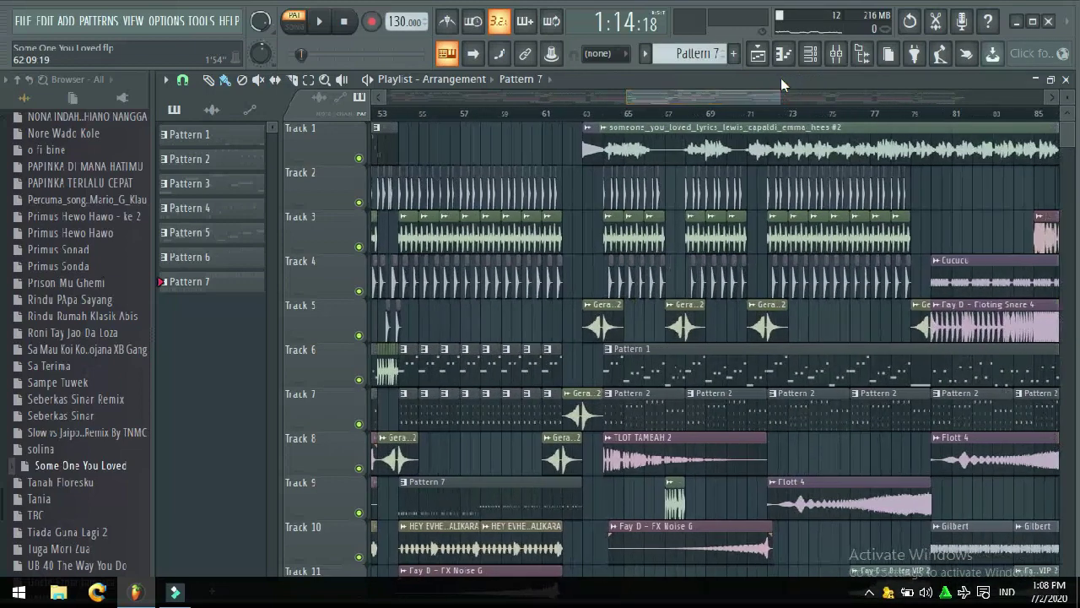
click(563, 113)
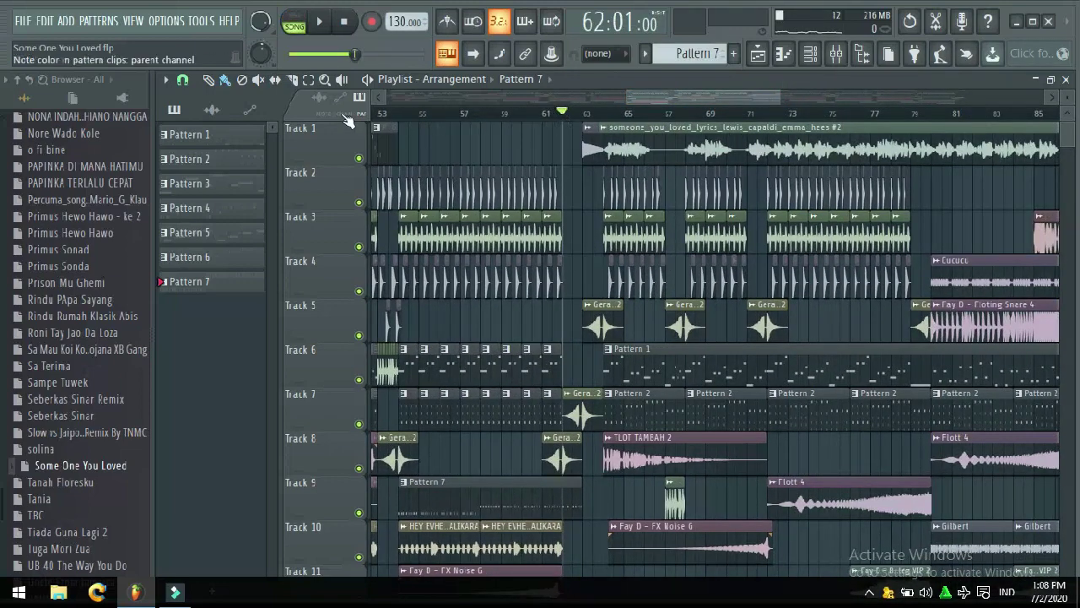
click(403, 113)
key(space)
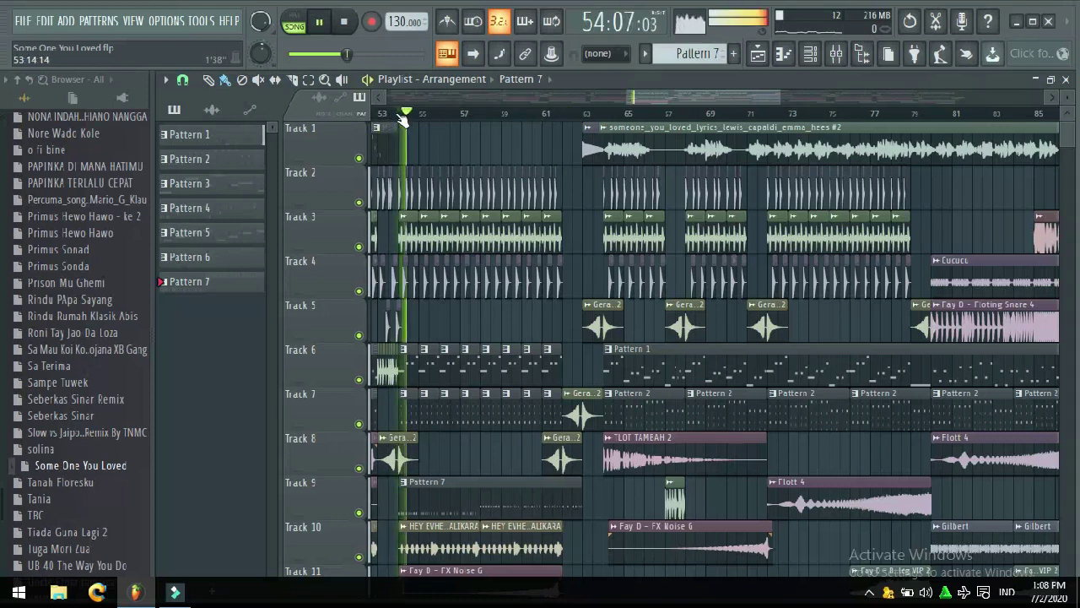
double_click(428, 540)
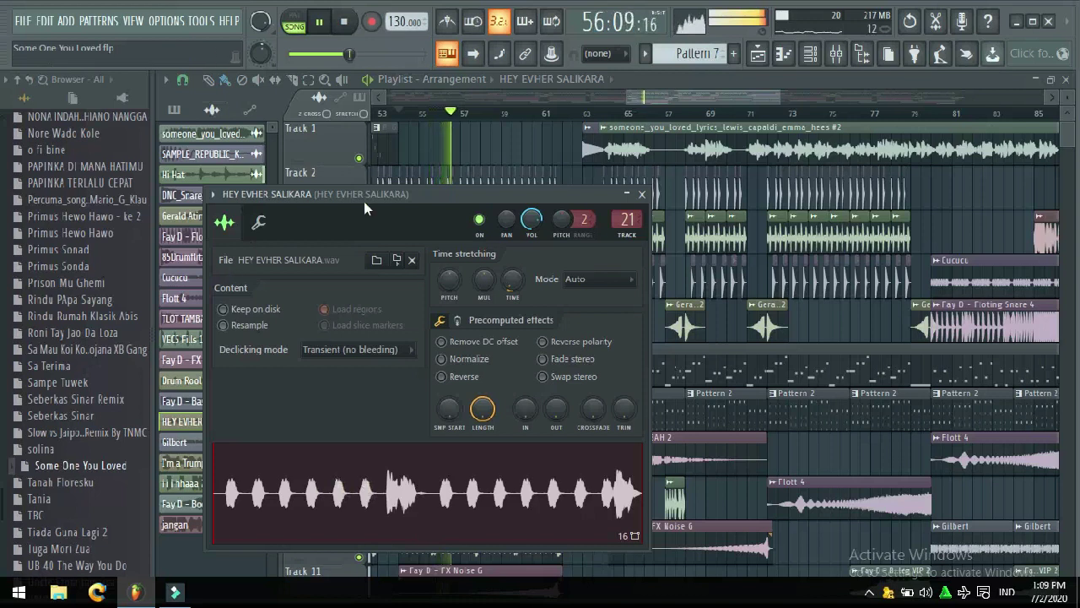
click(640, 194)
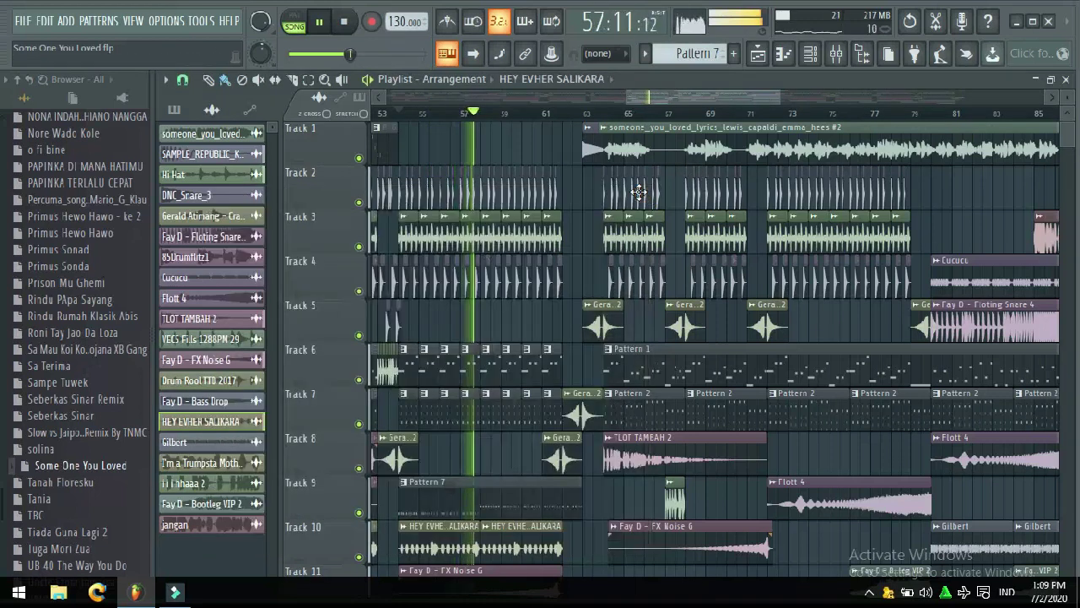
Step: Look over Tracks 11 and 12 while the Pattern 7 section plays through to bar 63, and stop playback
scroll(1070, 141, down, 2)
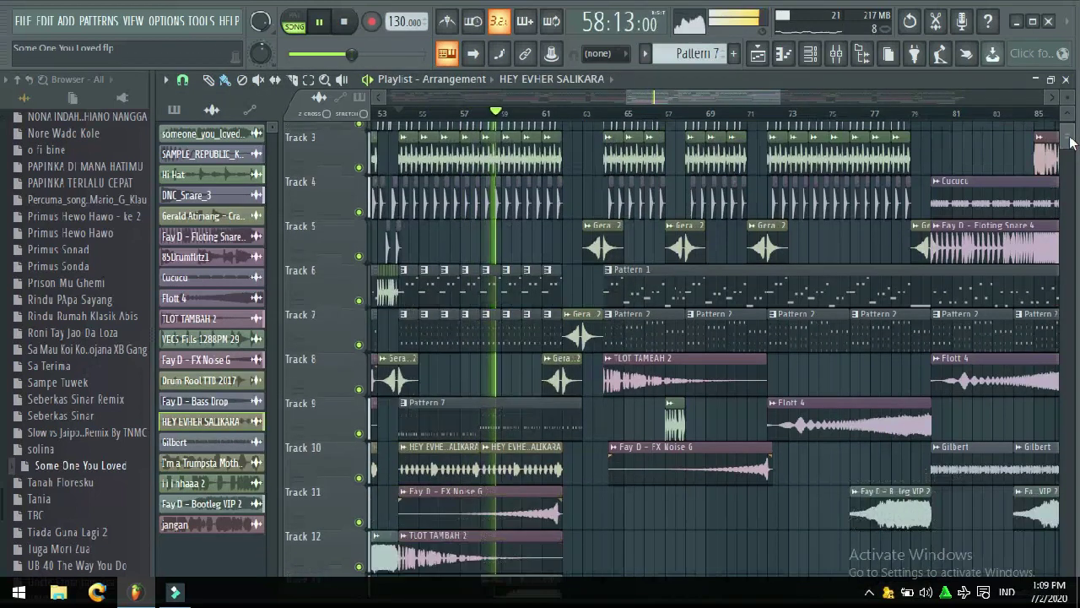
scroll(1070, 142, down, 3)
scroll(1069, 136, up, 5)
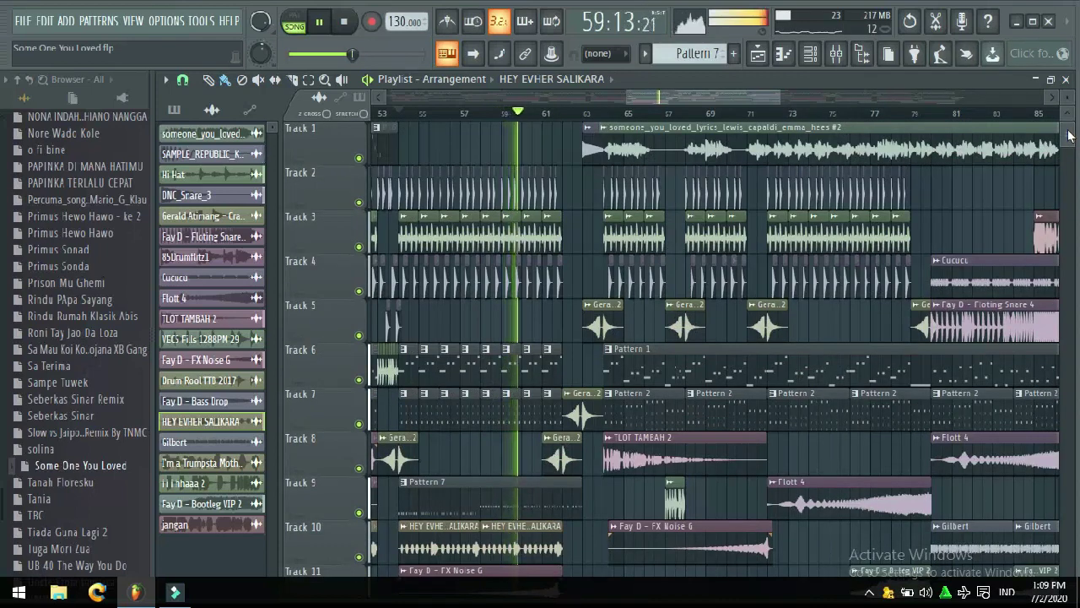
mouse_move(748, 93)
mouse_down()
mouse_move(737, 102)
mouse_move(746, 97)
mouse_up()
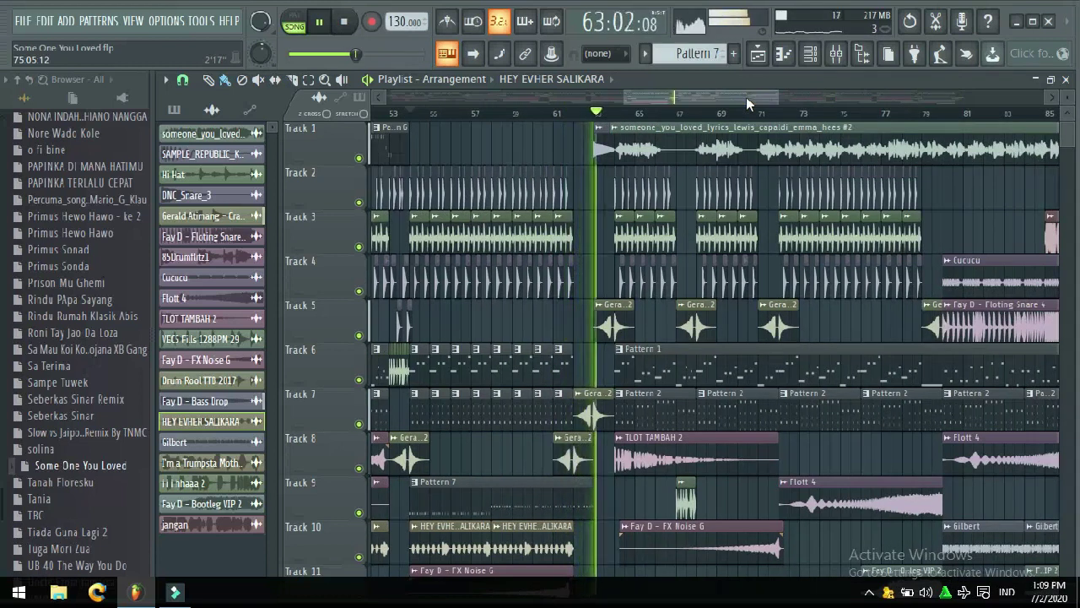
key(space)
Step: Inspect the Fay D - Bass Drop sample placed at bar 63 on Track 1 and close its settings
click(598, 129)
click(626, 162)
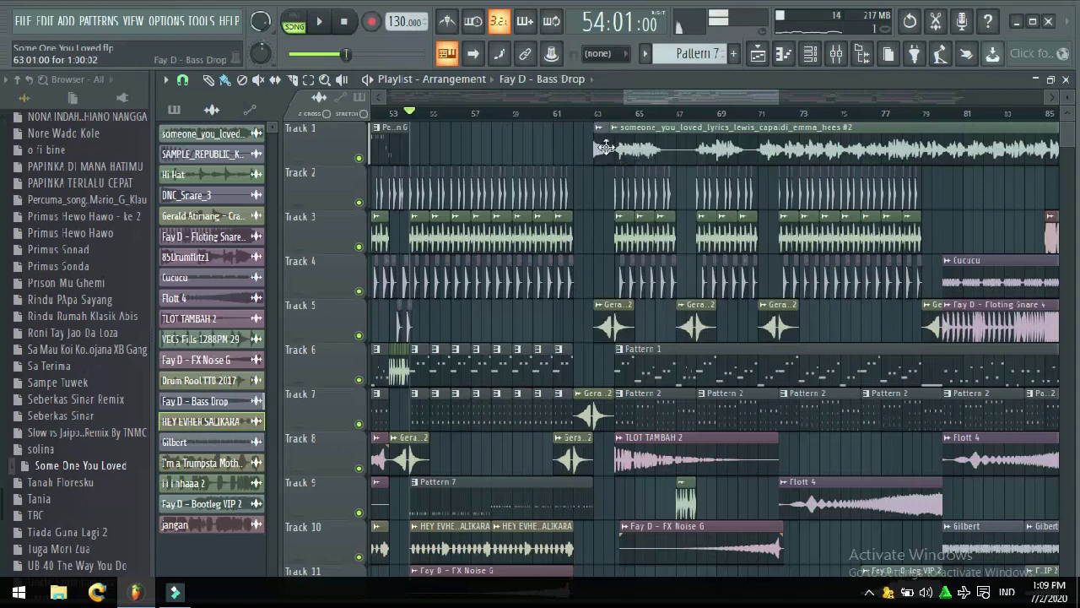
double_click(606, 148)
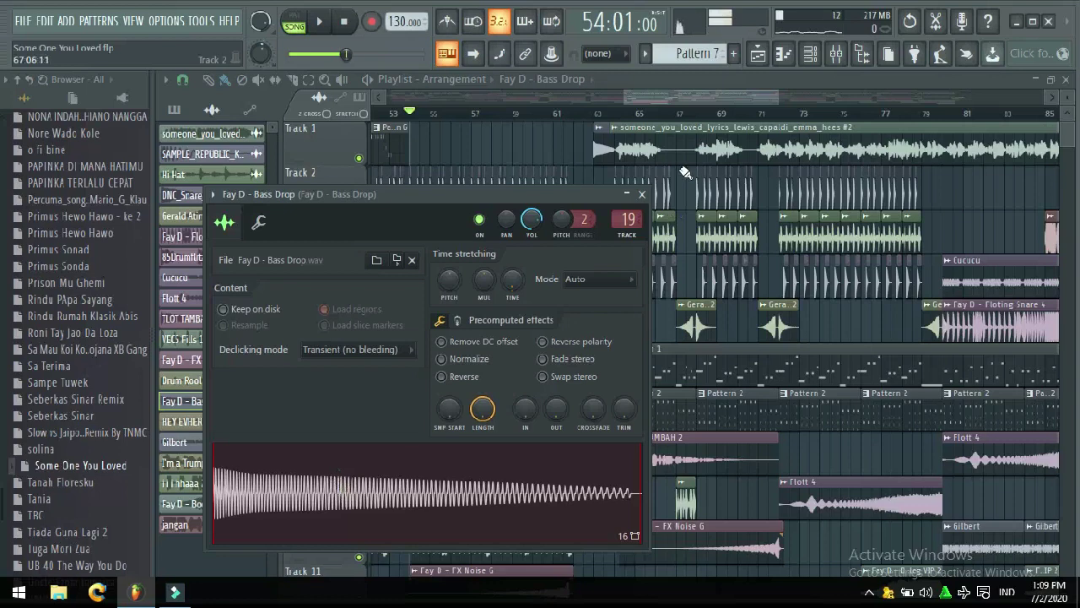
click(641, 194)
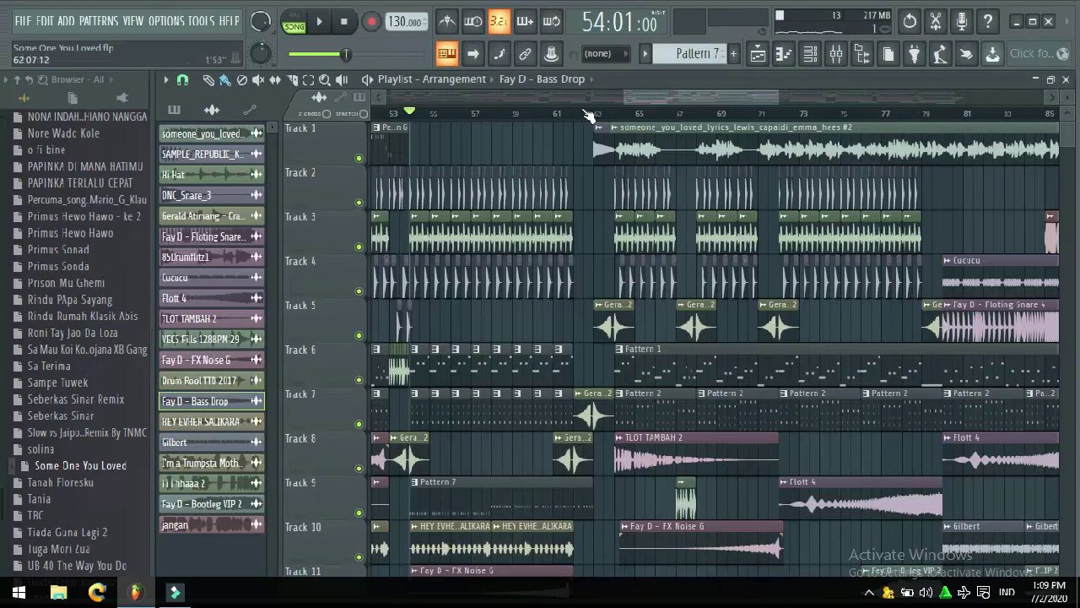
Step: Return the playhead to bar 1 and examine the whole arrangement across all tracks, from the start to the final bars
drag(624, 99, 387, 99)
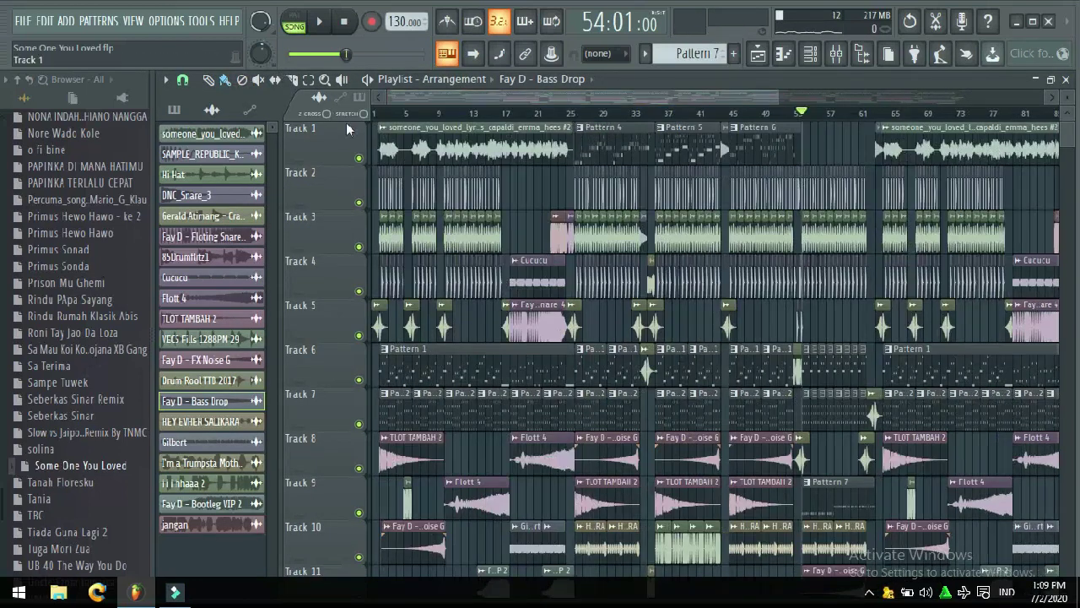
click(375, 113)
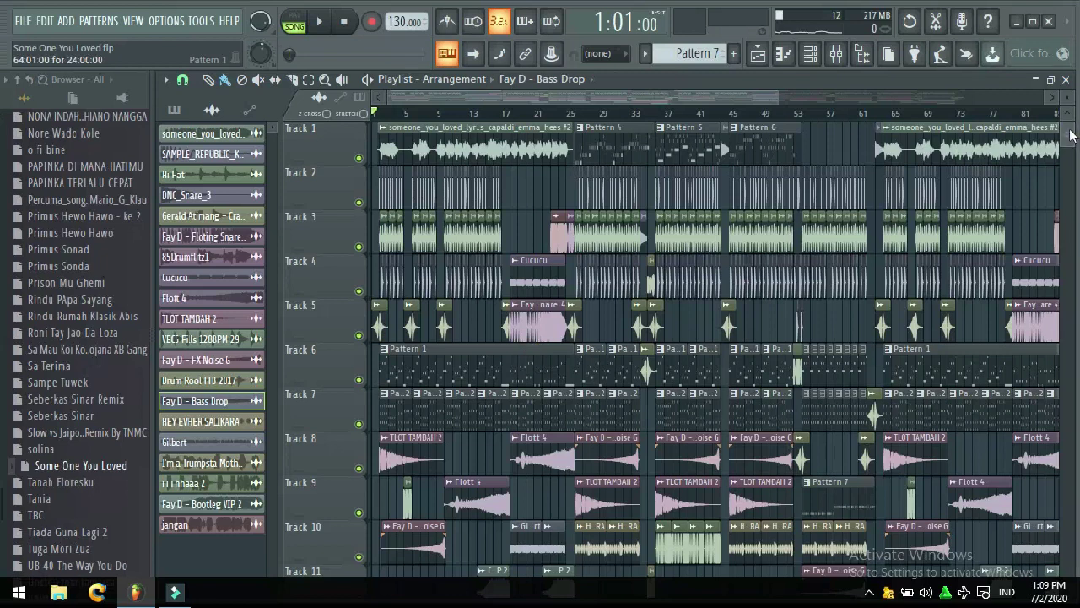
scroll(1070, 132, down, 2)
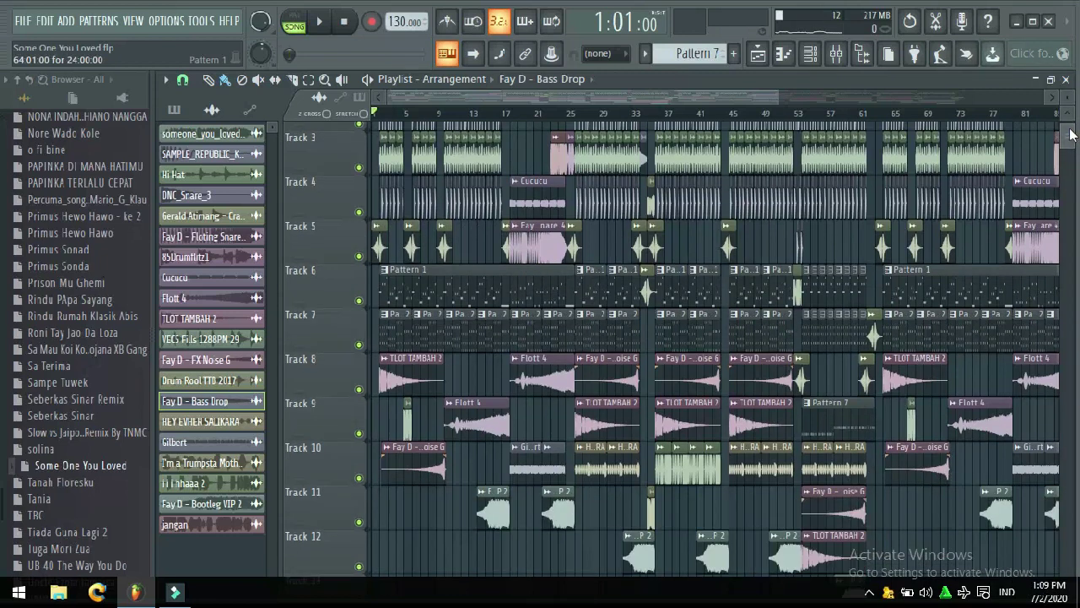
scroll(1070, 132, up, 2)
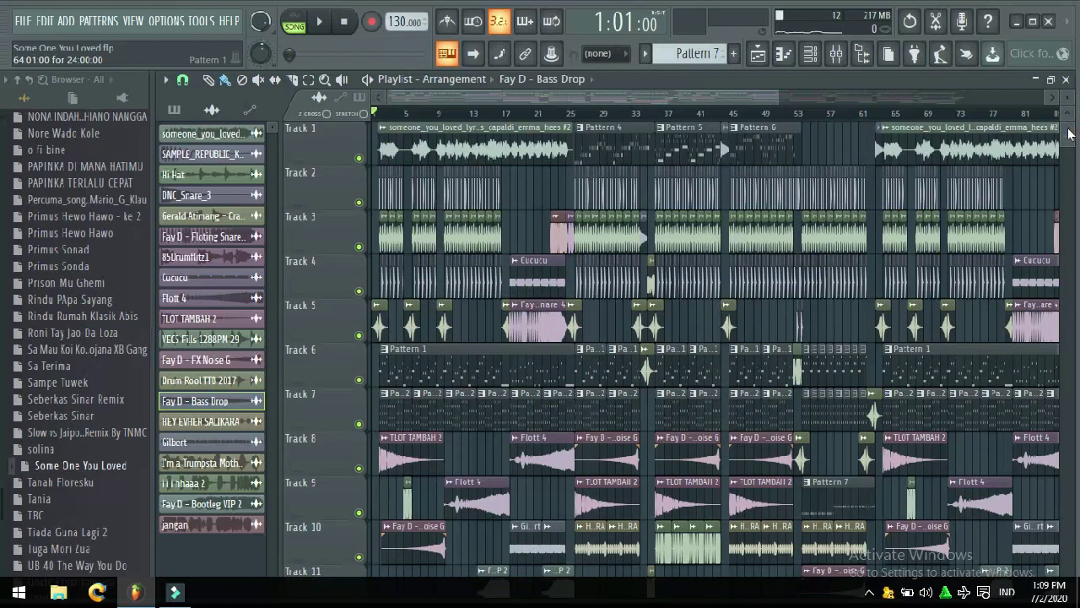
scroll(1068, 132, down, 6)
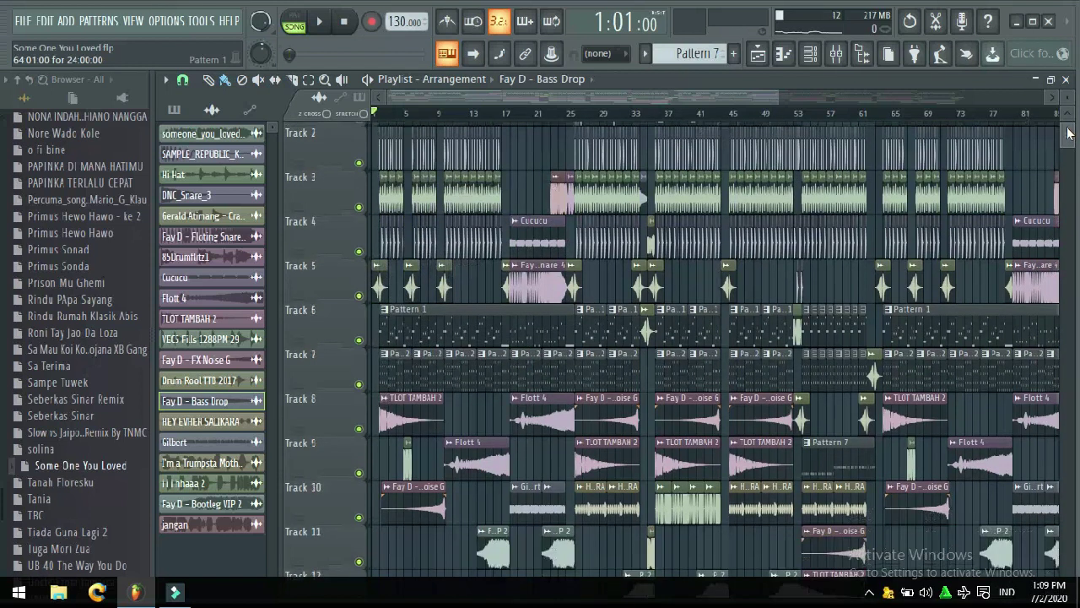
scroll(1068, 135, up, 7)
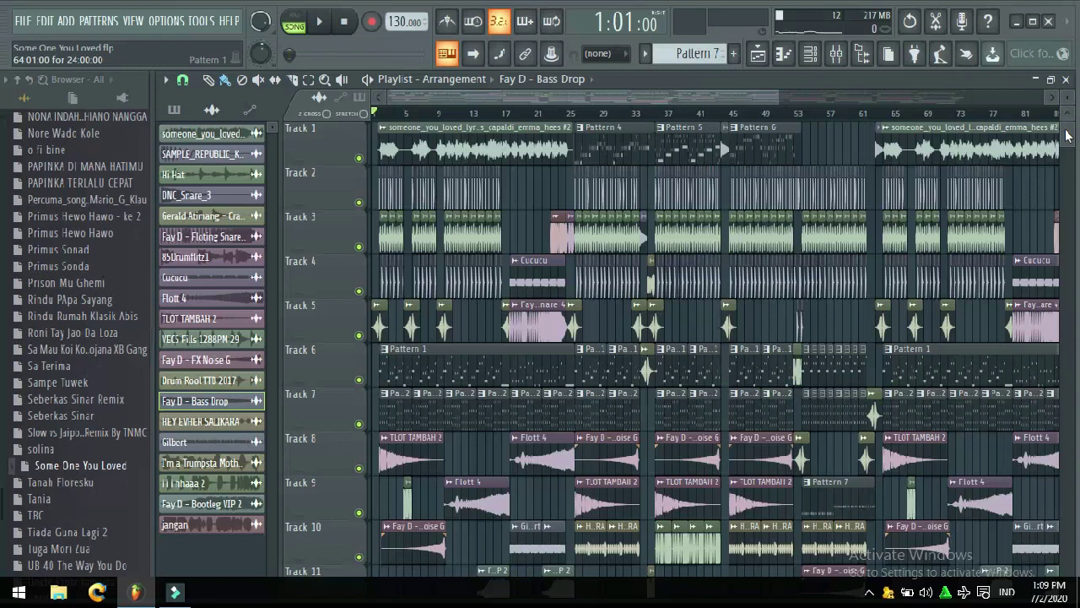
drag(782, 100, 1000, 102)
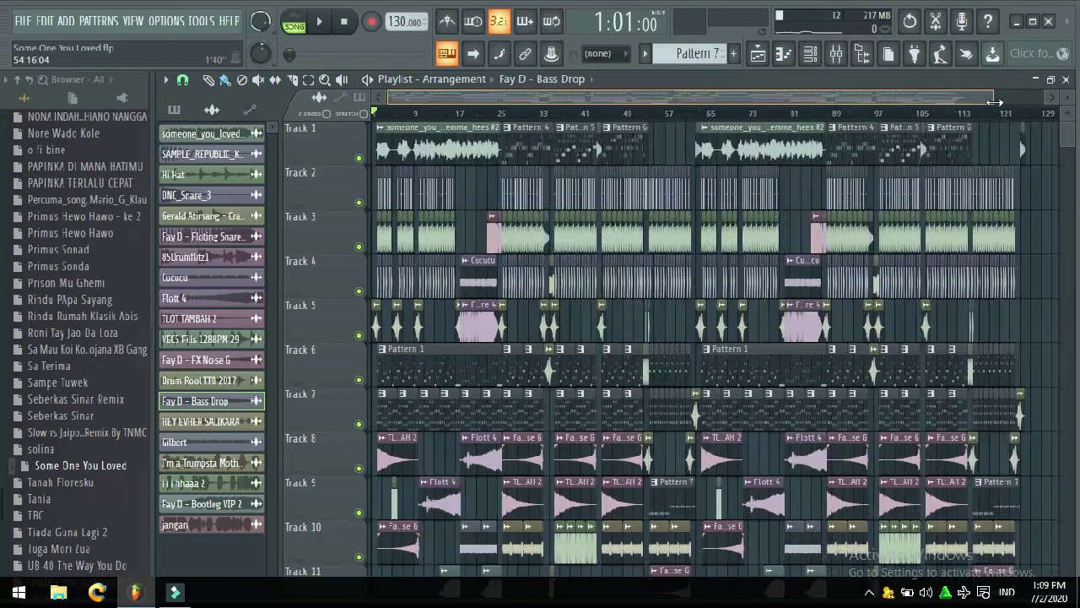